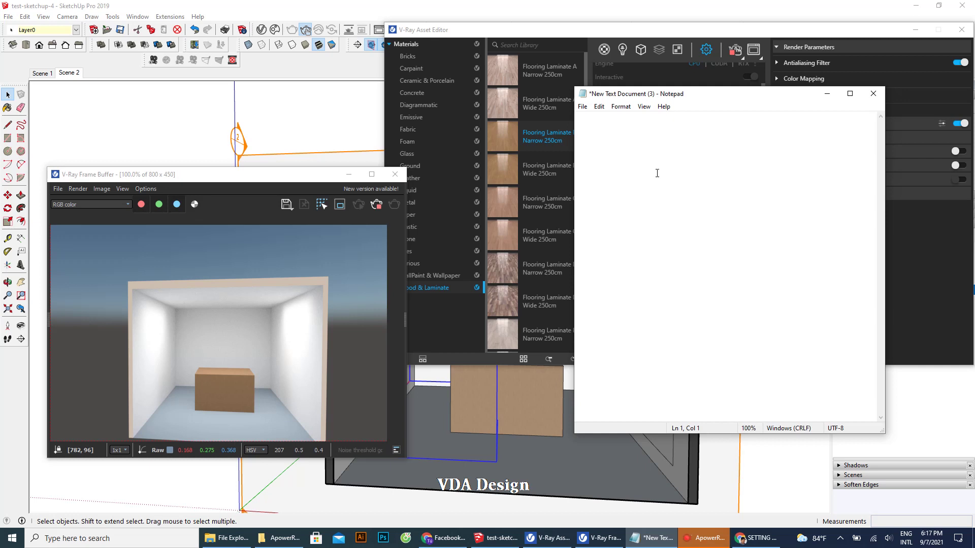
Step: Type the Vietnamese greeting and the opening line about continuing with light sources
{"action": "type", "text": "Chào c"}
{"action": "type", "text": "ác bạn,"}
{"action": "key", "text": "Return"}
{"action": "key", "text": "Return"}
{"action": "type", "text": "C"}
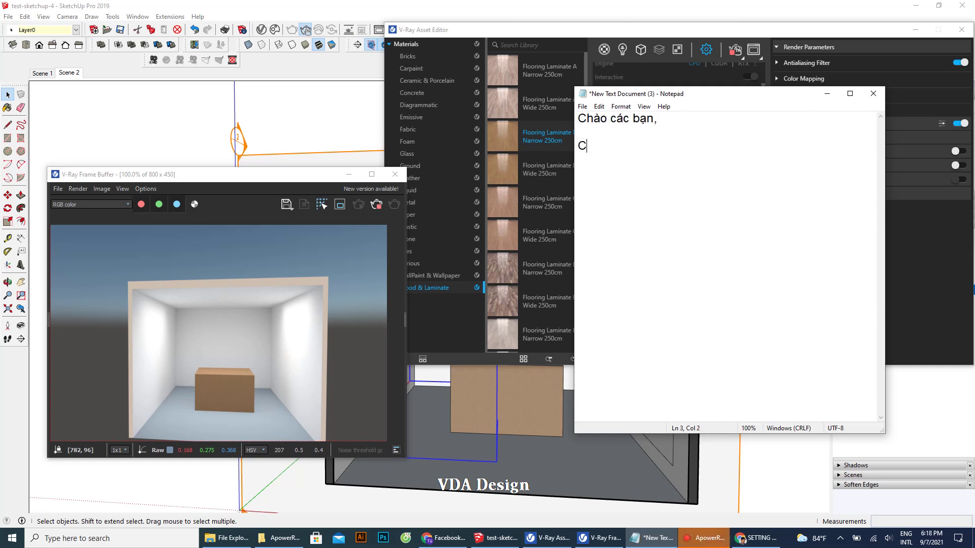
{"action": "type", "text": "húng ta tiếp tụ"}
{"action": "type", "text": "c làm quen vơ"}
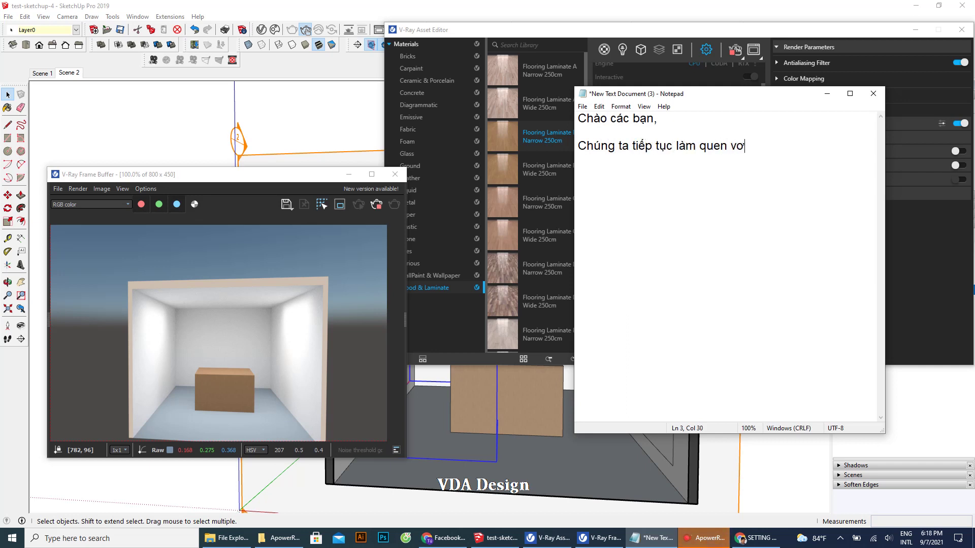
{"action": "key", "text": "BackSpace"}
{"action": "type", "text": "ới nguồn s"}
{"action": "type", "text": "áng"}
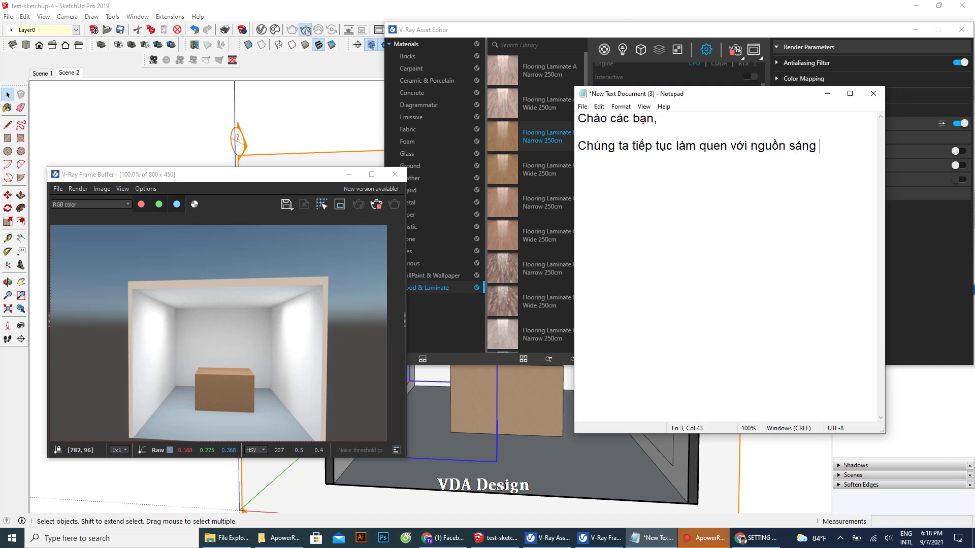
Step: Turn on V-Ray interactive rendering and move the asset editor out of the way
{"action": "left_click", "coordinate": [827, 94]}
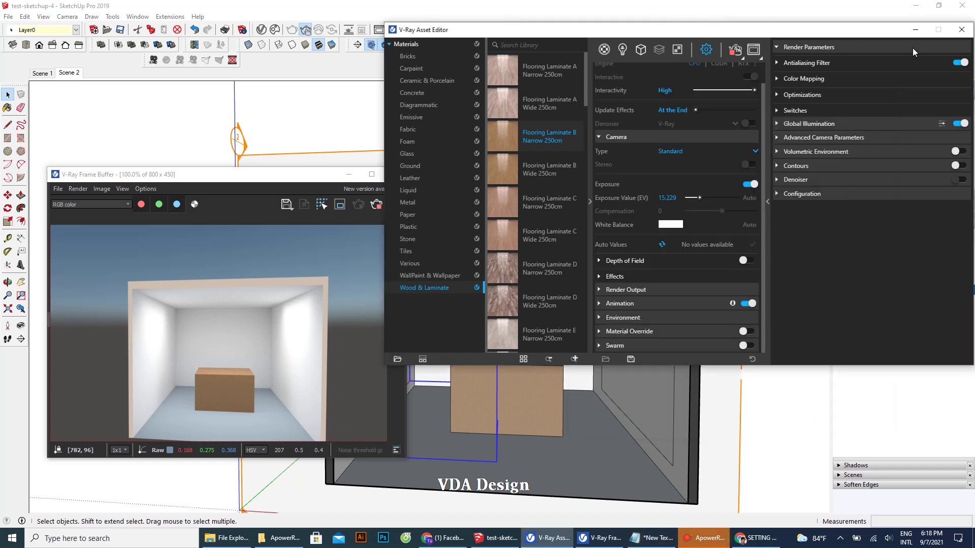
{"action": "left_click", "coordinate": [740, 49]}
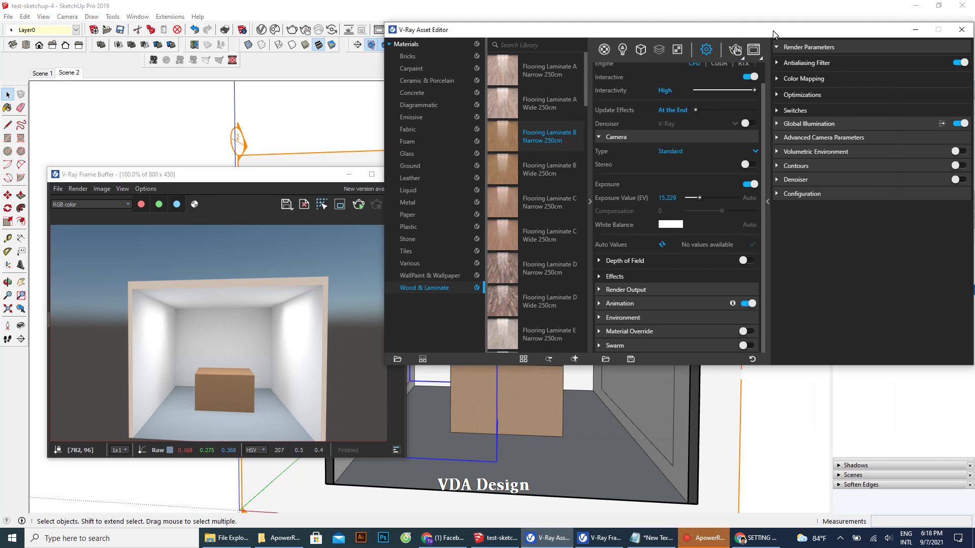
{"action": "left_click_drag", "start_coordinate": [862, 34], "coordinate": [790, 82]}
{"action": "left_click", "coordinate": [844, 79]}
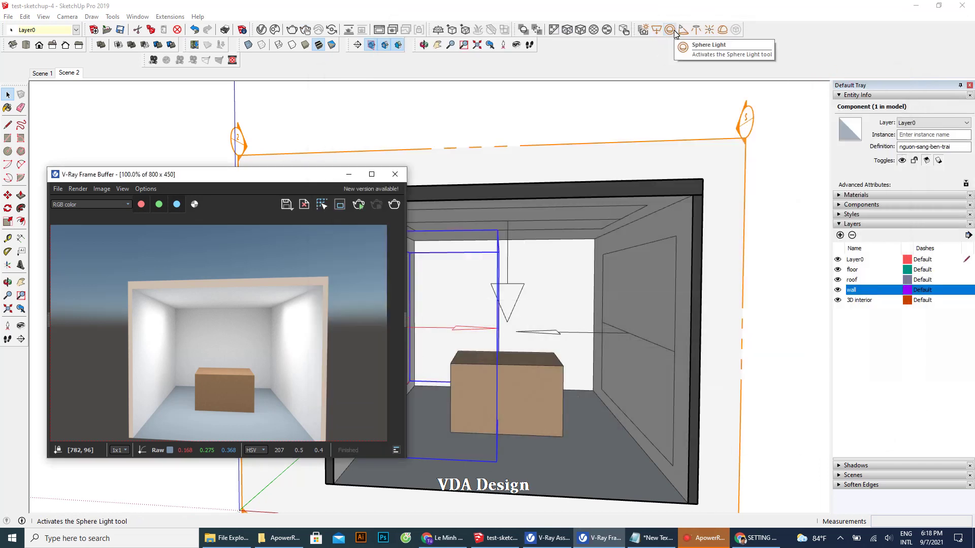
{"action": "mouse_move", "coordinate": [652, 538]}
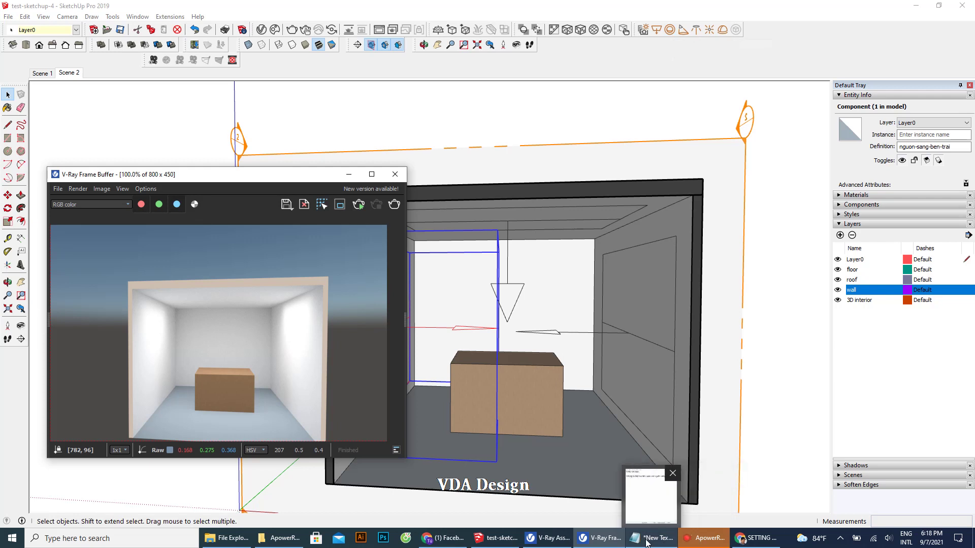
Step: Add a note that the previous lesson covered Rectangle Light and this one covers Sphere Light
{"action": "left_click", "coordinate": [646, 541]}
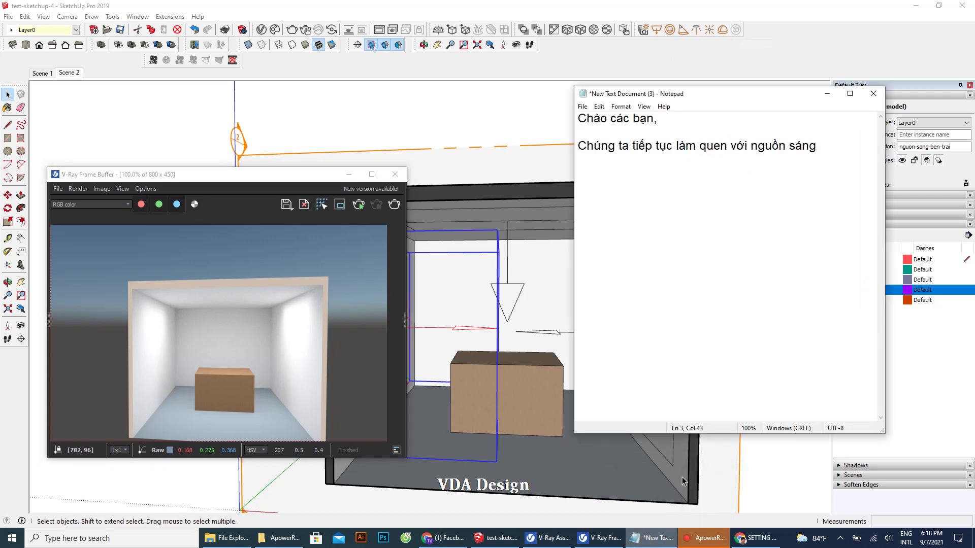
{"action": "type", "text": "Ở "}
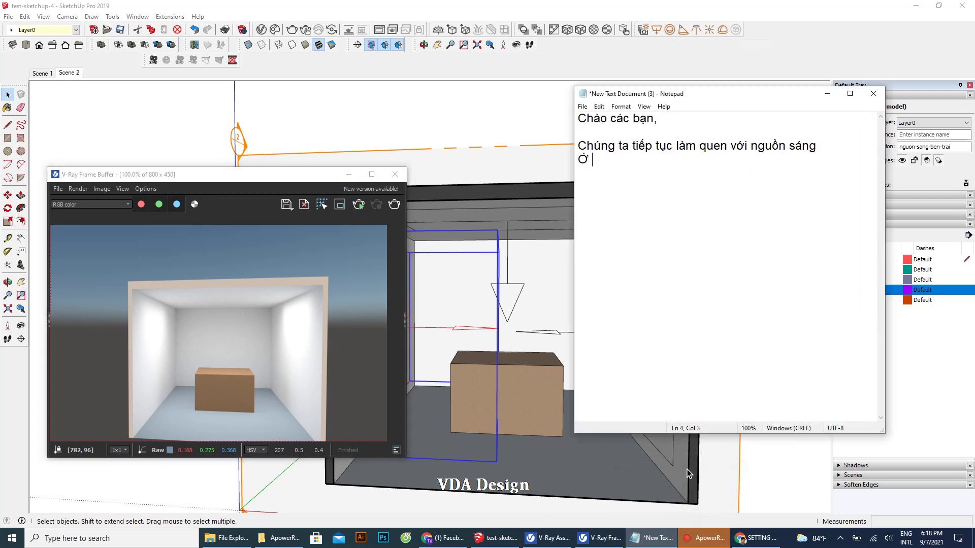
{"action": "type", "text": "bài trước chún"}
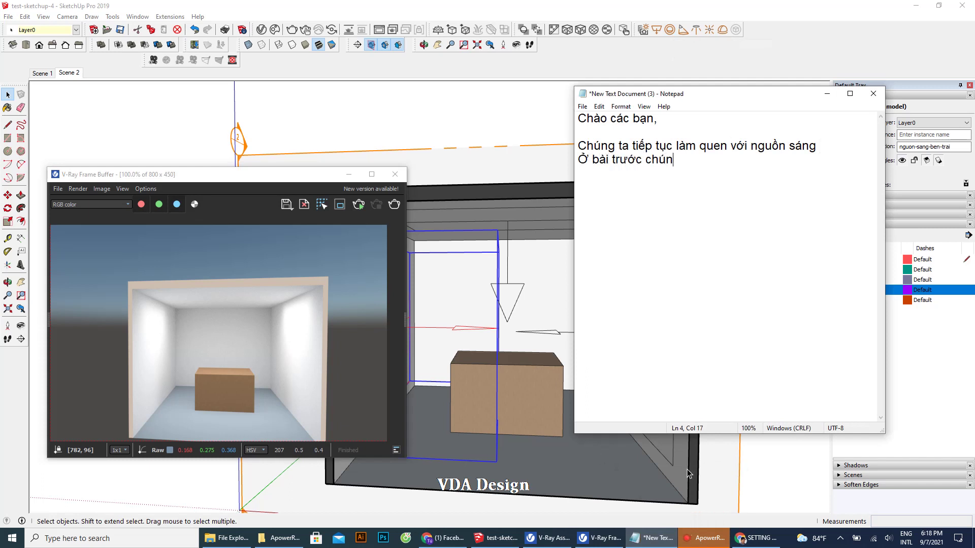
{"action": "type", "text": "g ta đã làm quen v"}
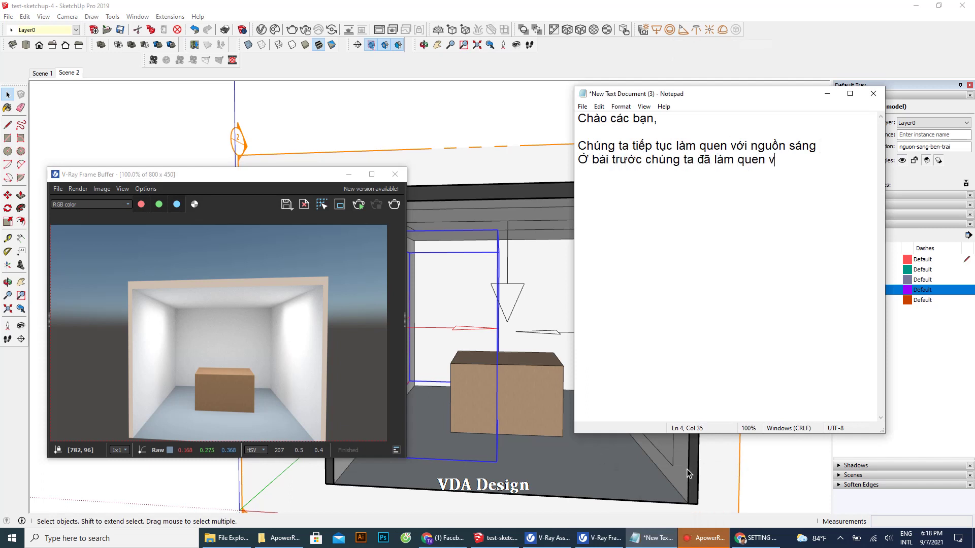
{"action": "type", "text": "ới nguồn sáng "}
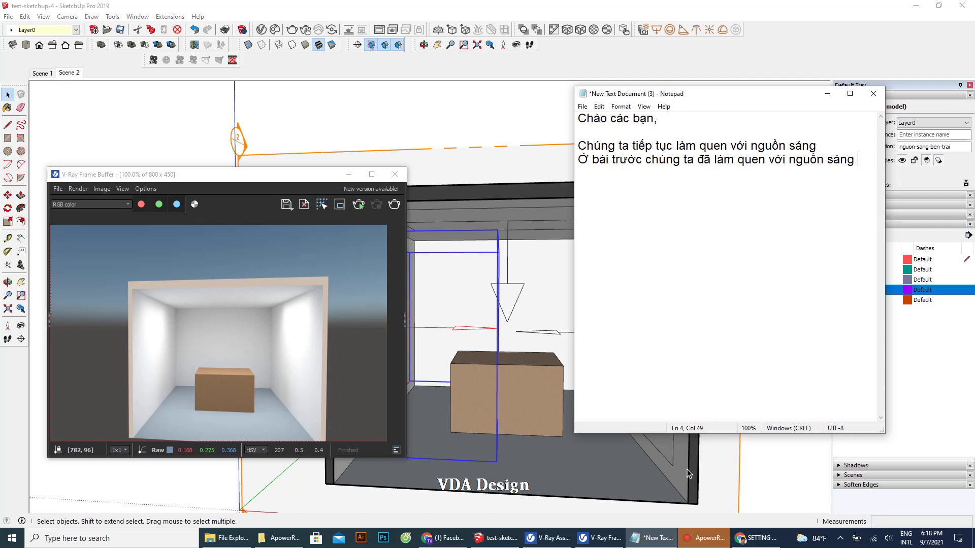
{"action": "type", "text": "Rectangle"}
{"action": "type", "text": " Light, "}
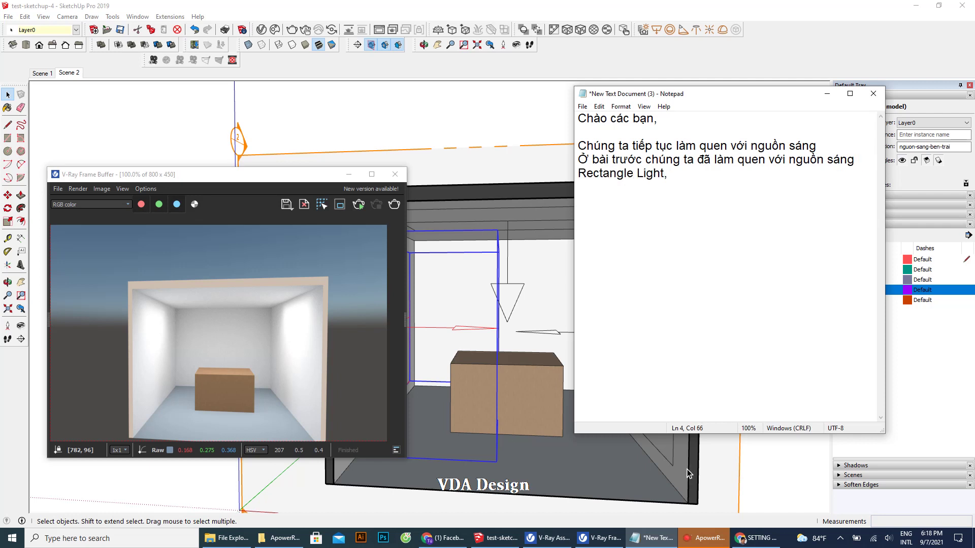
{"action": "type", "text": "ở video n"}
{"action": "type", "text": "ày chúng ta làm quen"}
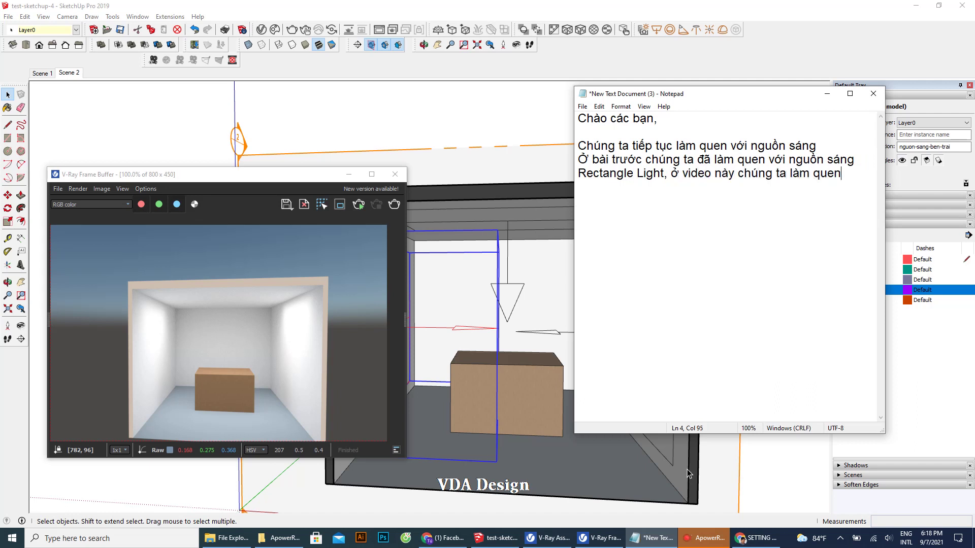
{"action": "type", "text": " với nguô"}
{"action": "type", "text": "ồn sáng"}
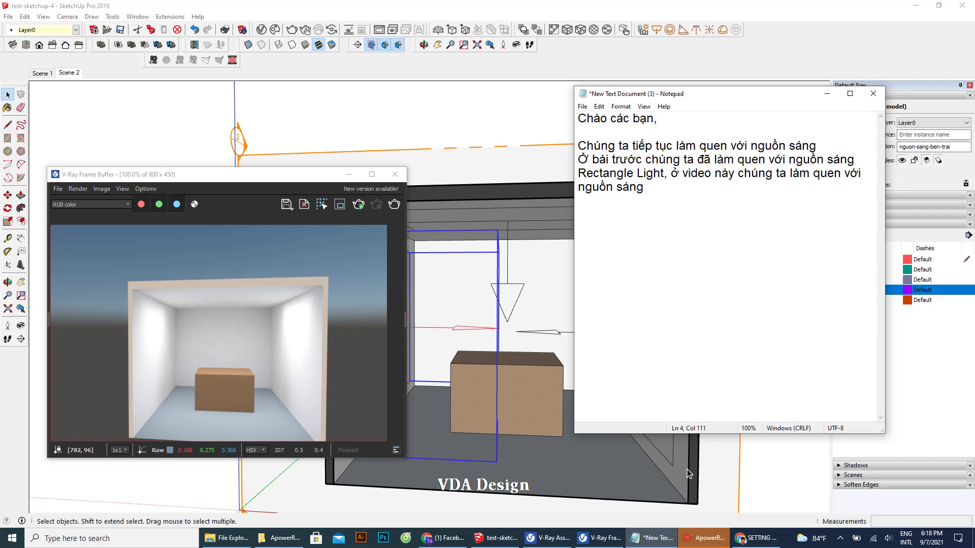
{"action": "type", "text": "cầu"}
{"action": "left_click", "coordinate": [643, 81]}
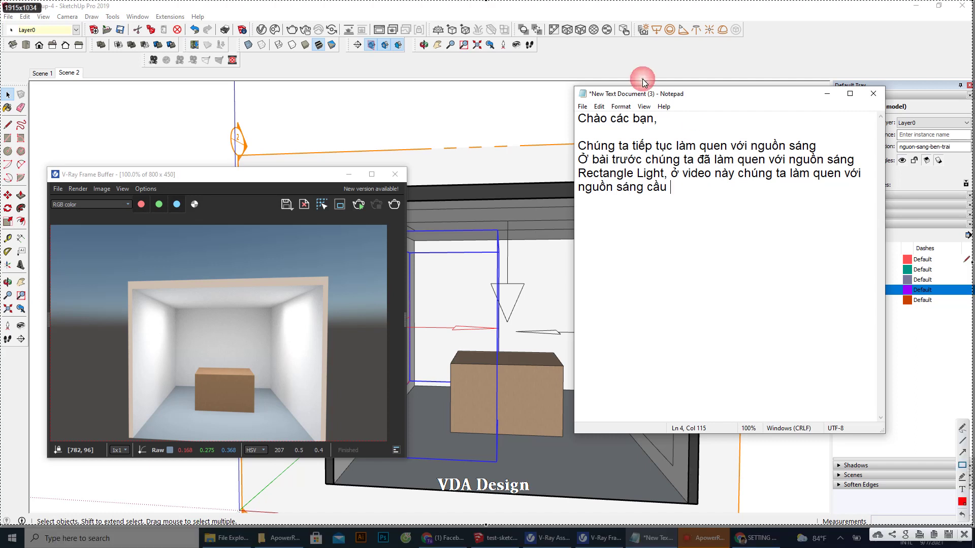
{"action": "left_click_drag", "start_coordinate": [663, 20], "coordinate": [676, 41]}
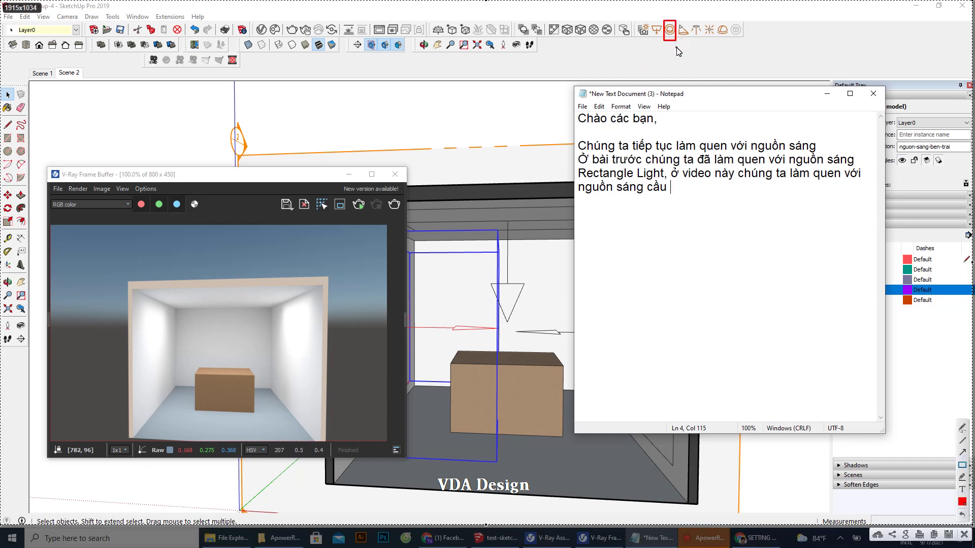
{"action": "key", "text": "Escape"}
{"action": "type", "text": "S"}
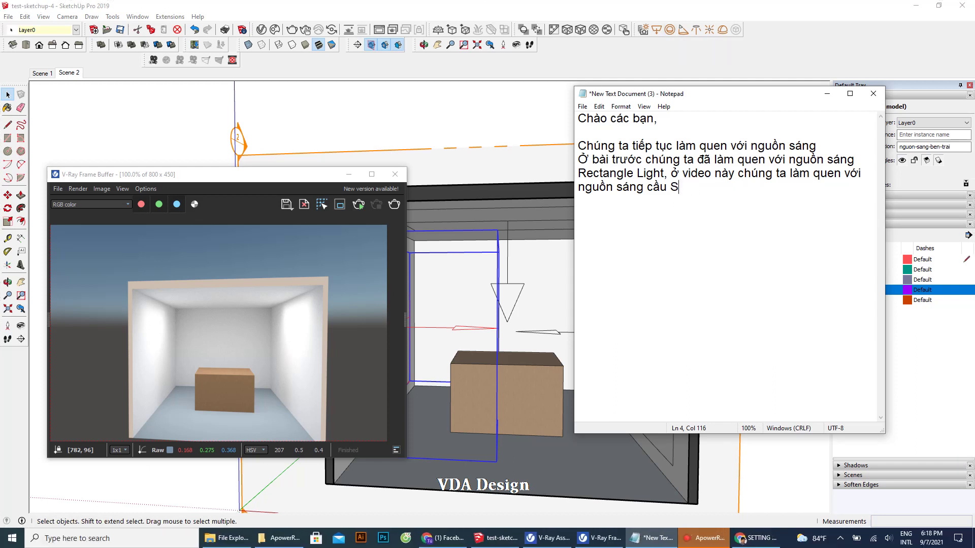
Step: Add a note that unused light sources will now be deleted, and bring the Frame Buffer forward
{"action": "type", "text": "pe"}
{"action": "type", "text": "here L"}
{"action": "type", "text": "ight"}
{"action": "type", "text": "Ba"}
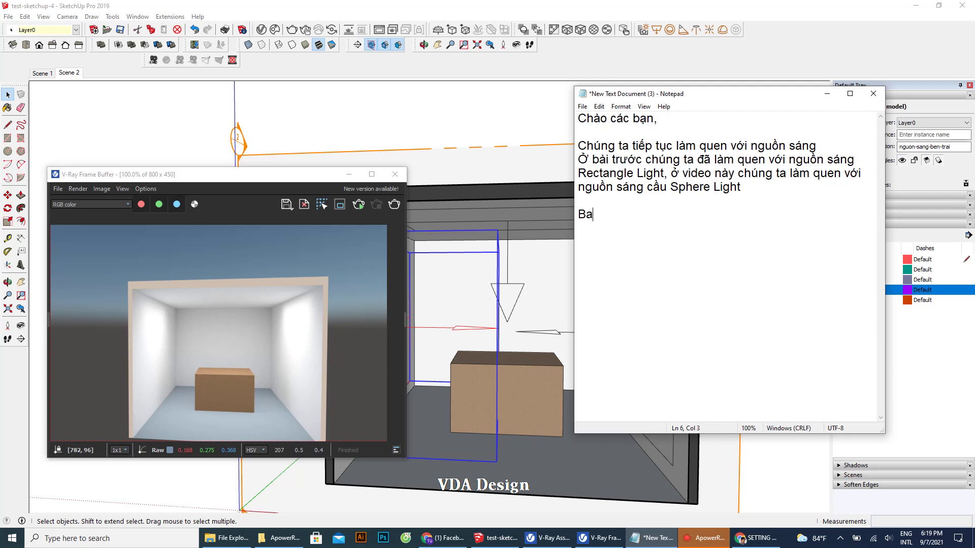
{"action": "type", "text": "giờ chúng ta sẽ xó"}
{"action": "type", "text": "a seóa"}
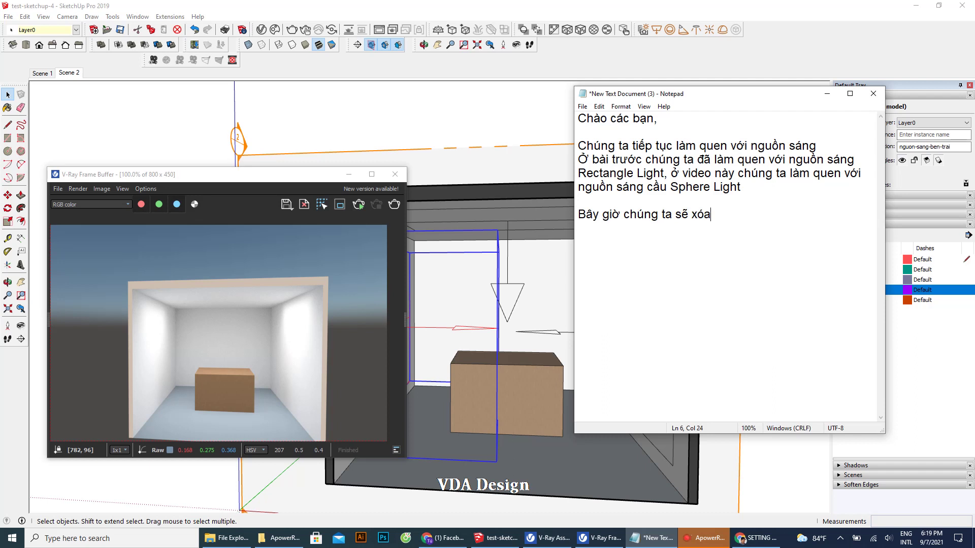
{"action": "type", "text": "đi những ngu"}
{"action": "type", "text": "ồn sáng"}
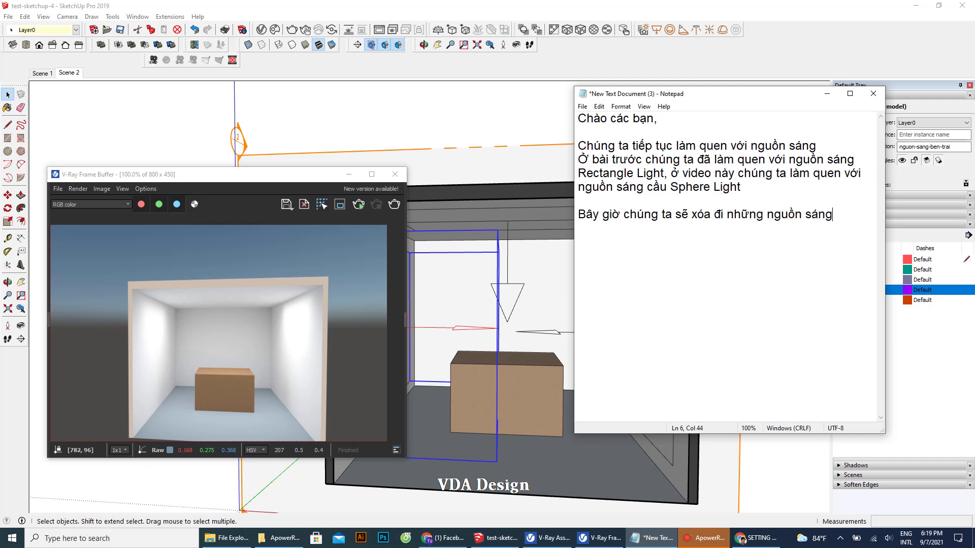
{"action": "type", "text": " mà chúng ta "}
{"action": "type", "text": "ko"}
{"action": "key", "text": "BackSpace"}
{"action": "type", "text": "dùng tới"}
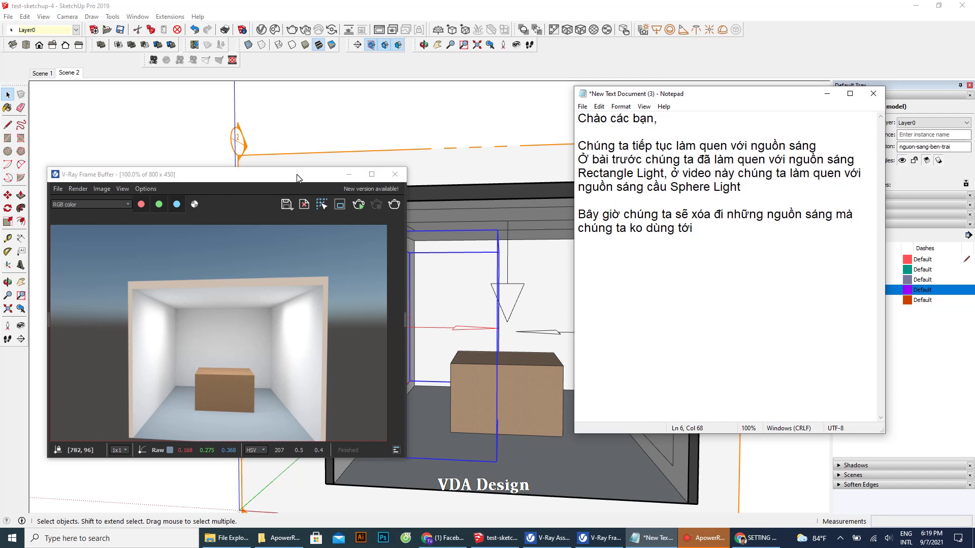
{"action": "left_click_drag", "start_coordinate": [296, 179], "coordinate": [279, 205]}
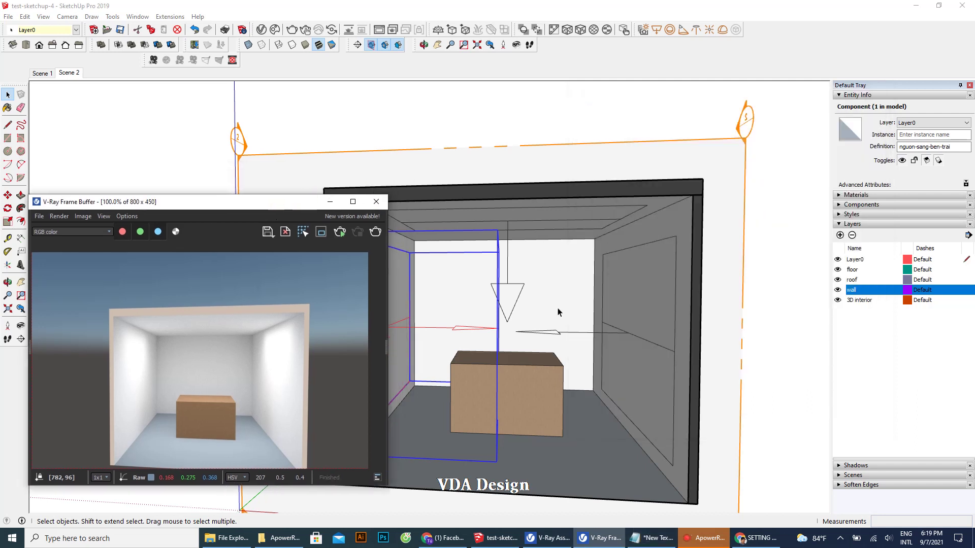
Step: Show the scene lights list in the V-Ray Asset Editor with the material library collapsed
{"action": "left_click", "coordinate": [548, 538]}
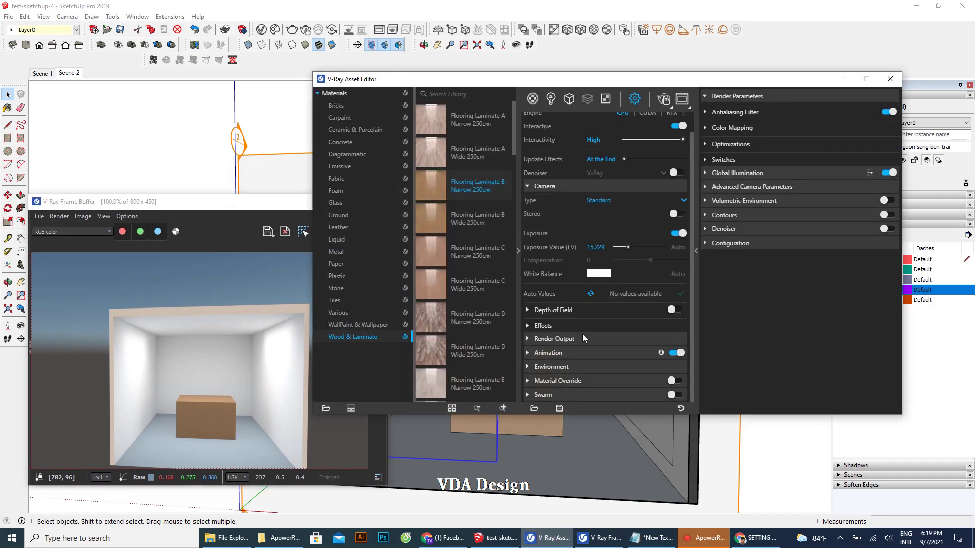
{"action": "left_click", "coordinate": [551, 99]}
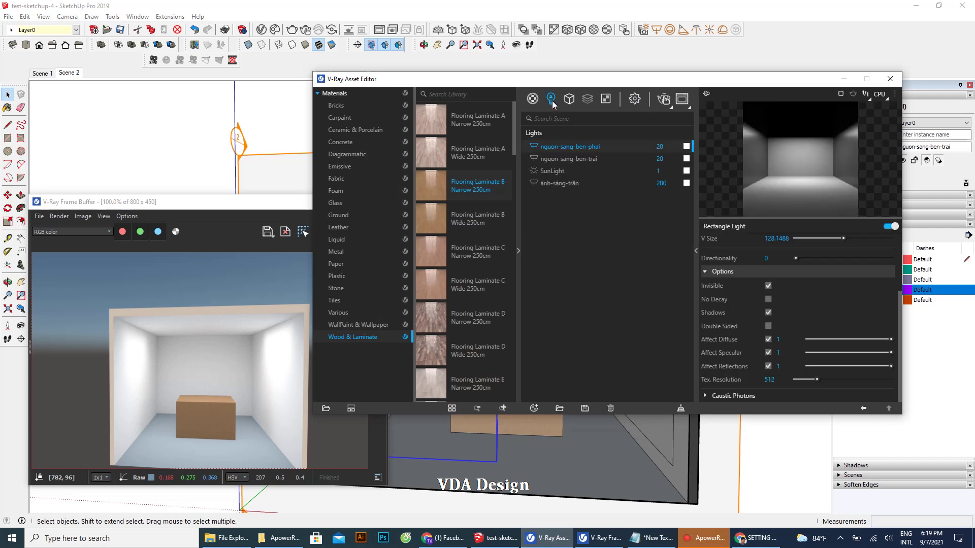
{"action": "left_click", "coordinate": [518, 251]}
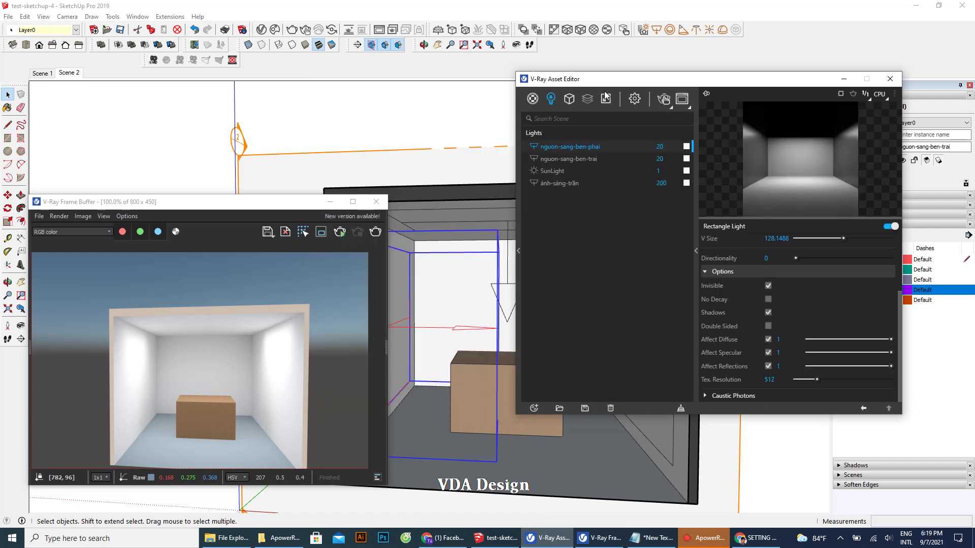
{"action": "left_click_drag", "start_coordinate": [615, 84], "coordinate": [558, 113]}
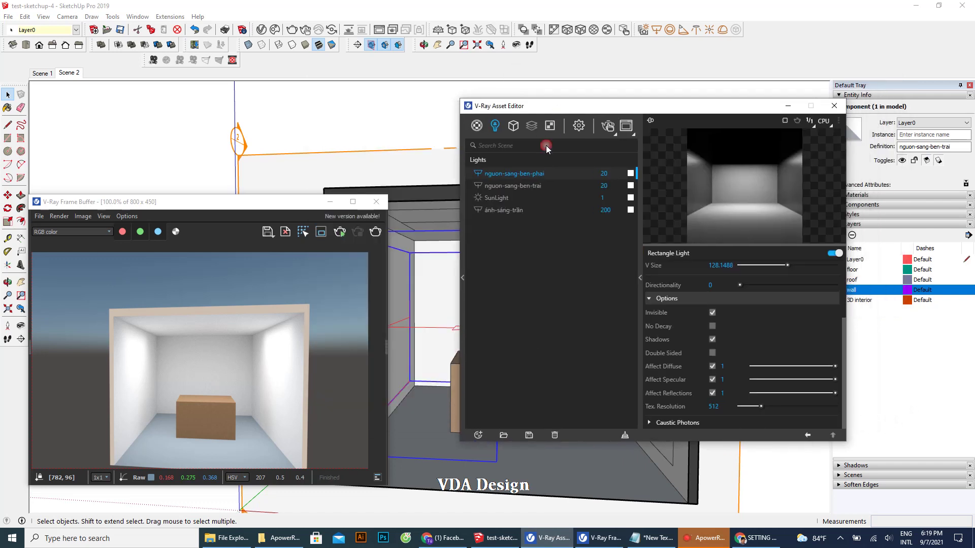
Step: Delete the nguon-sang-ben-phai, nguon-sang-ben-trai and ánh-sáng-trần lights, leaving only SunLight
{"action": "right_click", "coordinate": [532, 177]}
{"action": "left_click", "coordinate": [556, 237]}
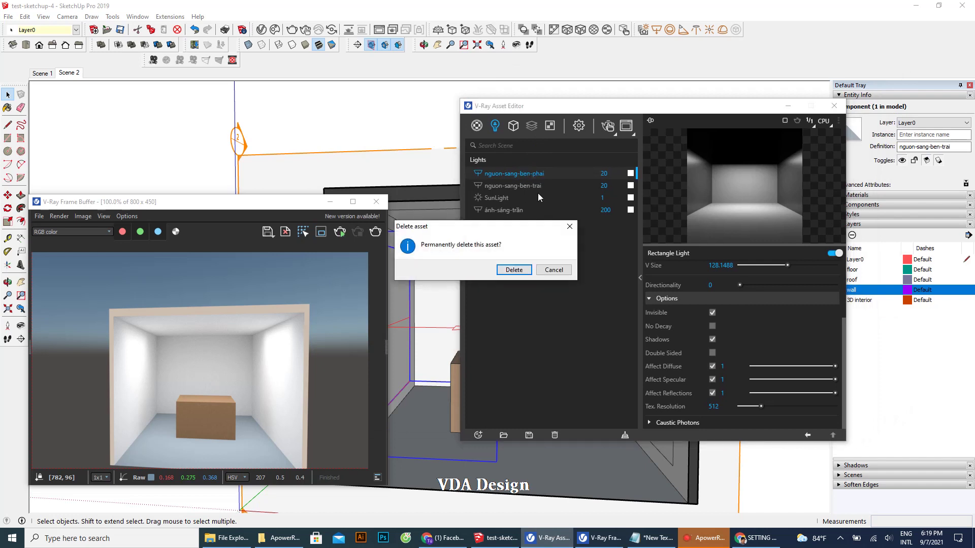
{"action": "left_click", "coordinate": [513, 271]}
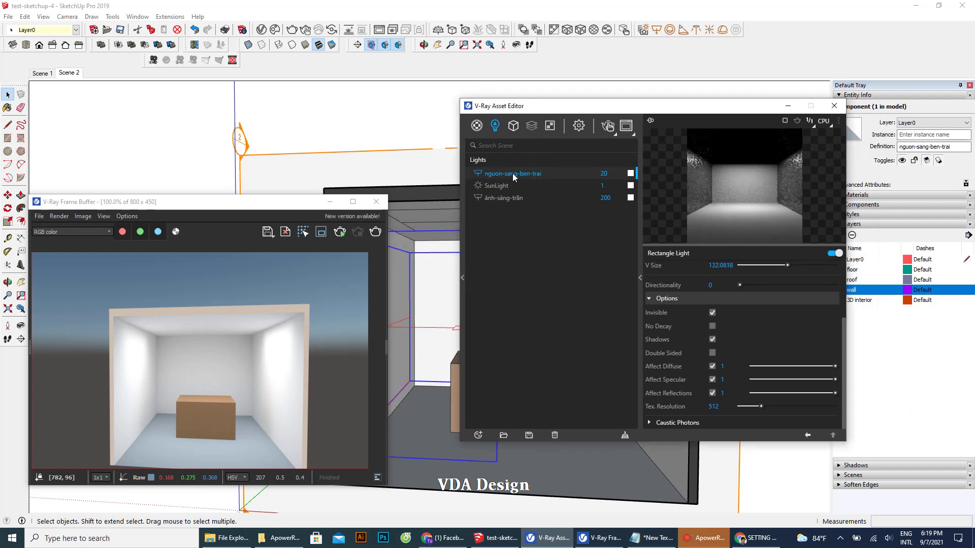
{"action": "right_click", "coordinate": [513, 174]}
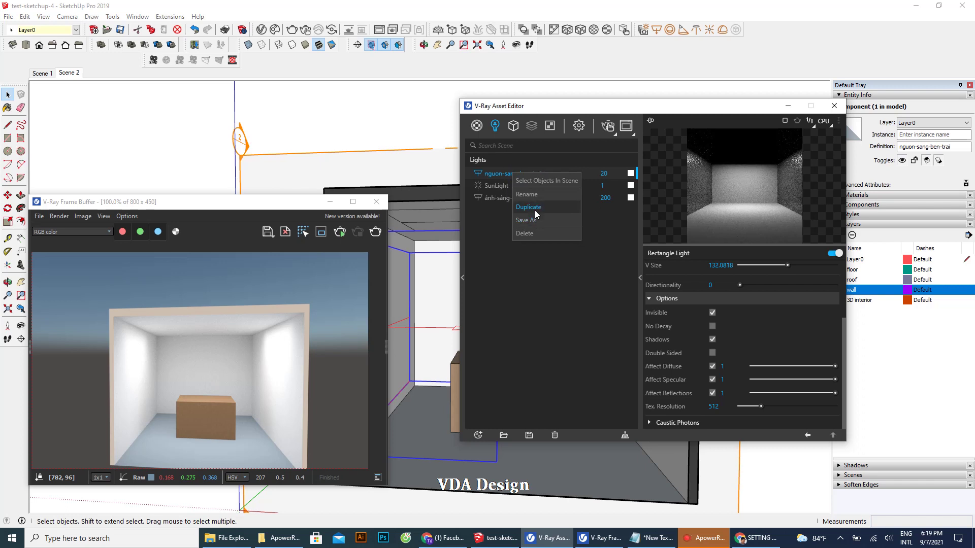
{"action": "left_click", "coordinate": [535, 232]}
{"action": "left_click", "coordinate": [514, 269]}
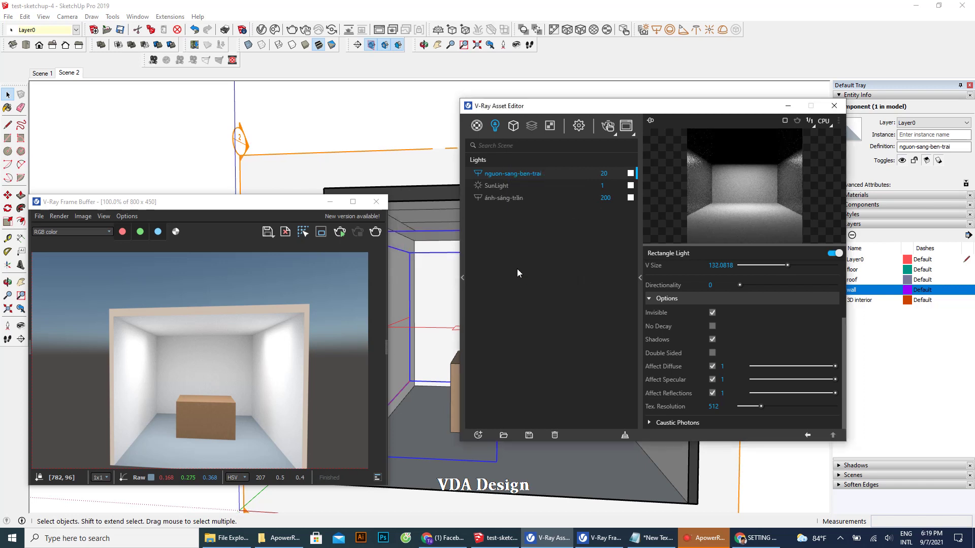
{"action": "left_click", "coordinate": [514, 187]}
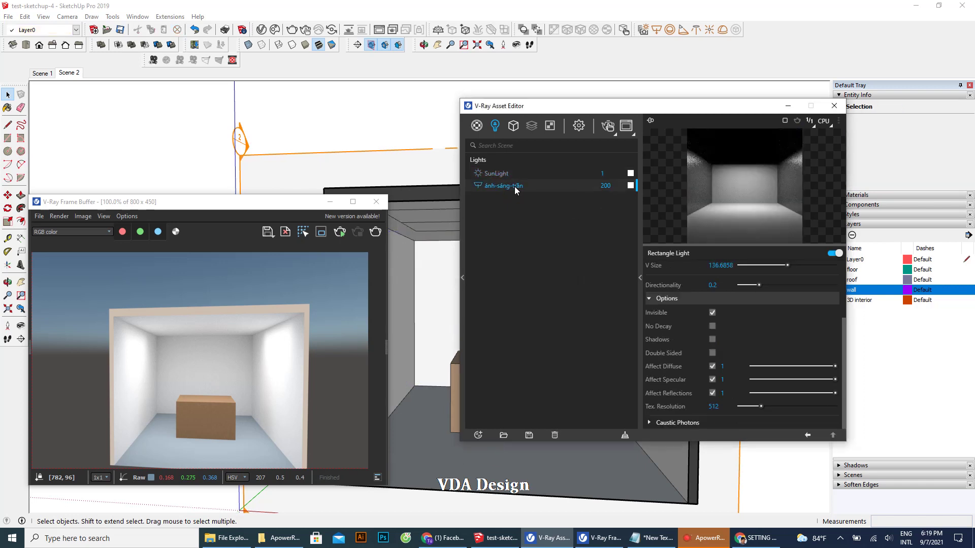
{"action": "right_click", "coordinate": [514, 188]}
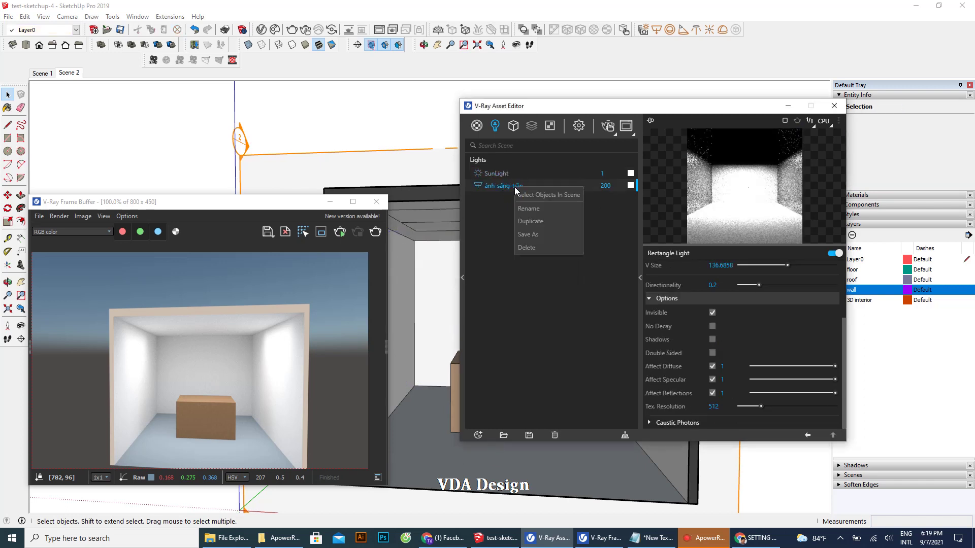
{"action": "left_click", "coordinate": [535, 248]}
{"action": "left_click", "coordinate": [517, 273]}
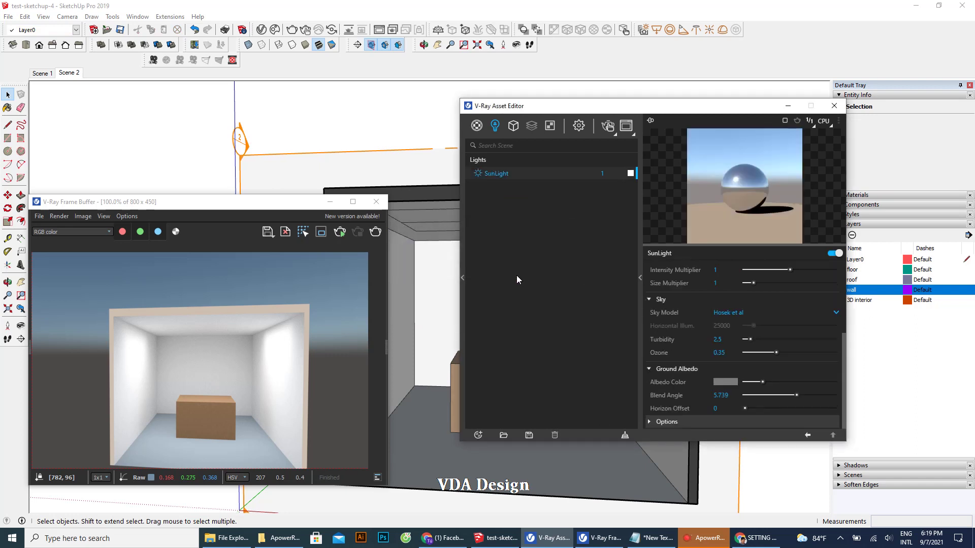
Step: Re-render the room to preview it without those lights
{"action": "mouse_move", "coordinate": [610, 109]}
{"action": "left_mouse_down"}
{"action": "mouse_move", "coordinate": [689, 68]}
{"action": "mouse_move", "coordinate": [733, 26]}
{"action": "left_mouse_up"}
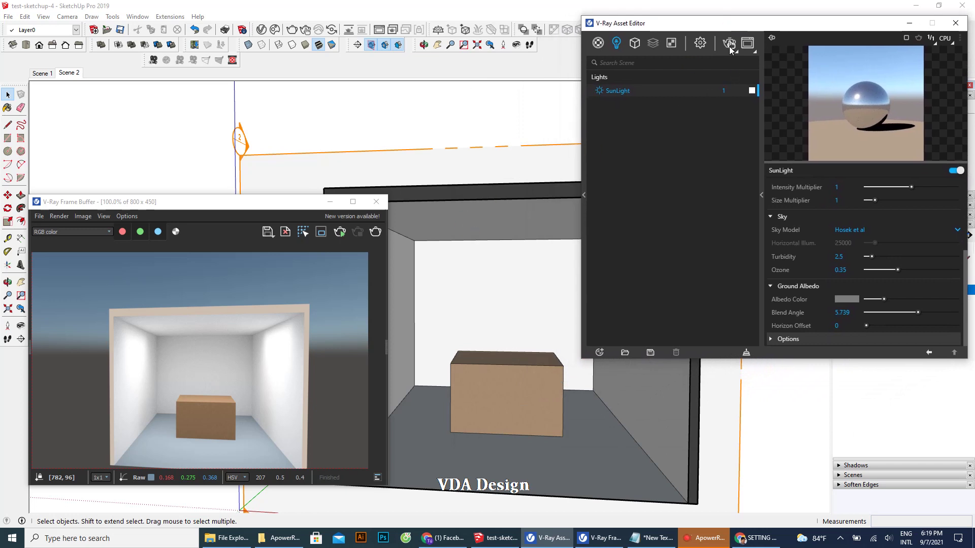
{"action": "left_click", "coordinate": [729, 46]}
{"action": "left_click_drag", "start_coordinate": [270, 203], "coordinate": [280, 101]}
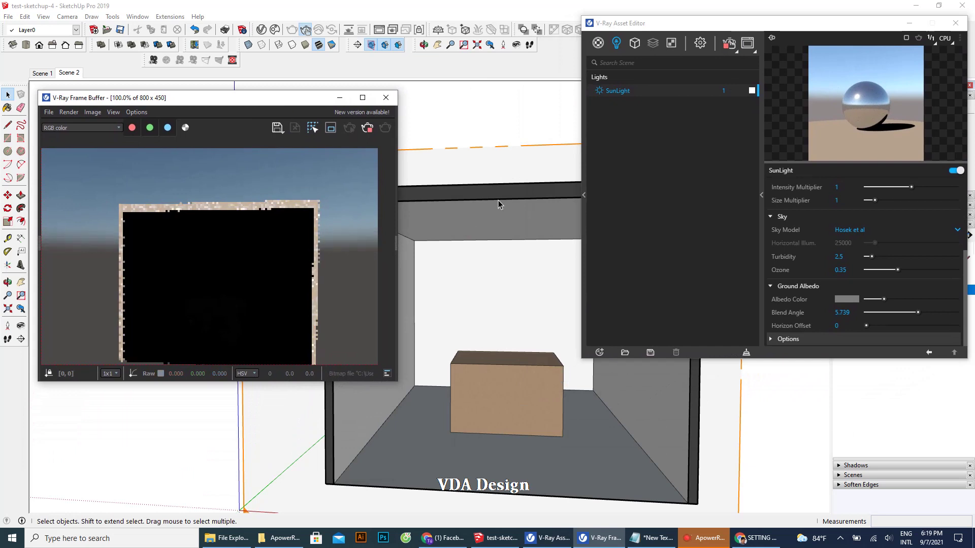
Step: Note that deleting all lights leaves the room dark and that a Sphere light comes next
{"action": "left_click", "coordinate": [656, 540]}
{"action": "type", "text": "S"}
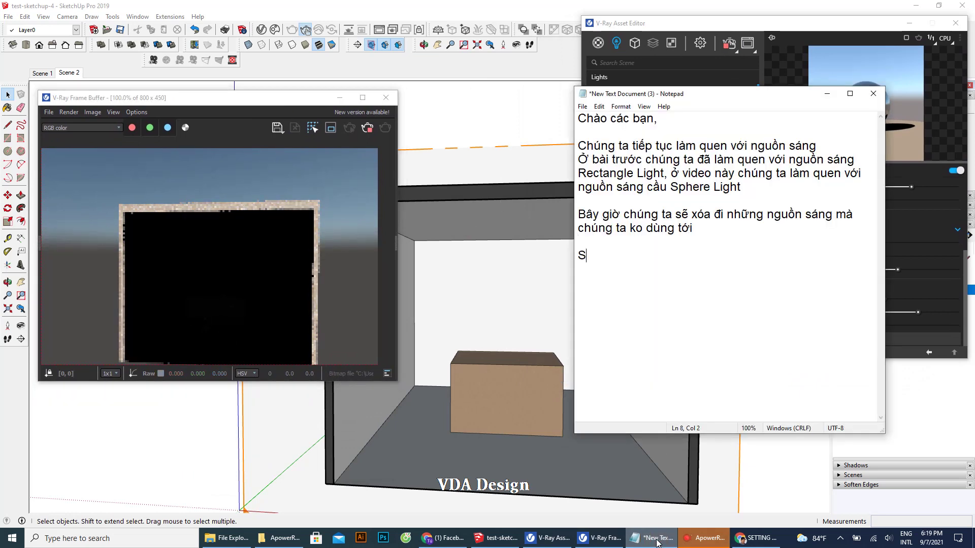
{"action": "type", "text": "au khi so"}
{"action": "type", "text": "óa h"}
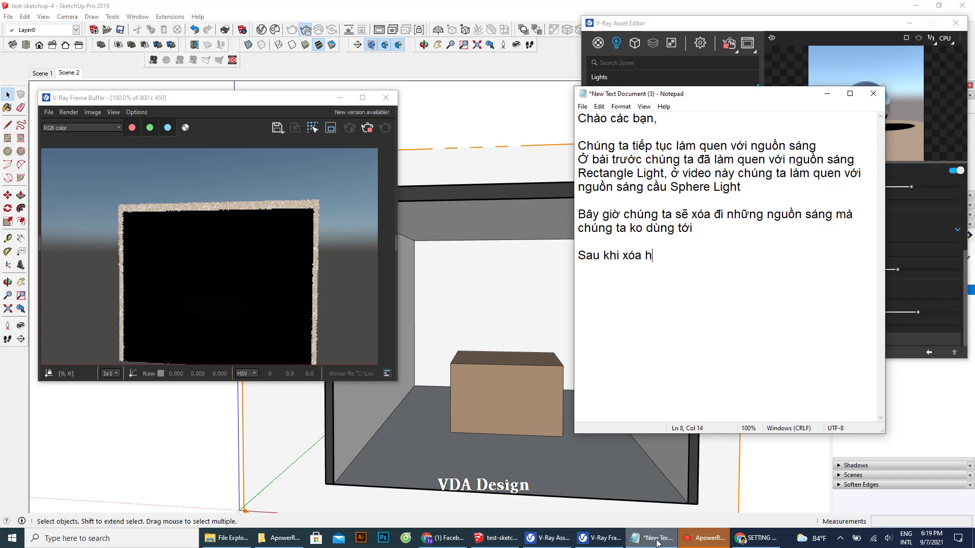
{"action": "type", "text": "các ngu"}
{"action": "key", "text": "BackSpace"}
{"action": "key", "text": "BackSpace"}
{"action": "type", "text": "guo"}
{"action": "type", "text": "sáng thì "}
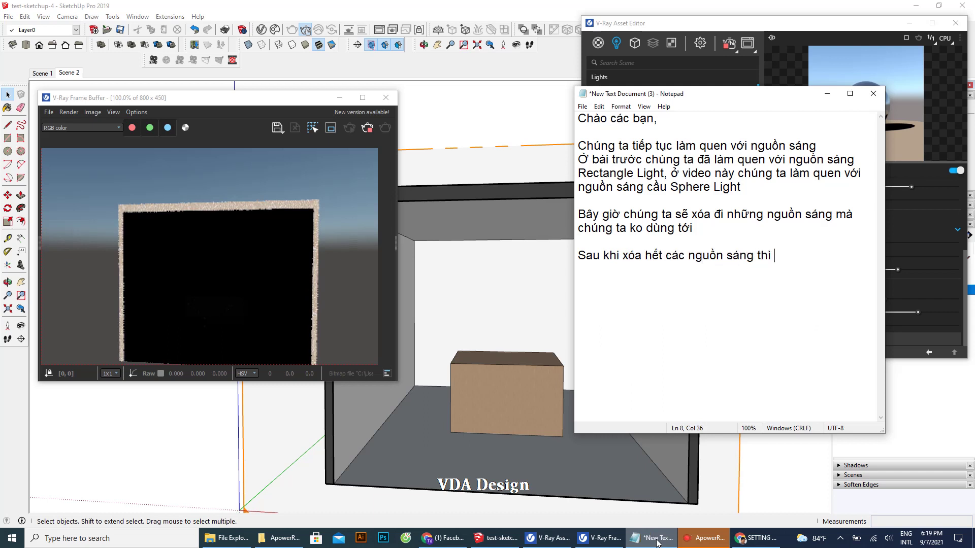
{"action": "type", "text": "căn phòng tối"}
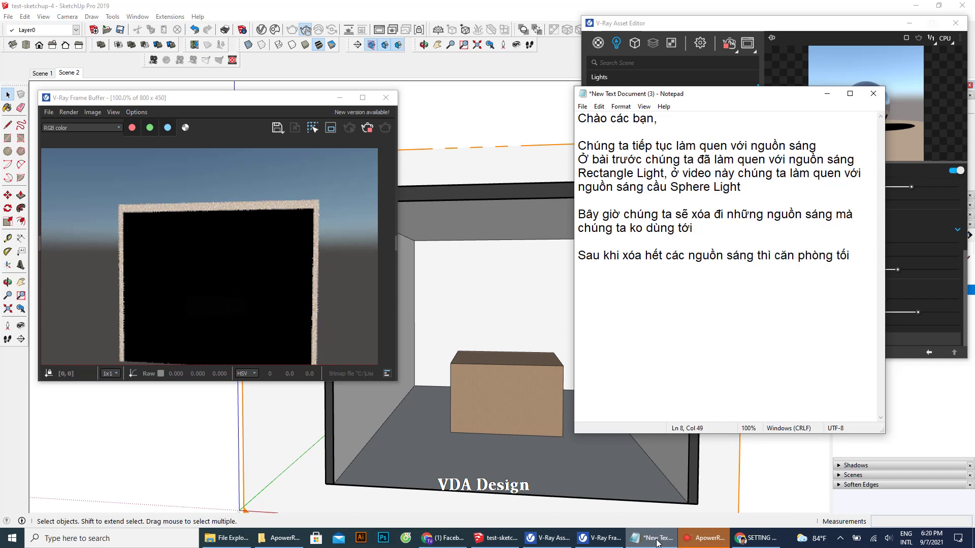
{"action": "type", "text": "."}
{"action": "type", "text": "Bây"}
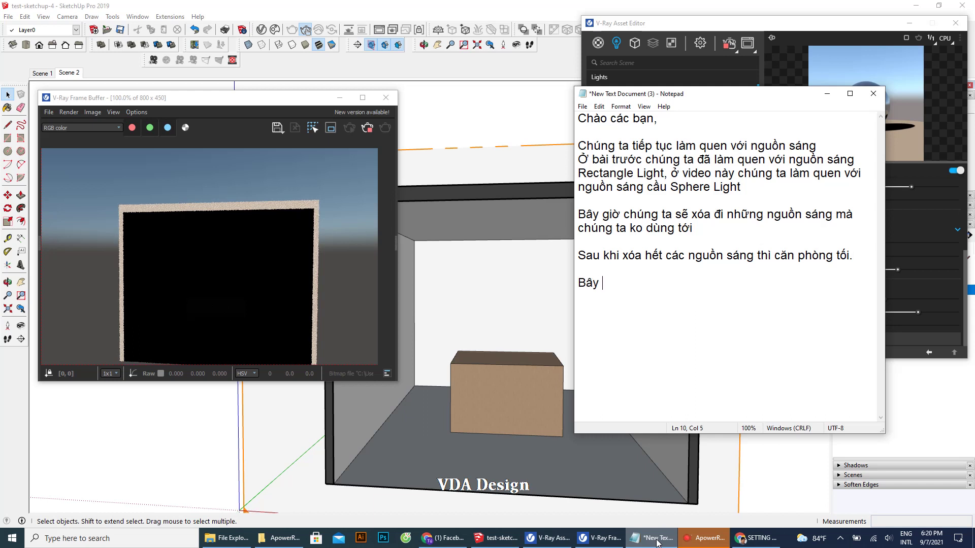
{"action": "type", "text": " giờ chúng ta c"}
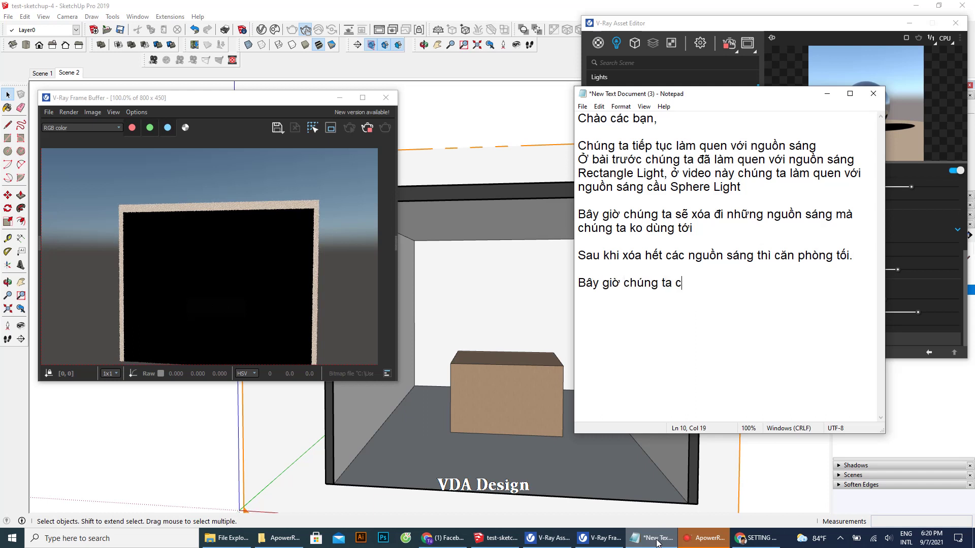
{"action": "type", "text": "hèn nguo"}
{"action": "type", "text": "ồn sáng "}
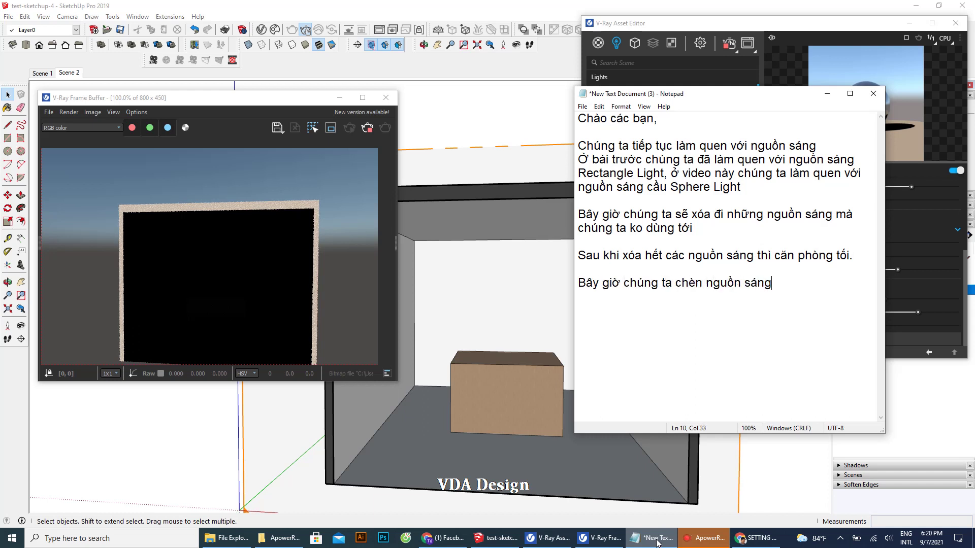
{"action": "type", "text": "S"}
{"action": "type", "text": "ere vào"}
Step: Place a V-Ray Sphere Light centred on the box top, sized to fill the room
{"action": "left_click", "coordinate": [639, 23]}
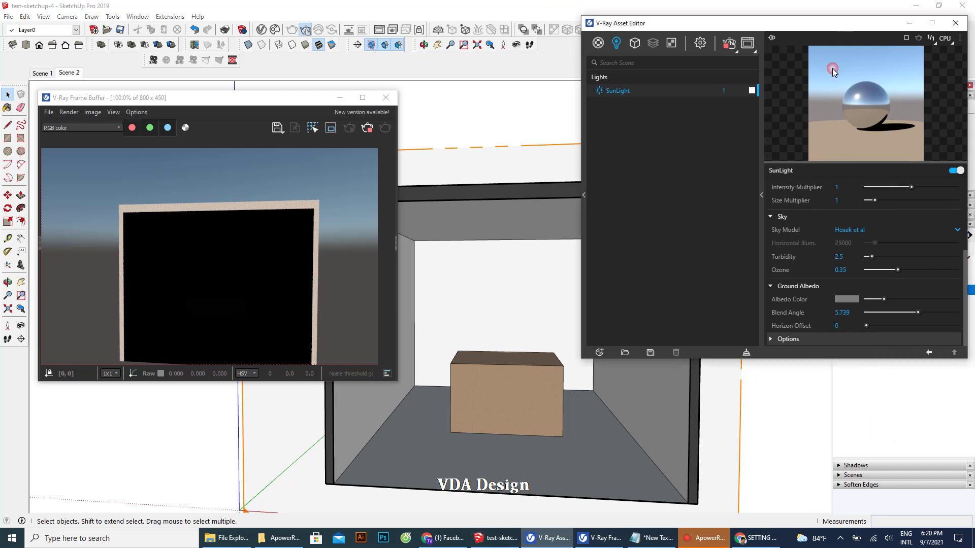
{"action": "left_click_drag", "start_coordinate": [816, 29], "coordinate": [837, 118]}
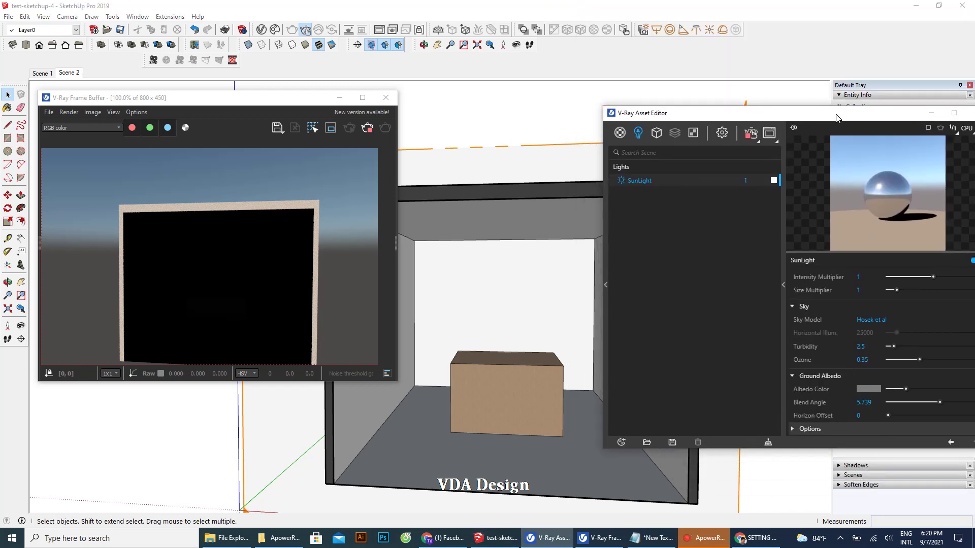
{"action": "left_click", "coordinate": [669, 31]}
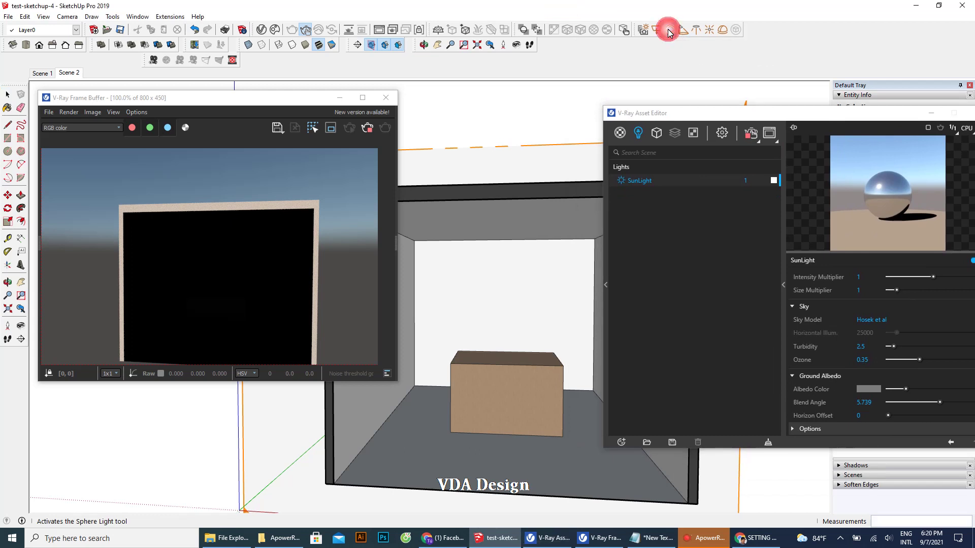
{"action": "scroll", "coordinate": [497, 300], "scroll_direction": "down", "scroll_amount": 2}
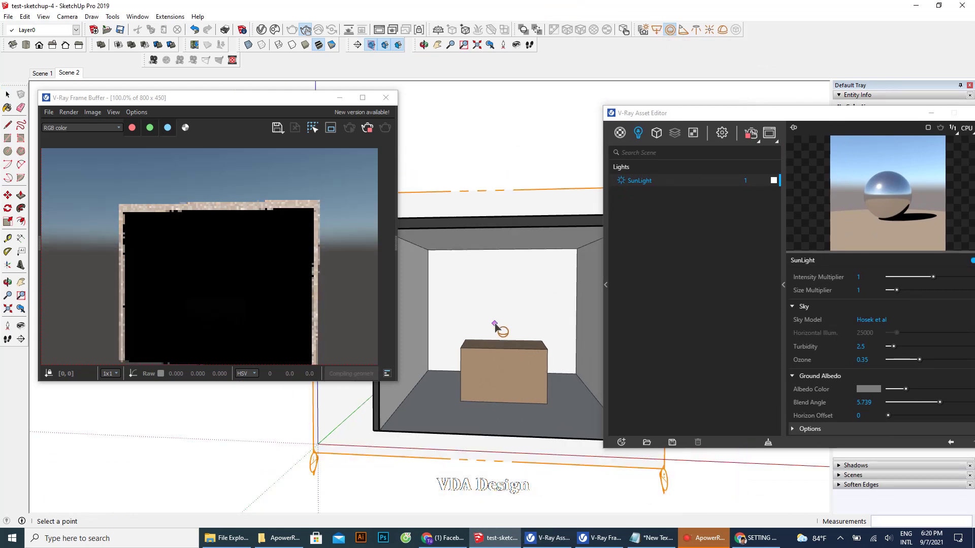
{"action": "scroll", "coordinate": [500, 328], "scroll_direction": "down", "scroll_amount": 1}
{"action": "left_click", "coordinate": [501, 339]}
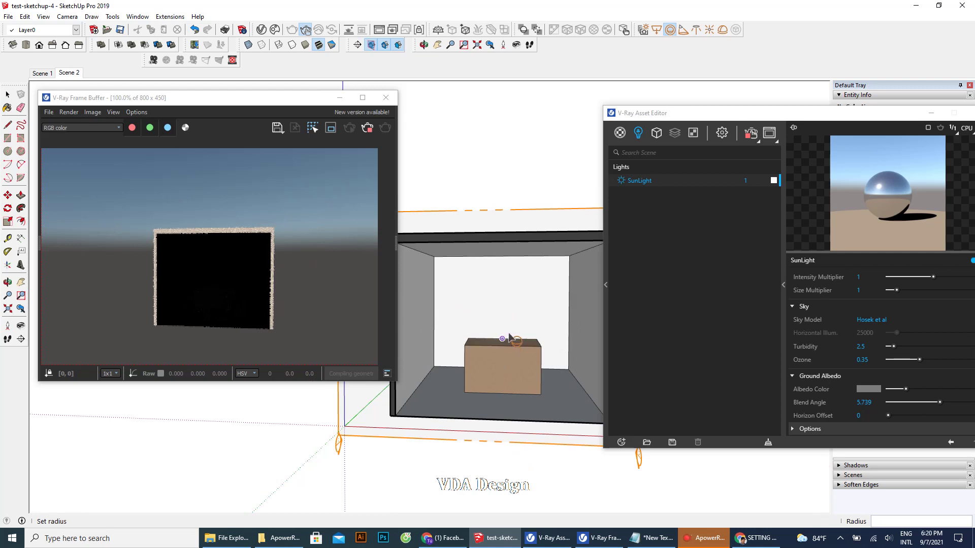
{"action": "scroll", "coordinate": [509, 334], "scroll_direction": "up", "scroll_amount": 1}
{"action": "scroll", "coordinate": [510, 333], "scroll_direction": "down", "scroll_amount": 1}
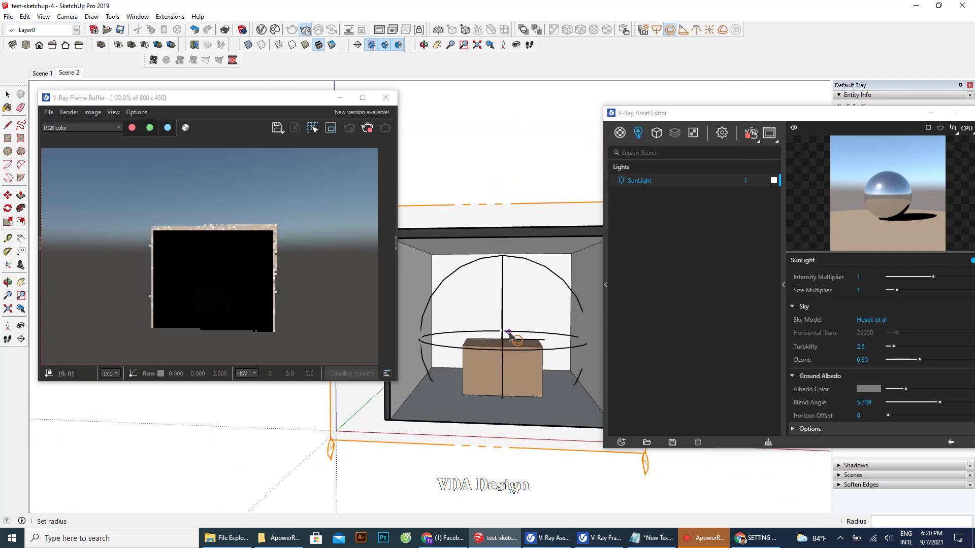
{"action": "left_click", "coordinate": [509, 337]}
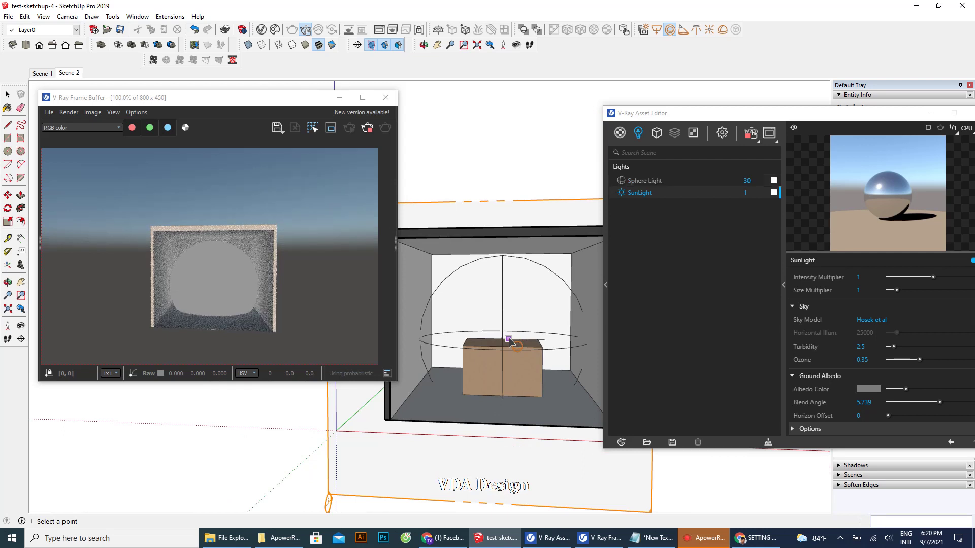
{"action": "left_click", "coordinate": [658, 189]}
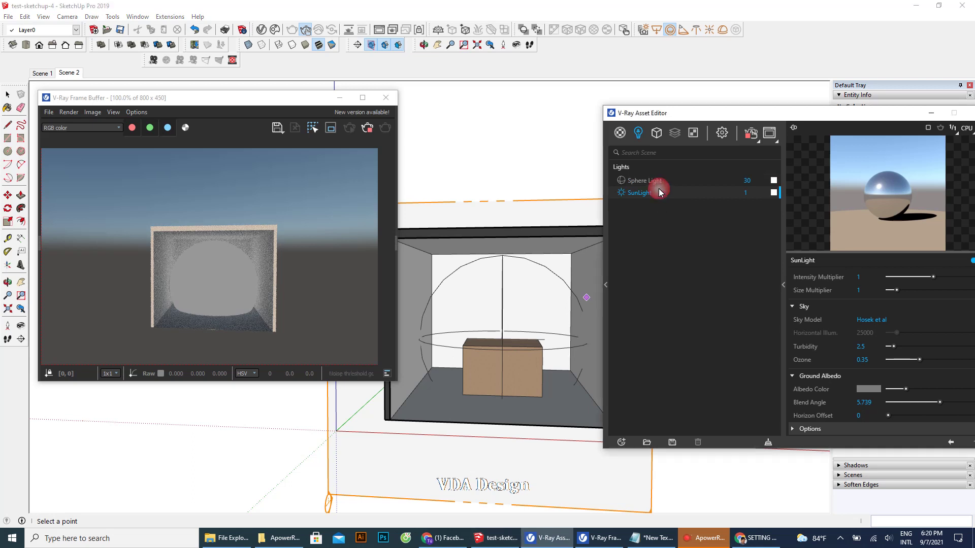
{"action": "left_click", "coordinate": [652, 538]}
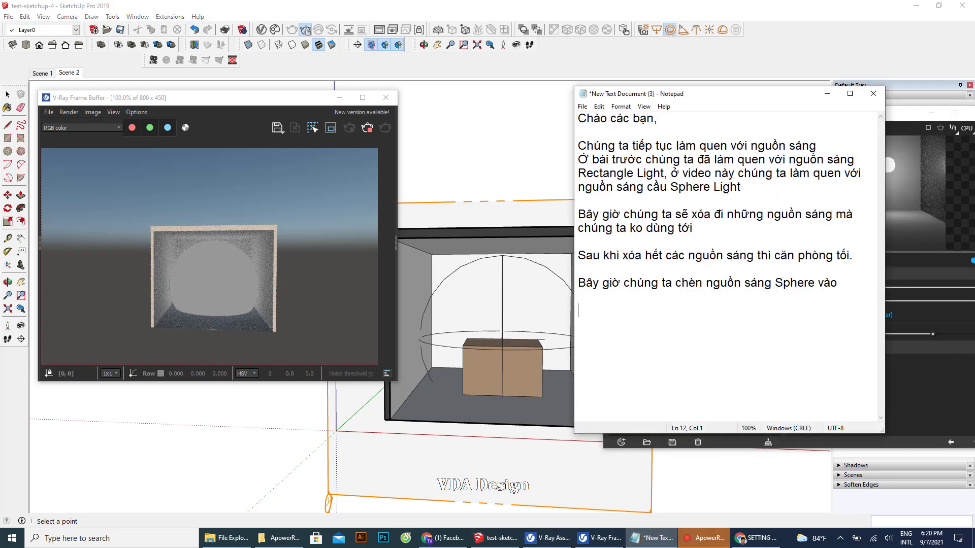
Step: Note that the parameters work as in the previous lesson and the intensity will be raised
{"action": "type", "text": "tương tu"}
{"action": "type", "text": "ự ở bài trước "}
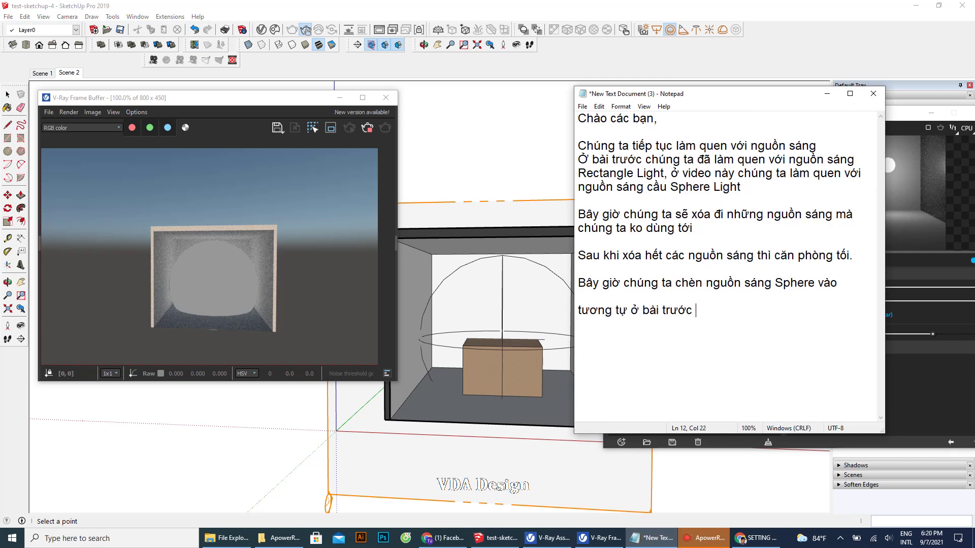
{"action": "type", "text": "các bạn đã hiểu"}
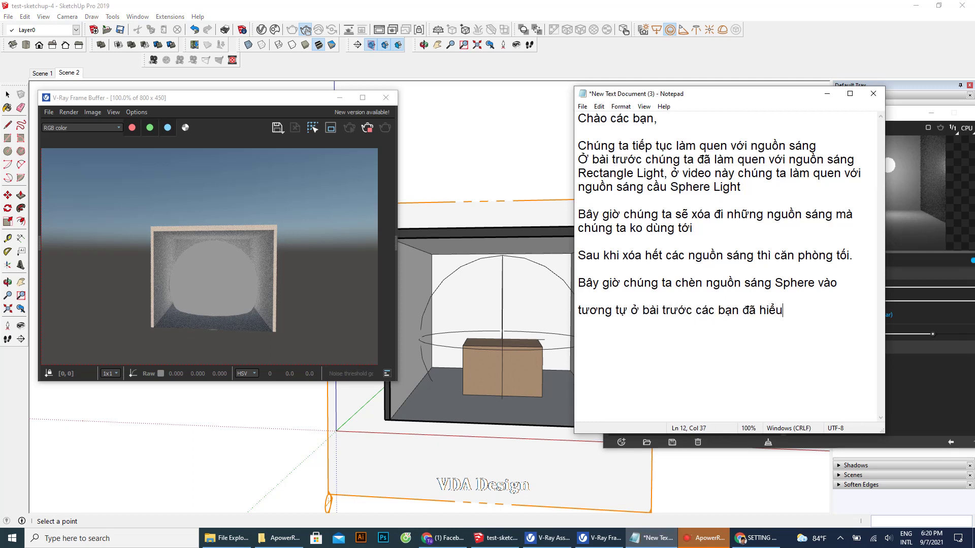
{"action": "type", "text": " bản chất cua cá"}
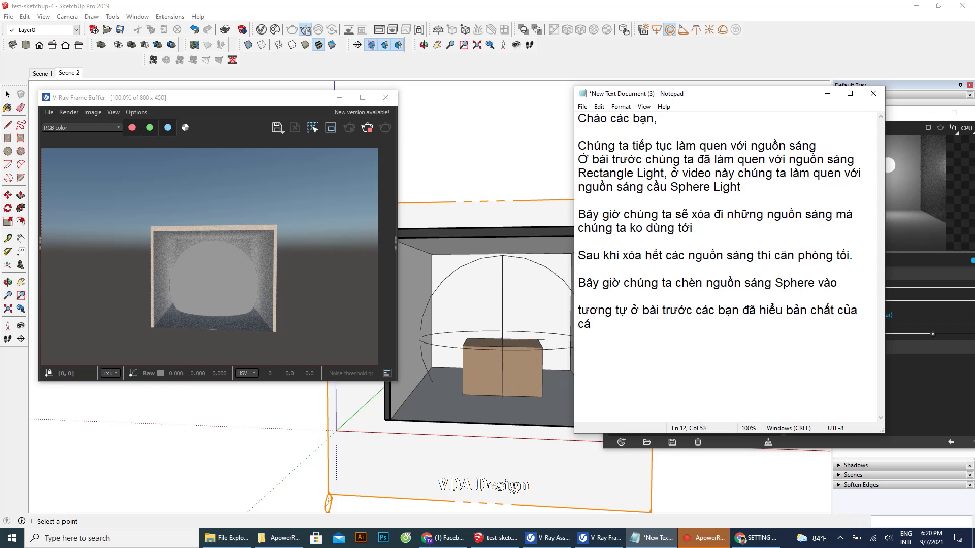
{"action": "type", "text": "thông s"}
{"action": "type", "text": "Bây"}
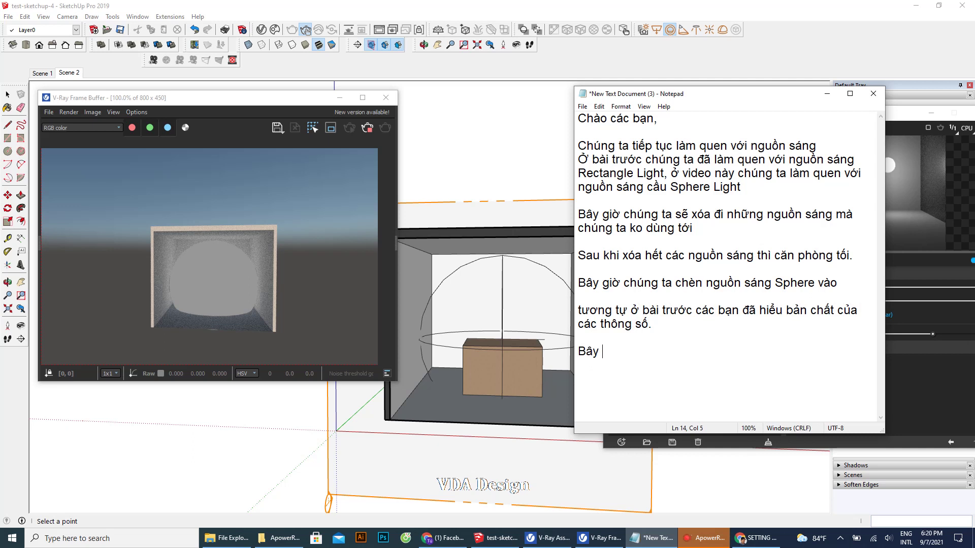
{"action": "type", "text": " giờ ta tăng c"}
{"action": "type", "text": "ường độ le"}
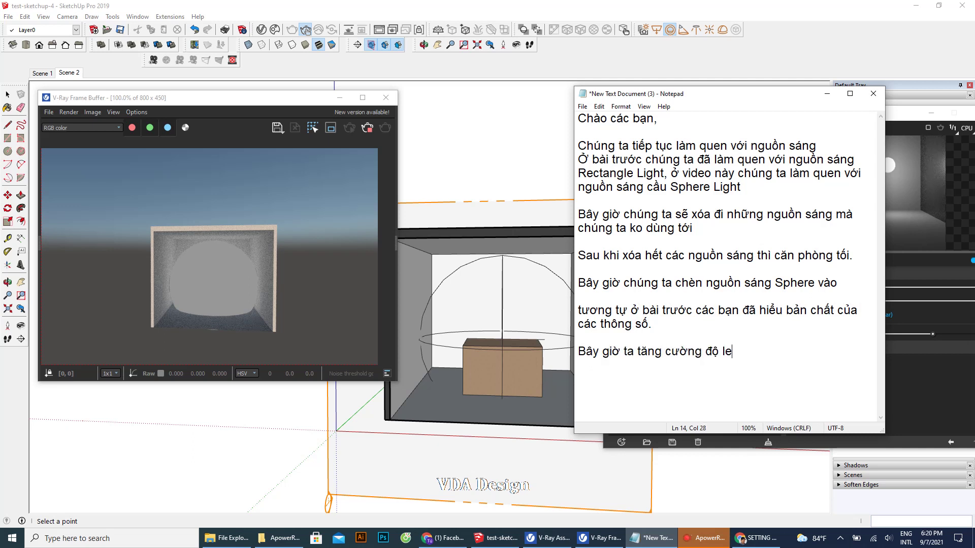
{"action": "key", "text": "BackSpace"}
{"action": "type", "text": "ên"}
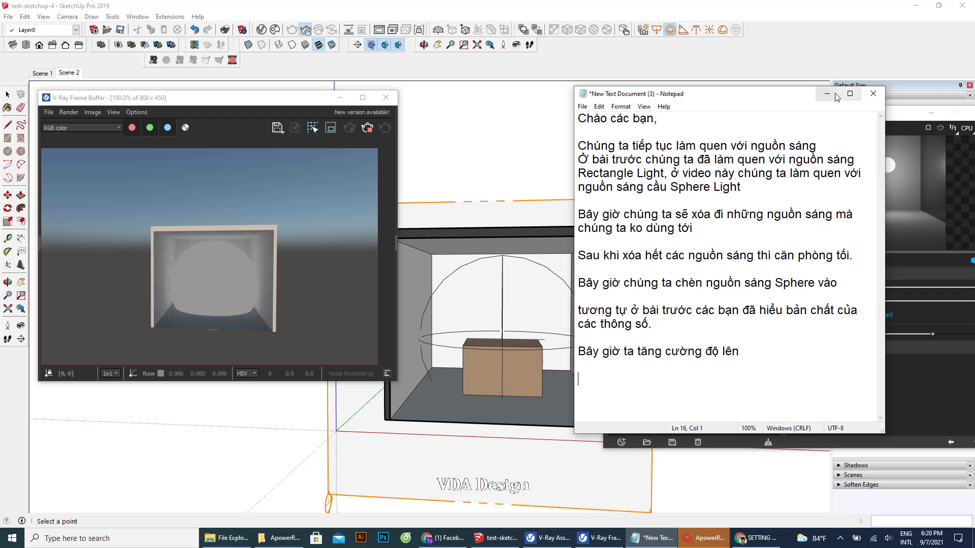
Step: Set the Sphere Light intensity to 200 and tick Invisible in its options
{"action": "left_click", "coordinate": [827, 94]}
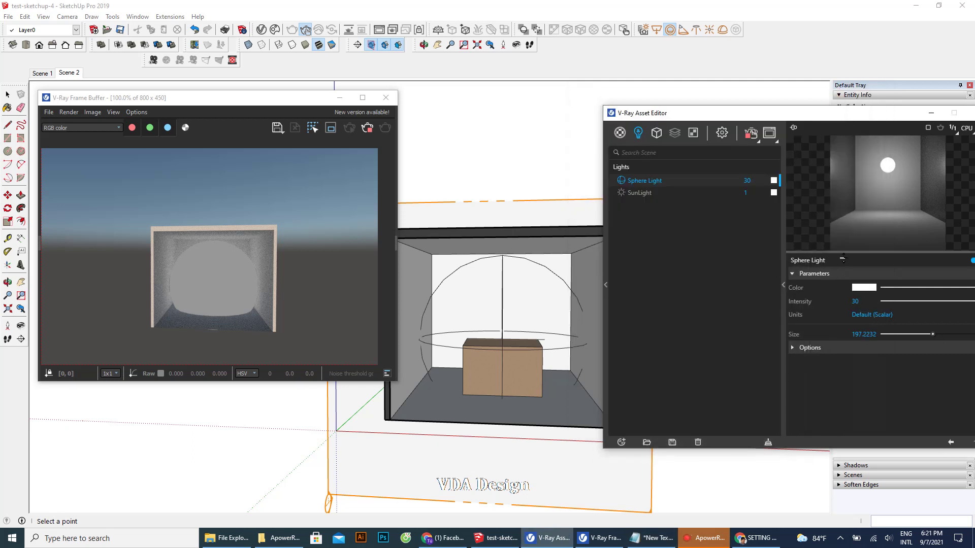
{"action": "left_click_drag", "start_coordinate": [803, 115], "coordinate": [769, 29]}
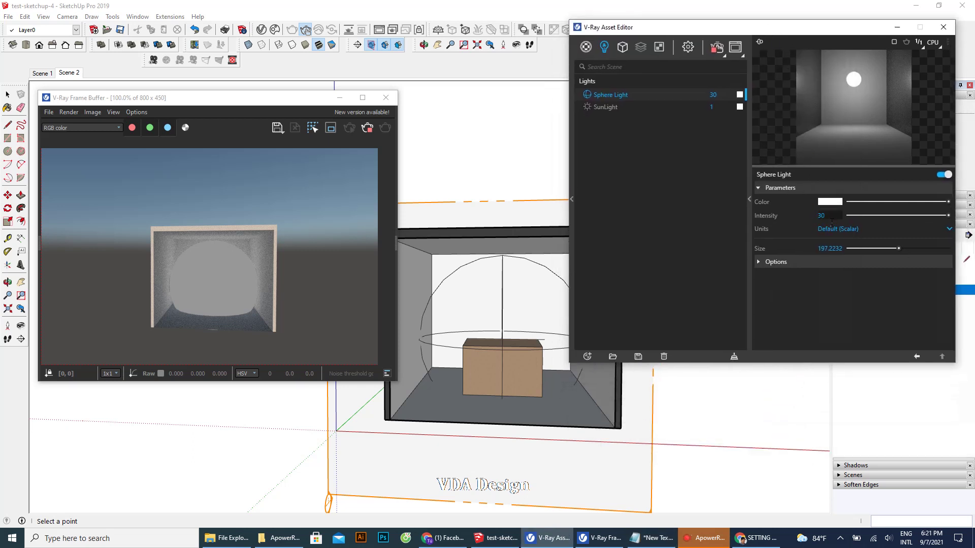
{"action": "type", "text": "200"}
{"action": "key", "text": "Return"}
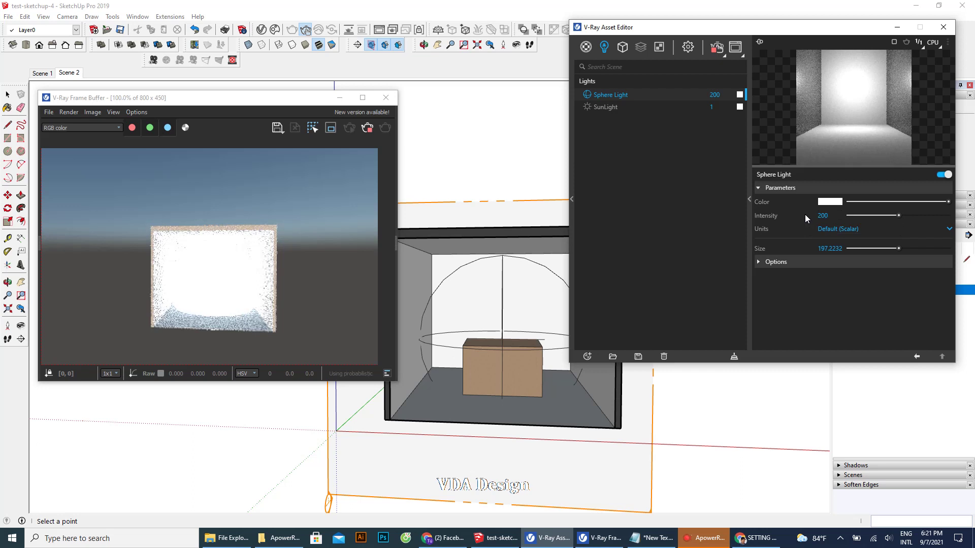
{"action": "left_click", "coordinate": [758, 262]}
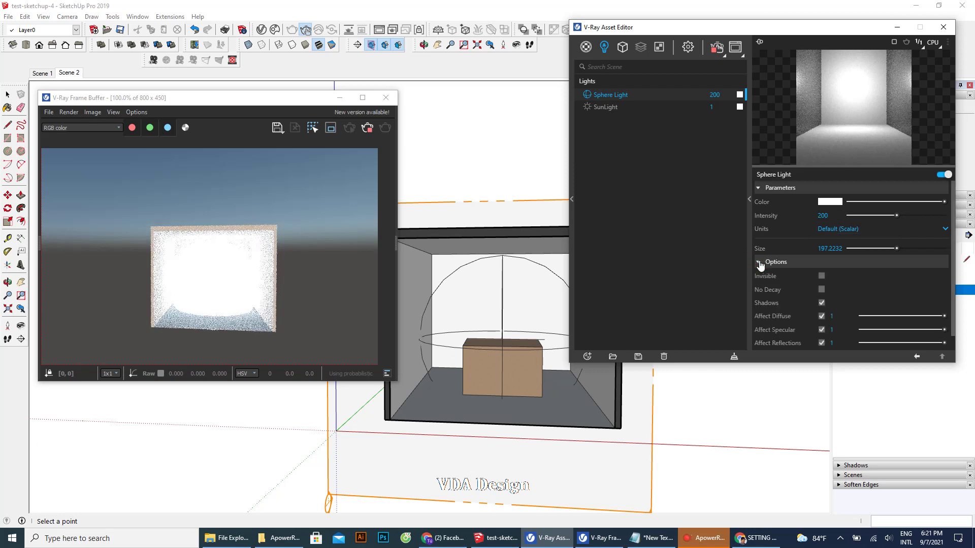
{"action": "left_click", "coordinate": [823, 277]}
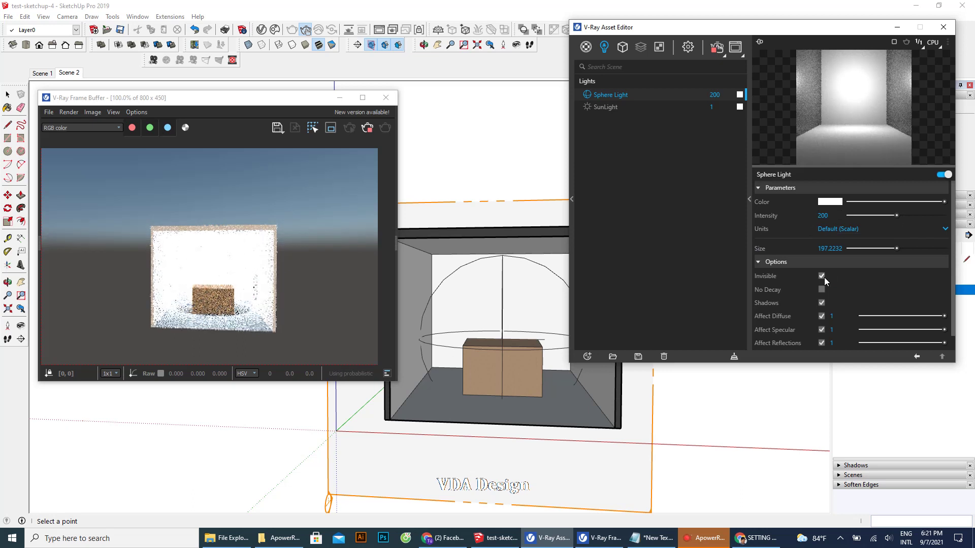
Step: Add a note that the light source can also be hidden
{"action": "left_click", "coordinate": [653, 538]}
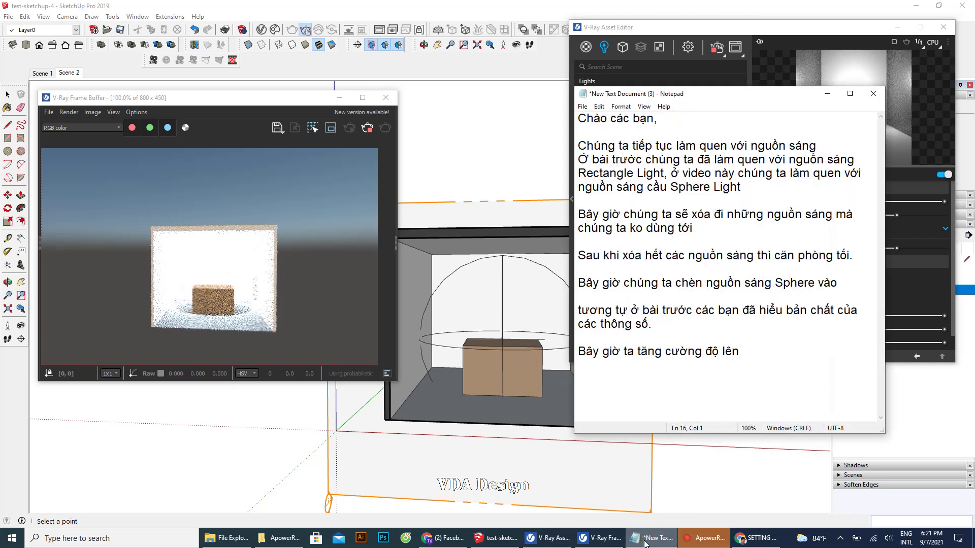
{"action": "type", "text": "hoặc ẩ"}
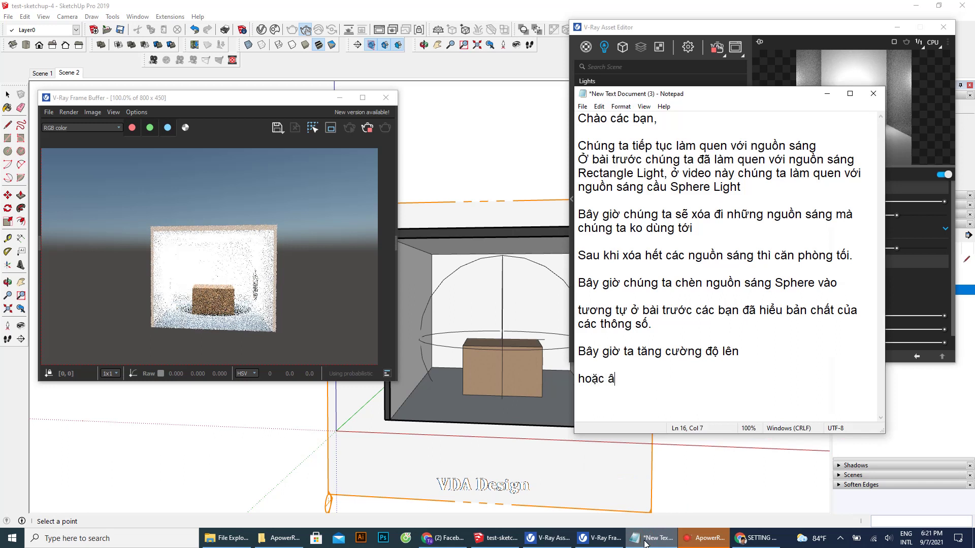
{"action": "type", "text": "n nguồn sáng"}
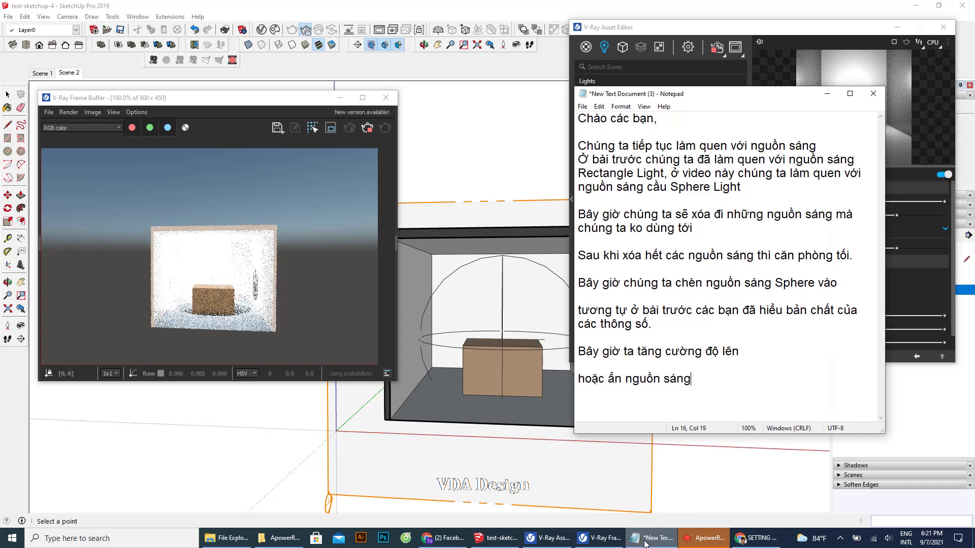
{"action": "type", "text": " đi"}
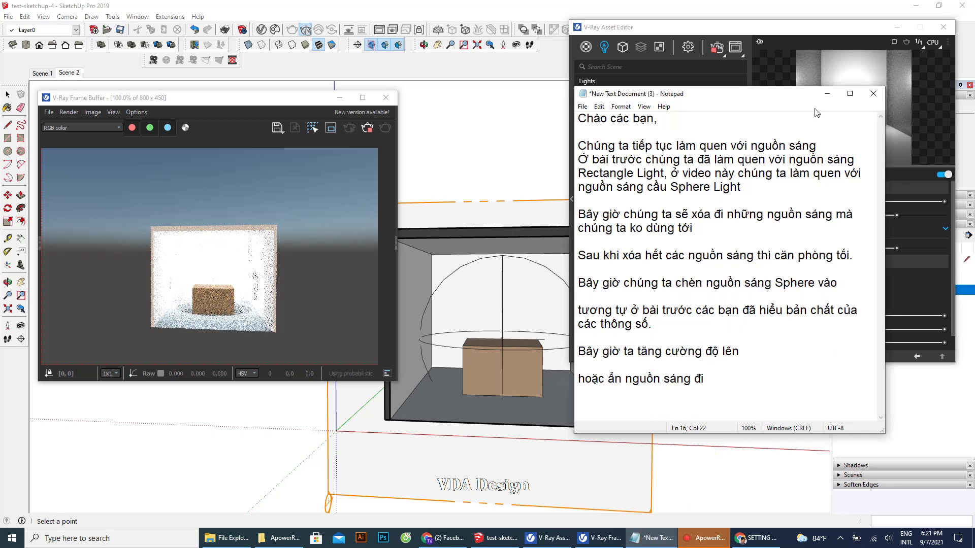
{"action": "left_click", "coordinate": [653, 538]}
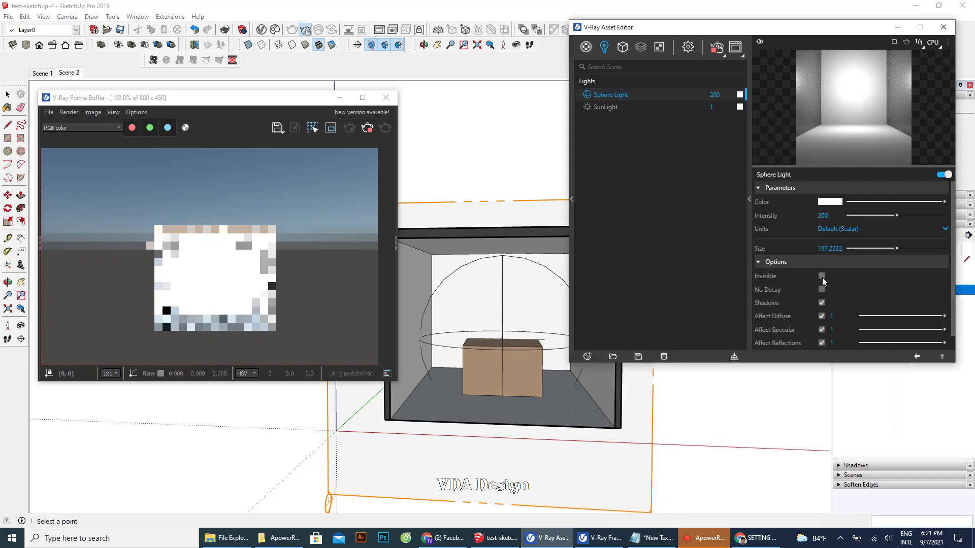
Step: Lower the Sphere Light intensity to 50
{"action": "double_click", "coordinate": [823, 215]}
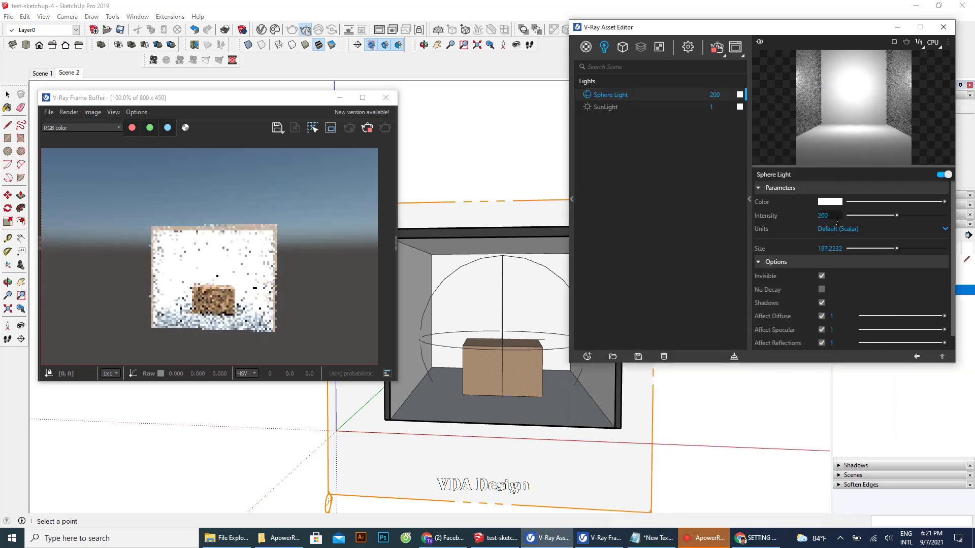
{"action": "type", "text": "50"}
{"action": "key", "text": "Return"}
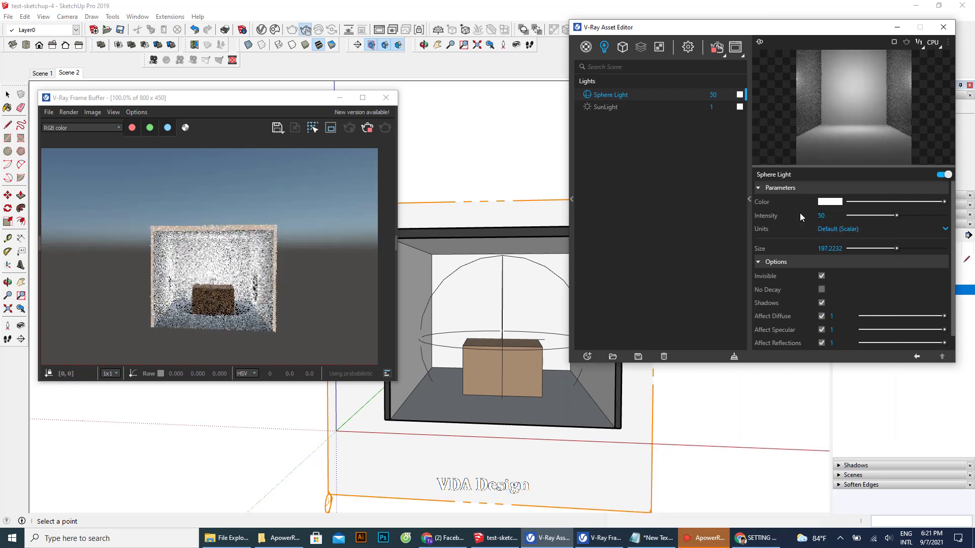
{"action": "left_click", "coordinate": [659, 539]}
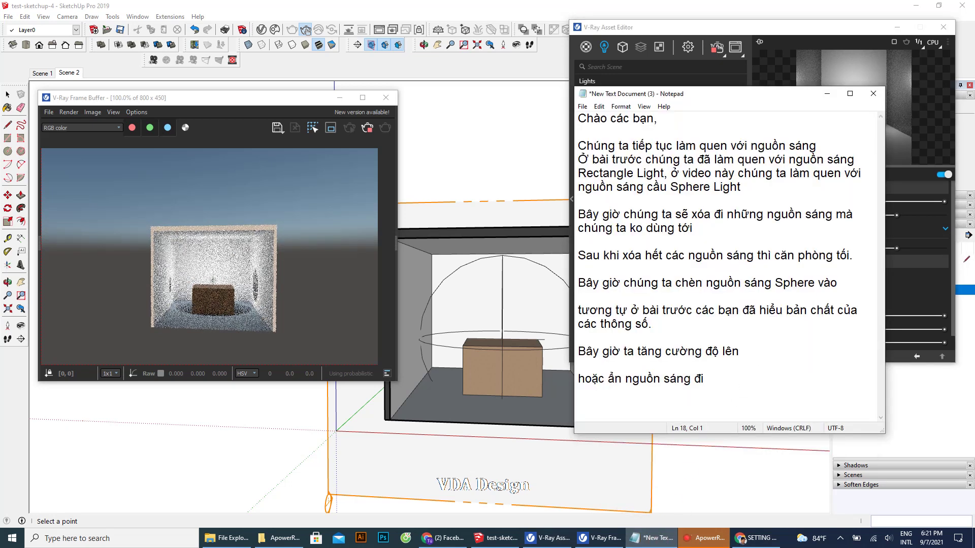
Step: Note that a sphere light is just a glowing ball, and begin a line about changing its size
{"action": "type", "text": "bản chất của n"}
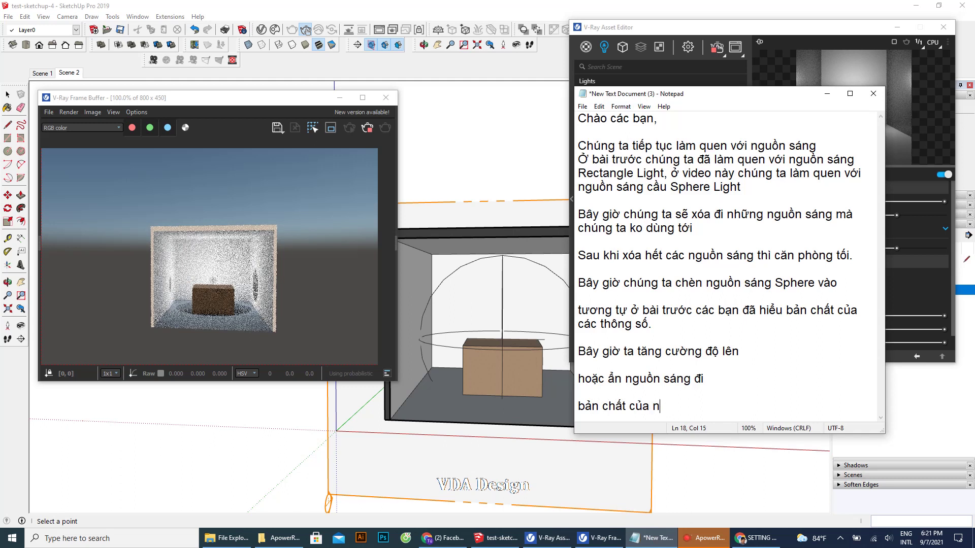
{"action": "type", "text": "guồn sáng cầu"}
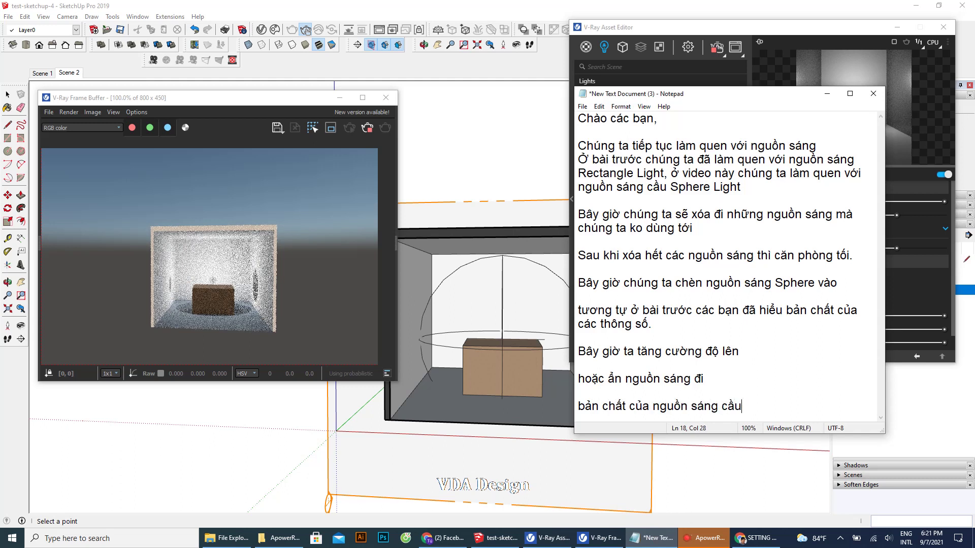
{"action": "type", "text": " spher"}
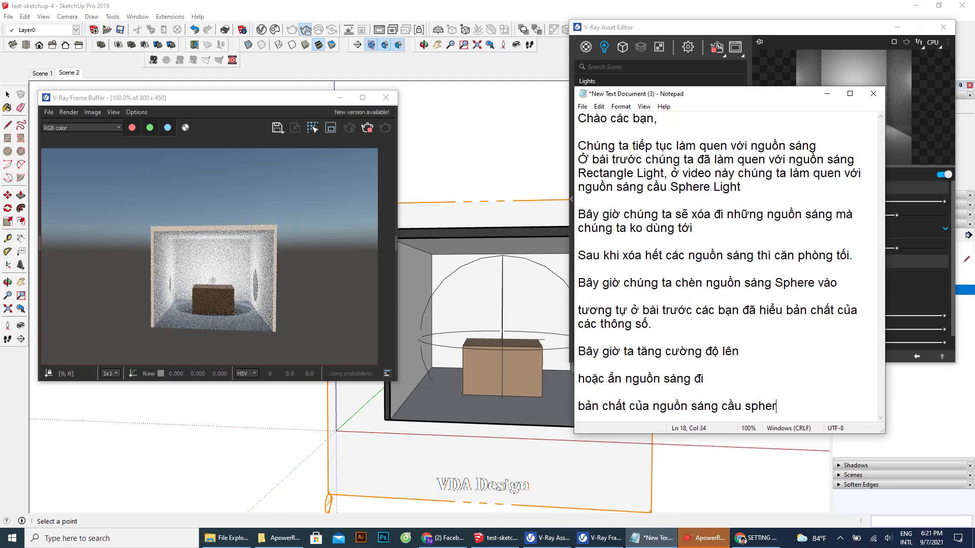
{"action": "type", "text": "e ch"}
{"action": "type", "text": "ỉ làgiống n"}
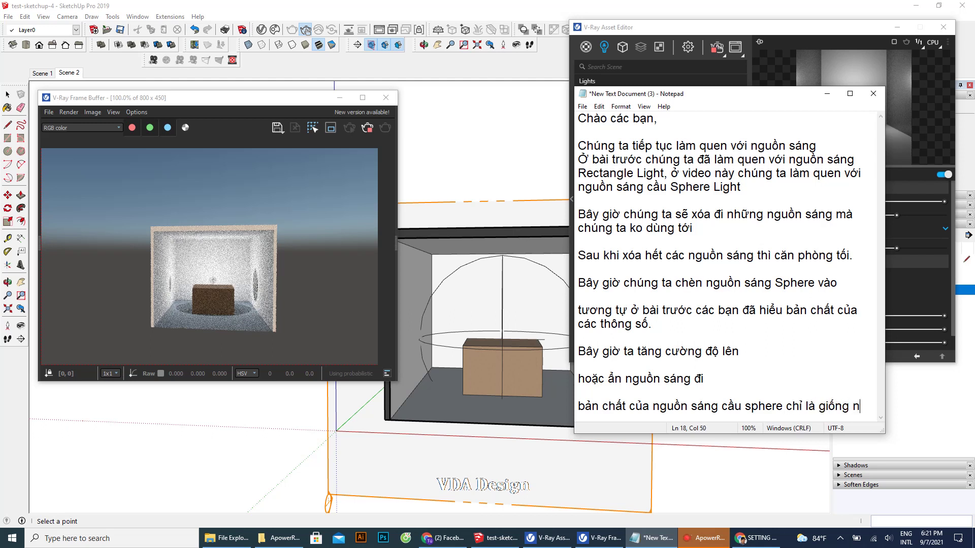
{"action": "type", "text": "hư 1 quả cầu"}
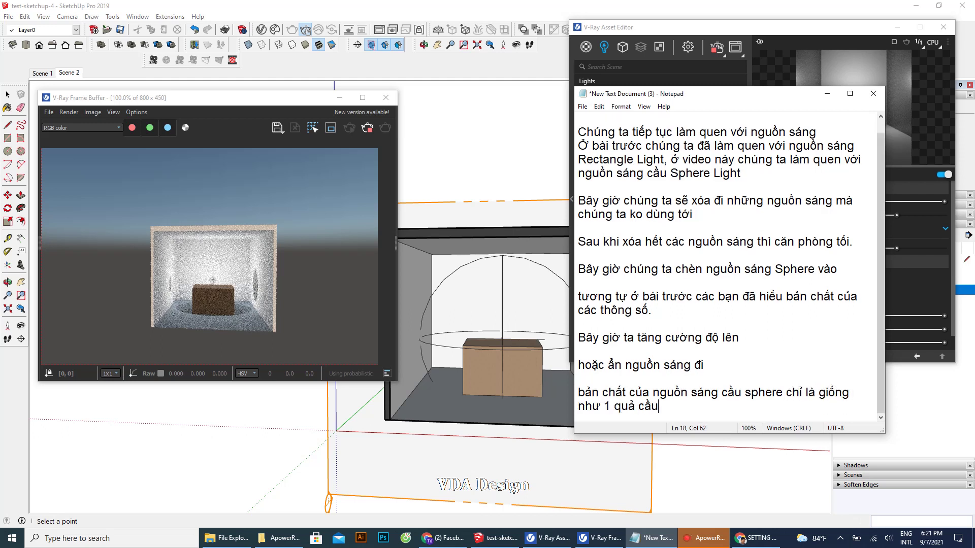
{"action": "type", "text": " phát sa"}
{"action": "type", "text": "áng vậy."}
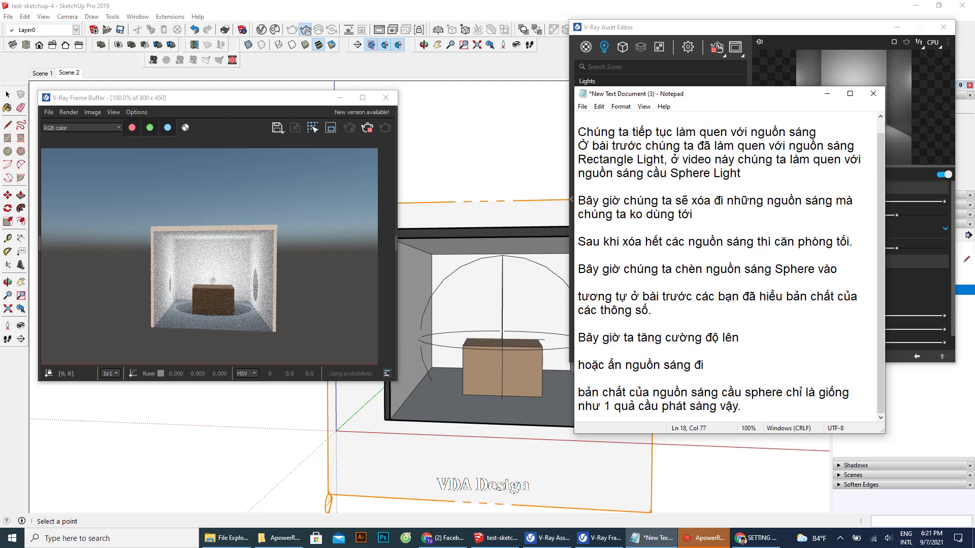
{"action": "type", "text": " ngu"}
{"action": "type", "text": "ồn sáng"}
{"action": "type", "text": " hình quả"}
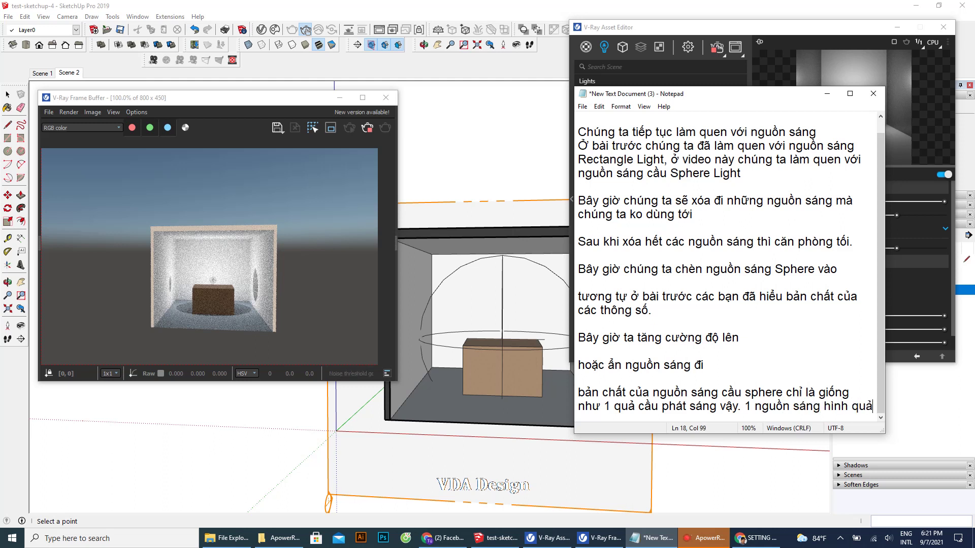
{"action": "type", "text": " cầu"}
{"action": "type", "text": " phát sáng."}
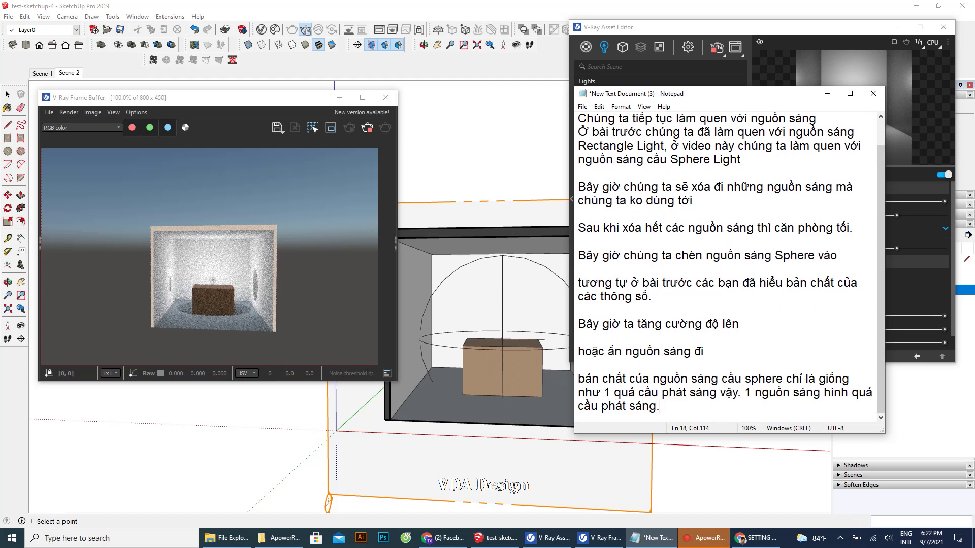
{"action": "key", "text": "Return"}
{"action": "key", "text": "Return"}
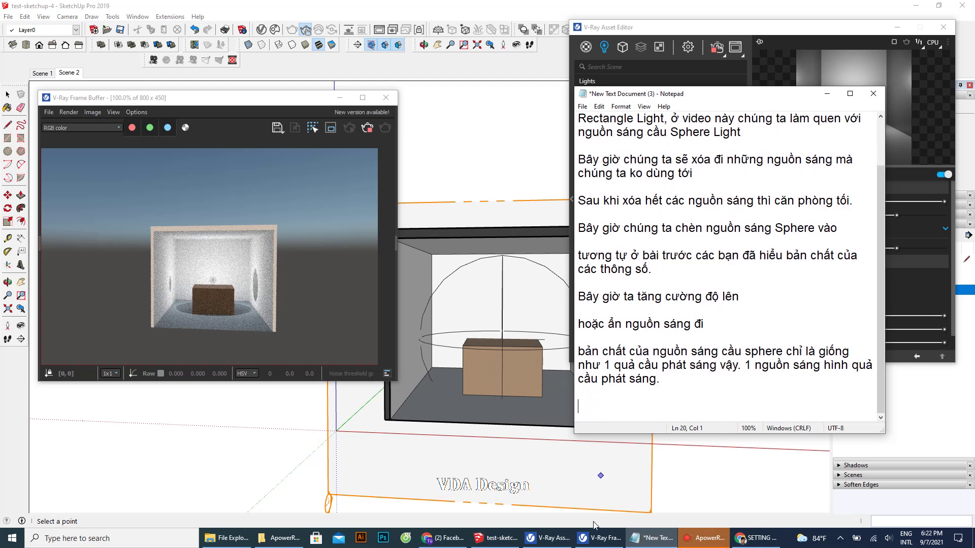
{"action": "type", "text": "Chúng ta có t"}
{"action": "type", "text": "hể"}
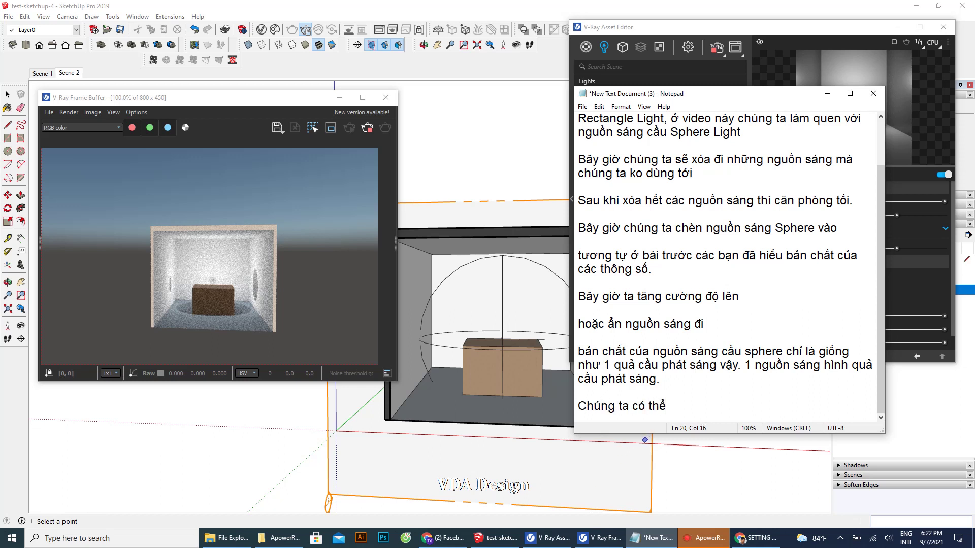
{"action": "type", "text": " thay đổi kích t"}
{"action": "type", "text": "hươc c"}
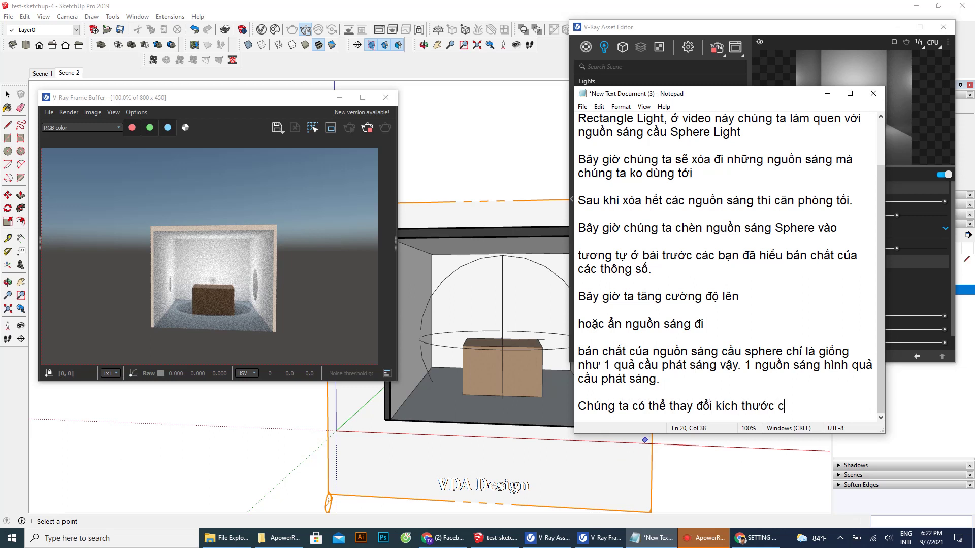
{"action": "type", "text": "ủa nguo"}
{"action": "type", "text": "sáng"}
Step: Try scaling the room down, then undo it to restore its size
{"action": "left_click", "coordinate": [8, 221]}
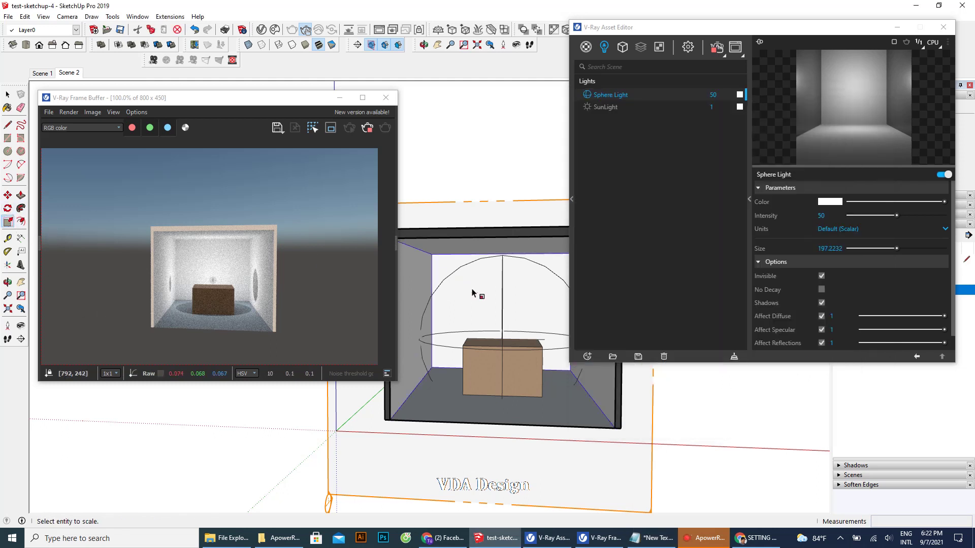
{"action": "left_click", "coordinate": [466, 274]}
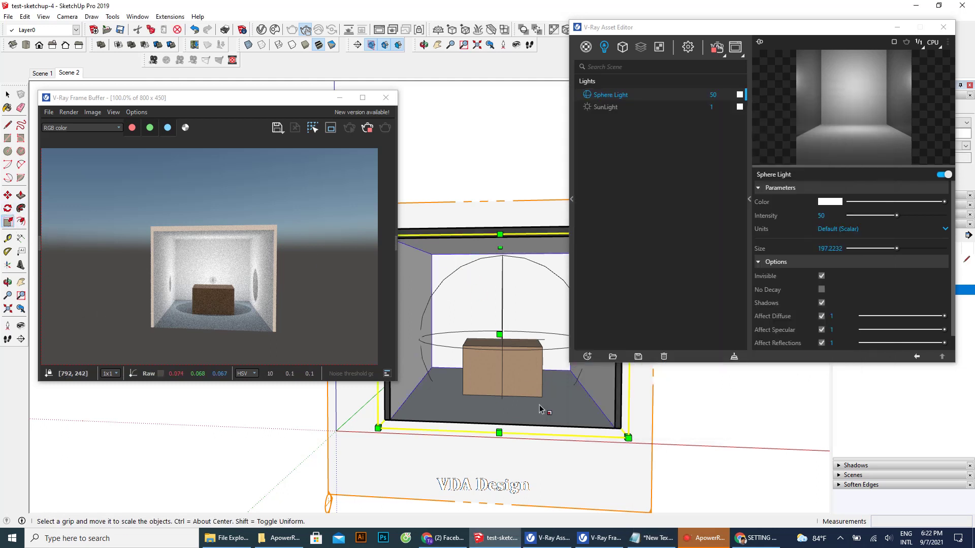
{"action": "left_click_drag", "start_coordinate": [628, 437], "coordinate": [576, 420]}
{"action": "key", "text": "ctrl+z"}
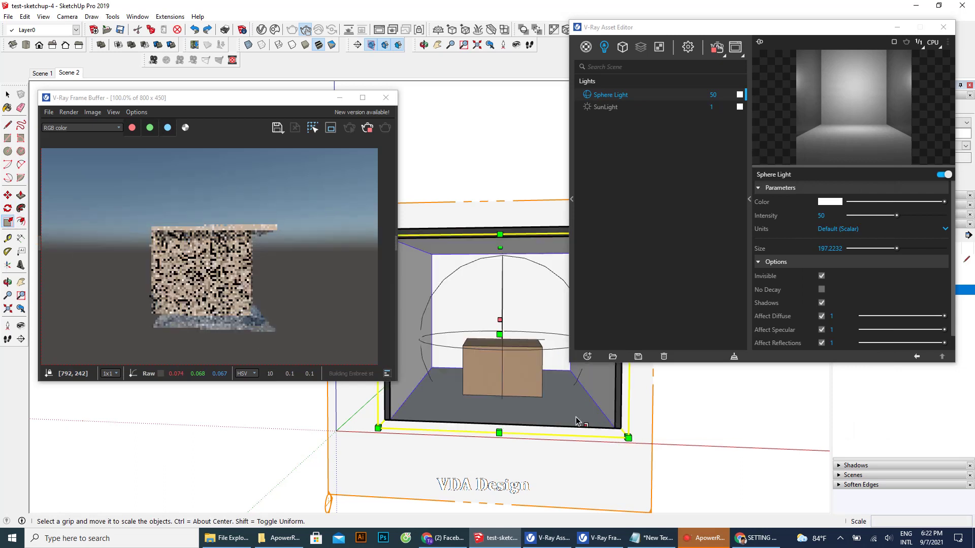
Step: Scale the sphere light down to about 0.76, then shrink it further
{"action": "left_click", "coordinate": [8, 93]}
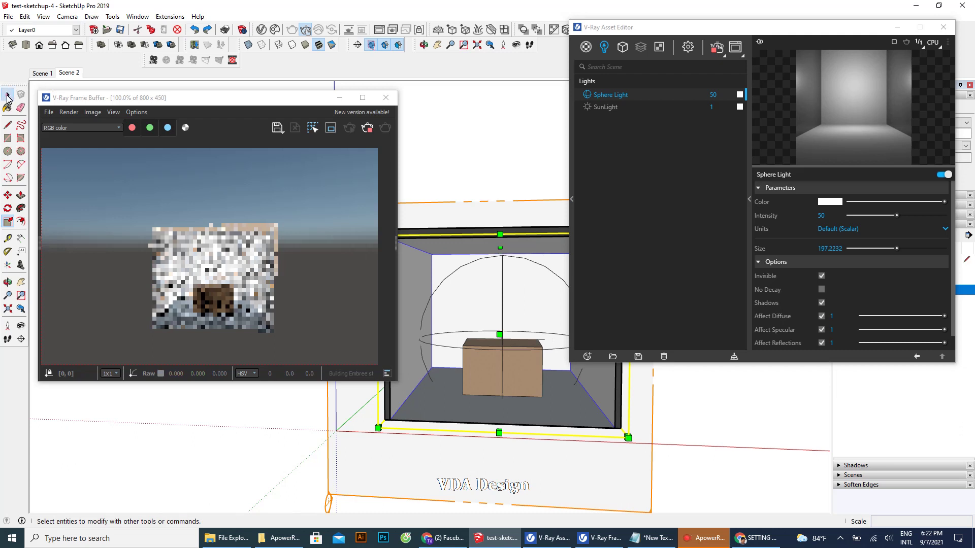
{"action": "left_click", "coordinate": [504, 308]}
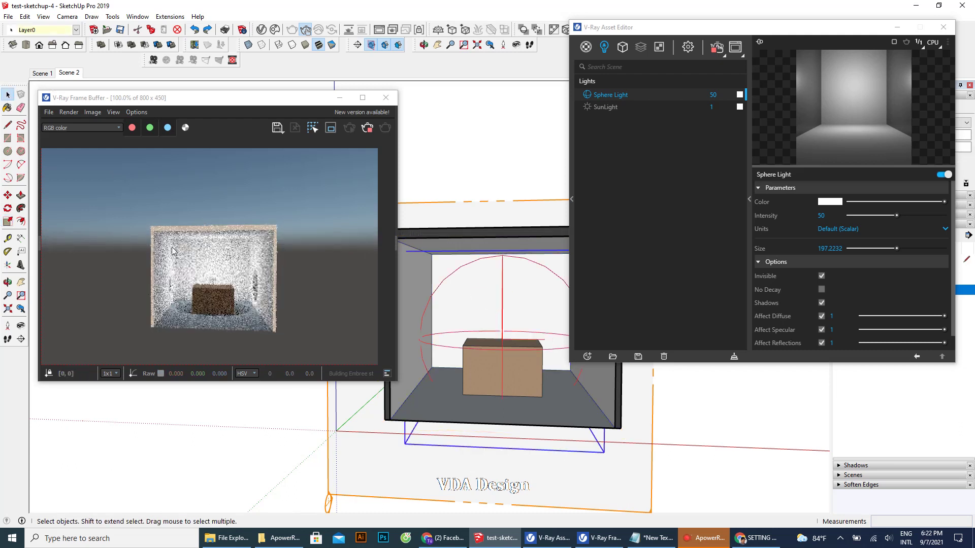
{"action": "key", "text": "s"}
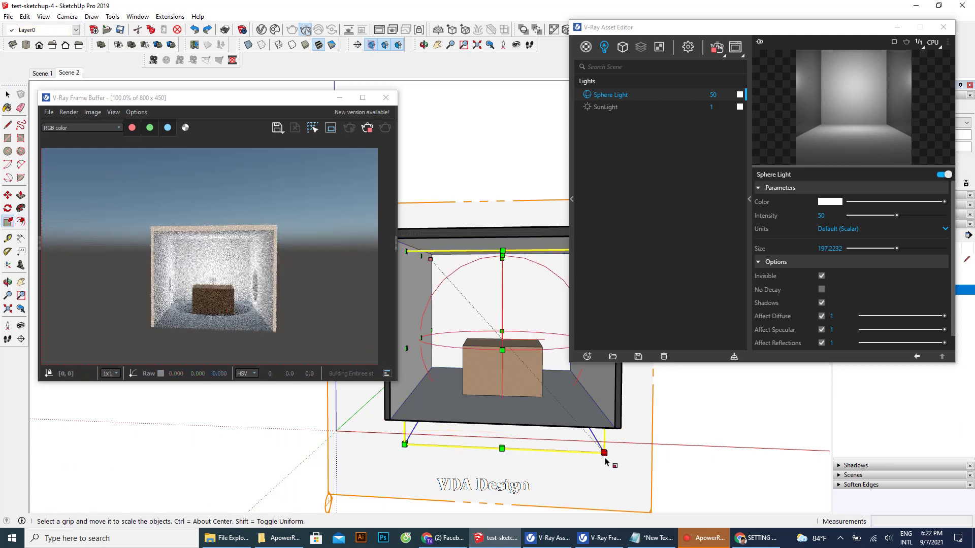
{"action": "left_click_drag", "start_coordinate": [604, 452], "coordinate": [500, 338]}
{"action": "mouse_move", "coordinate": [496, 348]}
{"action": "middle_mouse_down"}
{"action": "mouse_move", "coordinate": [496, 404]}
{"action": "mouse_move", "coordinate": [496, 396]}
{"action": "middle_mouse_up"}
Step: Move the shrunken sphere light up so it floats above the box
{"action": "left_click", "coordinate": [8, 195]}
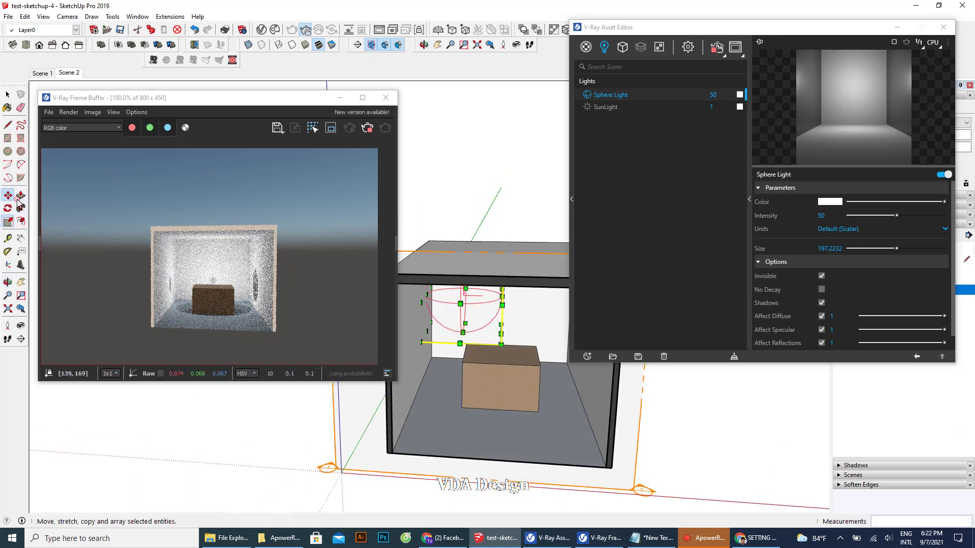
{"action": "left_click", "coordinate": [468, 308]}
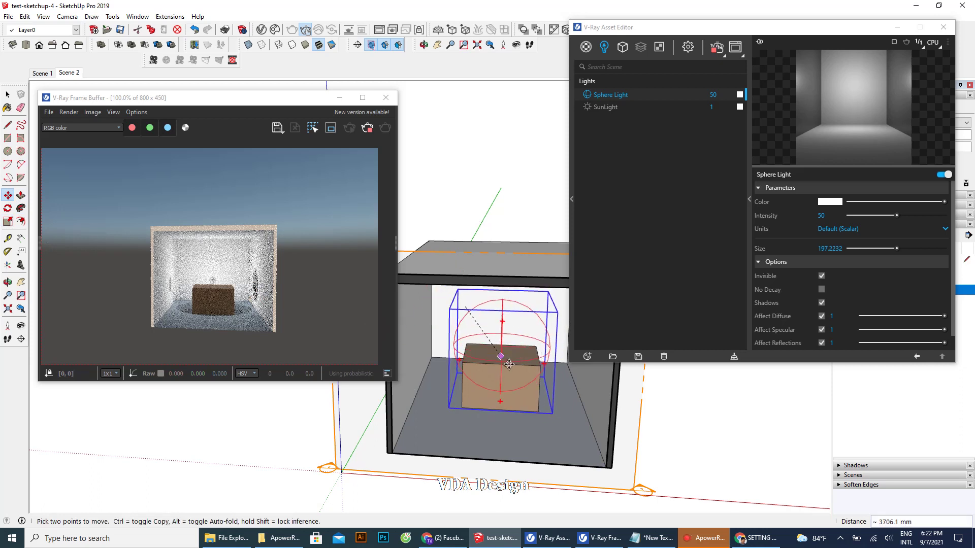
{"action": "left_click", "coordinate": [509, 361]}
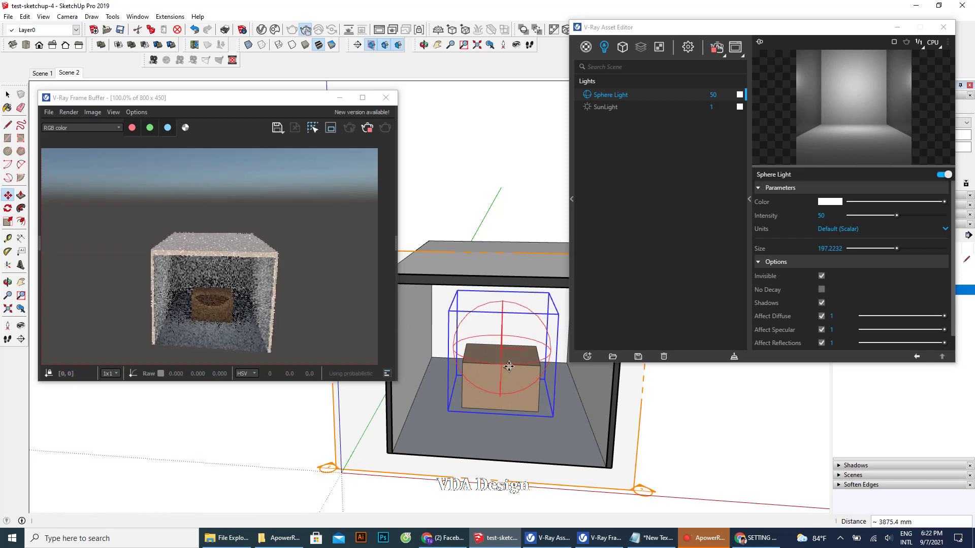
{"action": "key", "text": "o"}
{"action": "left_click_drag", "start_coordinate": [512, 338], "coordinate": [515, 365]}
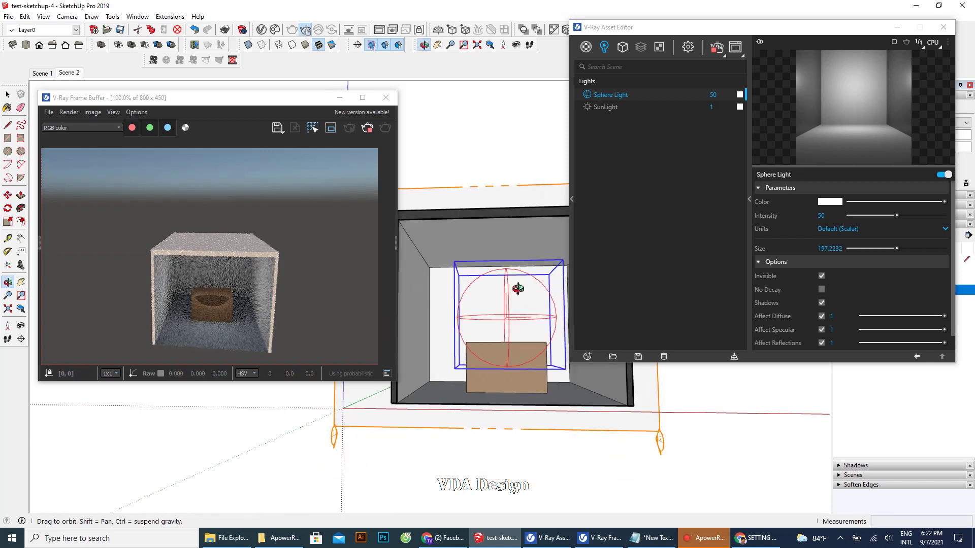
{"action": "key", "text": "m"}
{"action": "left_click", "coordinate": [515, 373]}
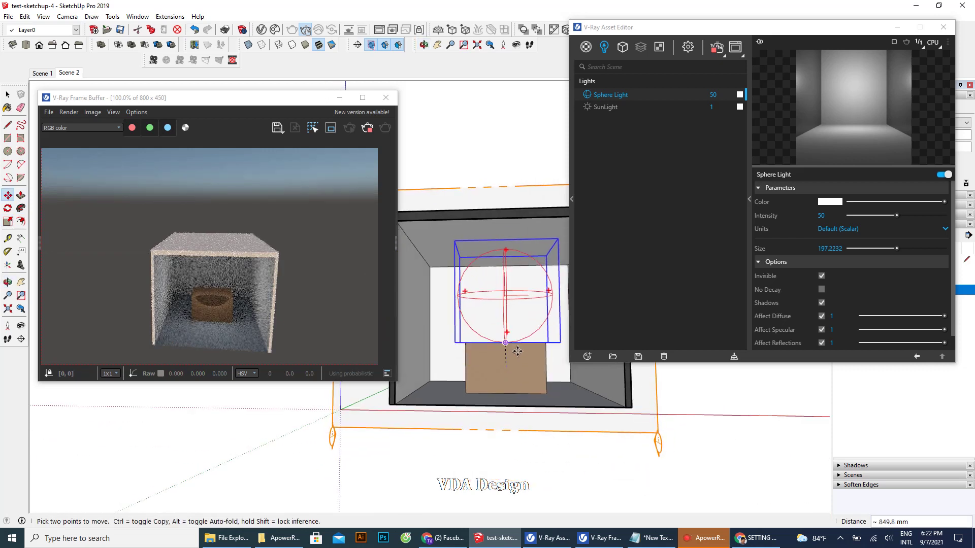
{"action": "left_click", "coordinate": [514, 346]}
{"action": "middle_click_drag", "start_coordinate": [510, 354], "coordinate": [503, 427]}
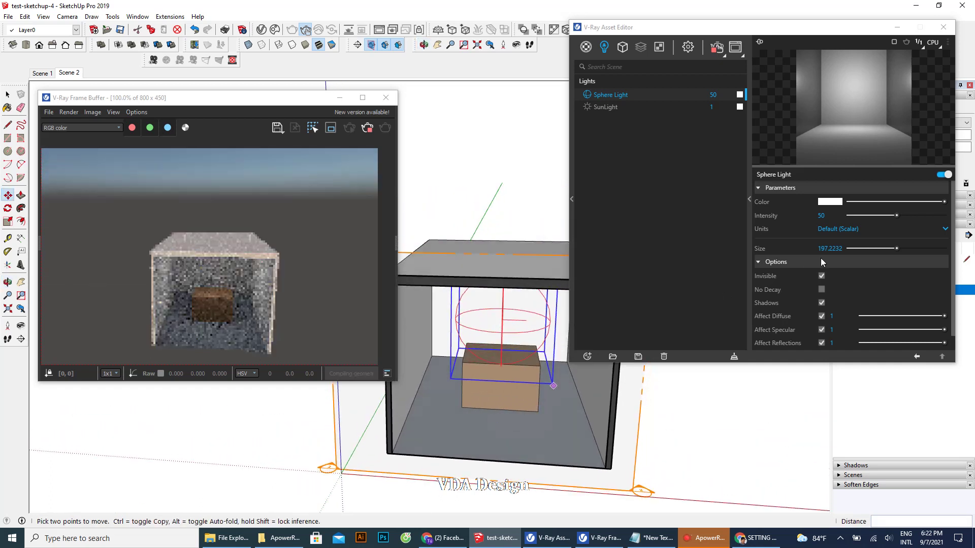
Step: Set the Sphere Light intensity to 200, then settle on 100
{"action": "left_click", "coordinate": [821, 215]}
{"action": "mouse_move", "coordinate": [798, 220]}
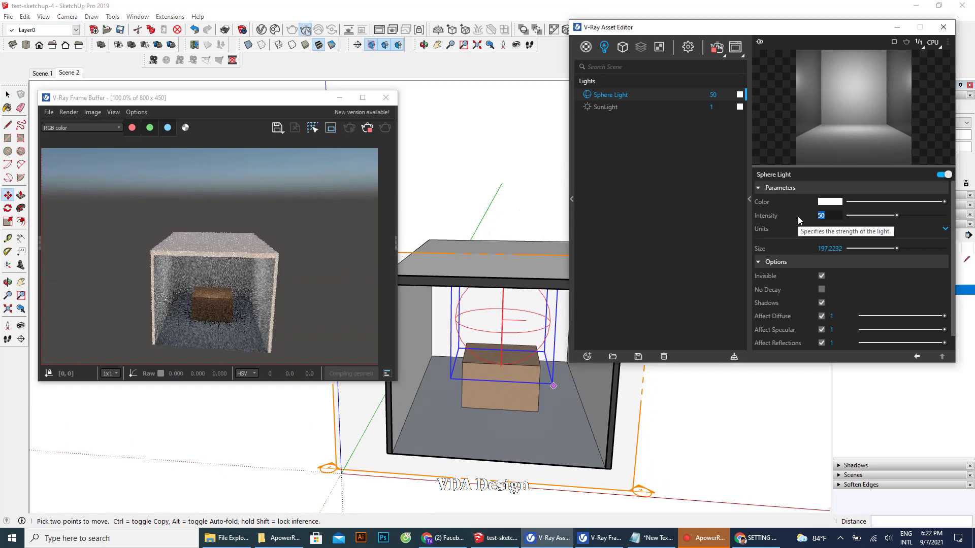
{"action": "type", "text": "200"}
{"action": "key", "text": "Return"}
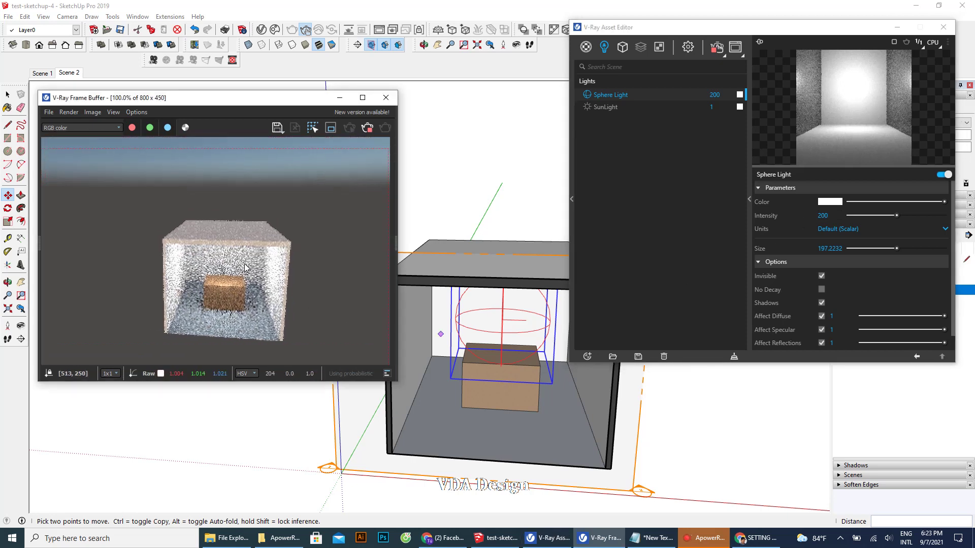
{"action": "scroll", "coordinate": [508, 366], "scroll_direction": "up", "scroll_amount": 2}
{"action": "mouse_move", "coordinate": [509, 363]}
{"action": "middle_mouse_down"}
{"action": "mouse_move", "coordinate": [525, 328]}
{"action": "mouse_move", "coordinate": [518, 337]}
{"action": "middle_mouse_up"}
{"action": "key", "text": "m"}
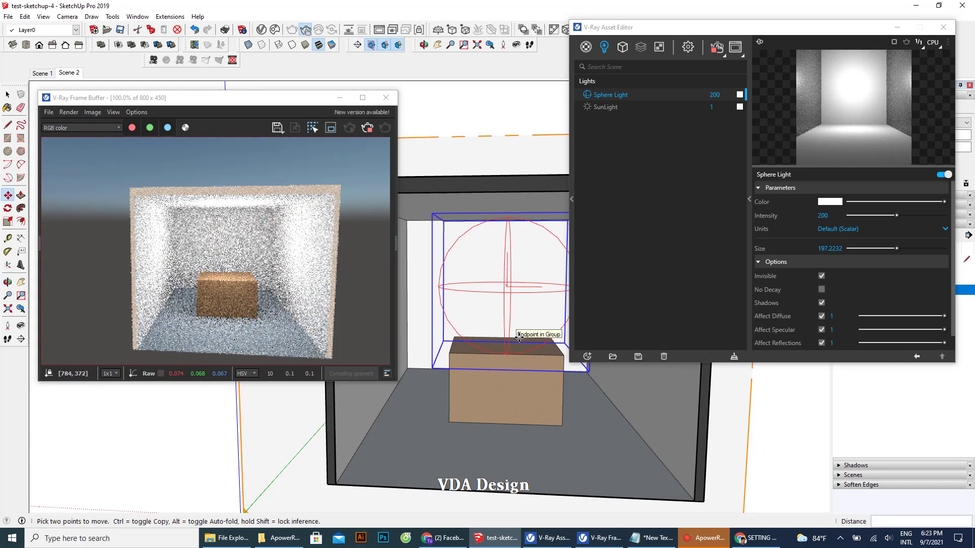
{"action": "double_click", "coordinate": [835, 216]}
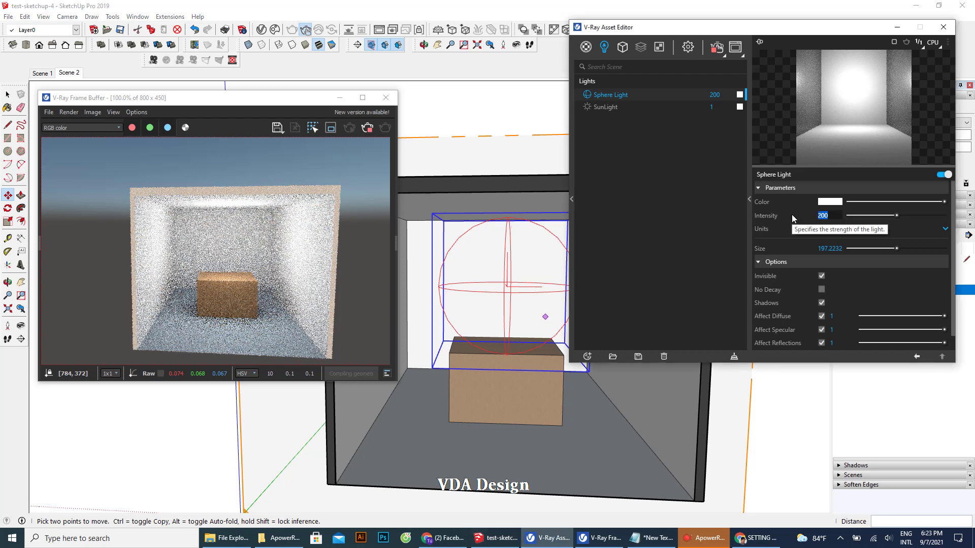
{"action": "type", "text": "100"}
{"action": "key", "text": "Return"}
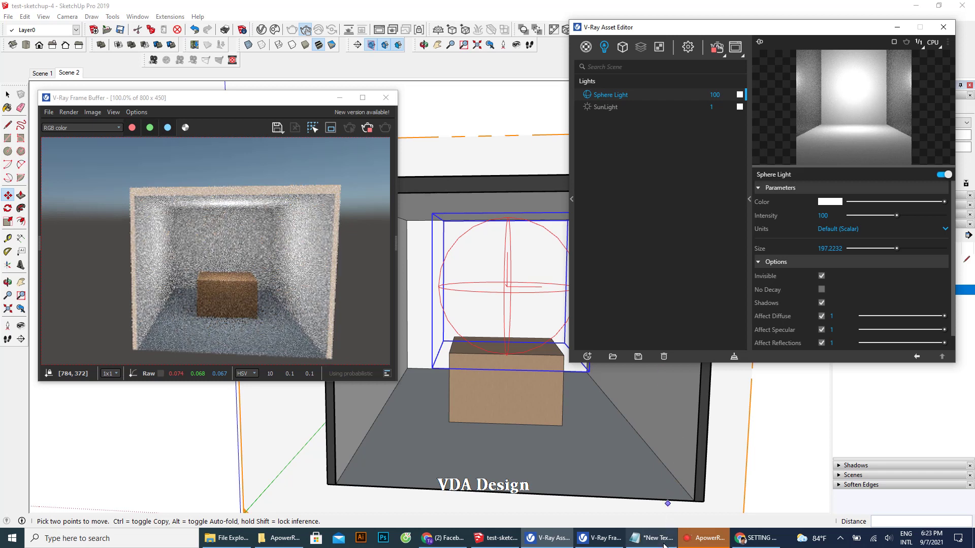
Step: Reduce the Sphere Light's Size to 16.8, leaving the room render nearly dark
{"action": "scroll", "coordinate": [809, 304], "scroll_direction": "down", "scroll_amount": 1}
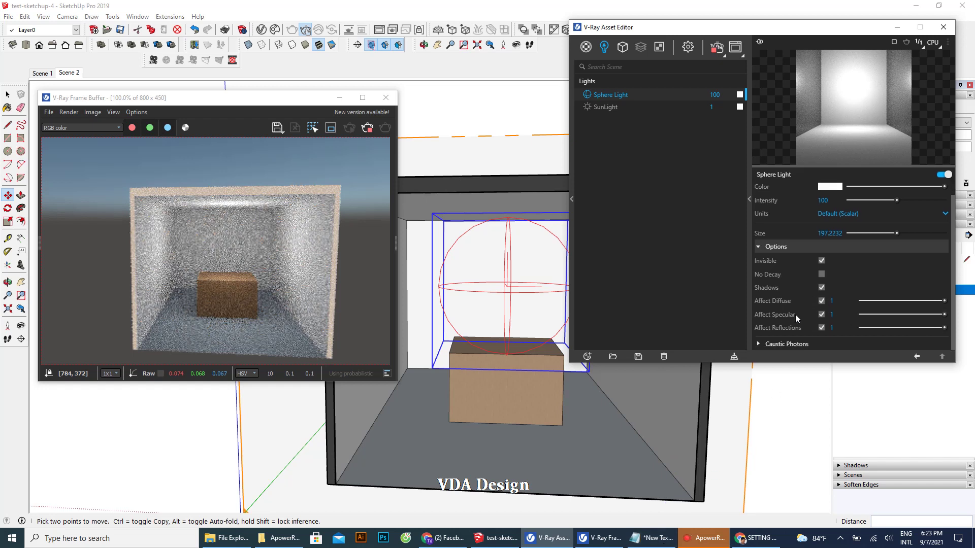
{"action": "scroll", "coordinate": [795, 314], "scroll_direction": "up", "scroll_amount": 1}
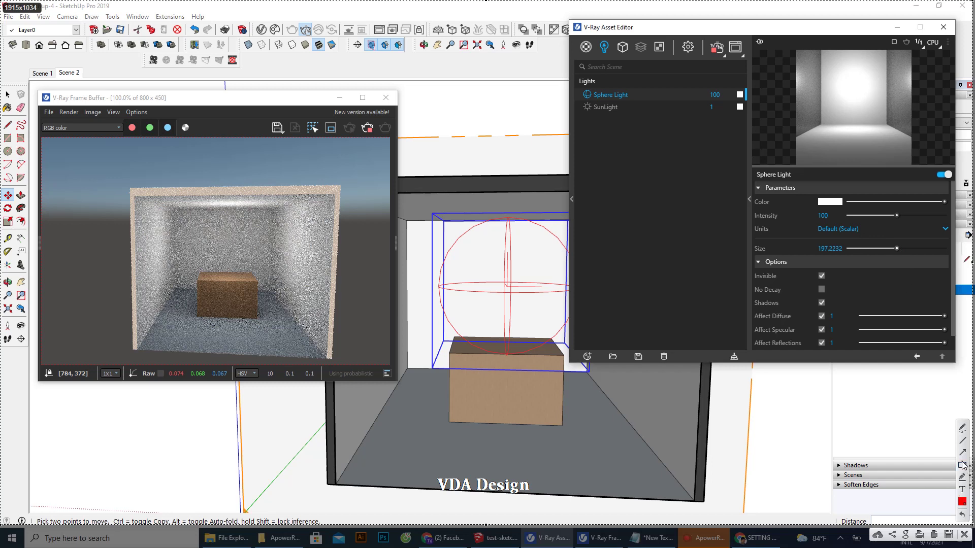
{"action": "mouse_move", "coordinate": [750, 241]}
{"action": "left_mouse_down"}
{"action": "mouse_move", "coordinate": [766, 253]}
{"action": "mouse_move", "coordinate": [902, 255]}
{"action": "left_mouse_up"}
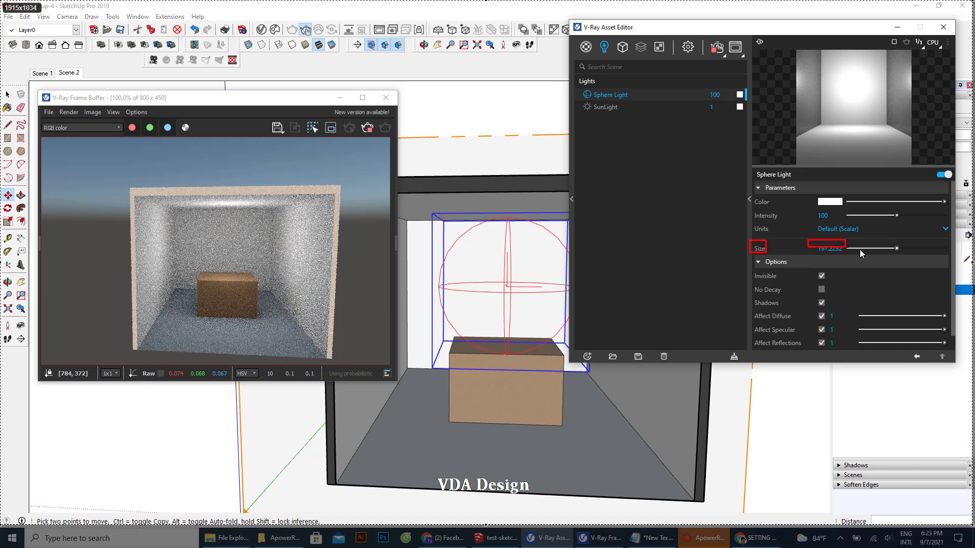
{"action": "left_click", "coordinate": [851, 295]}
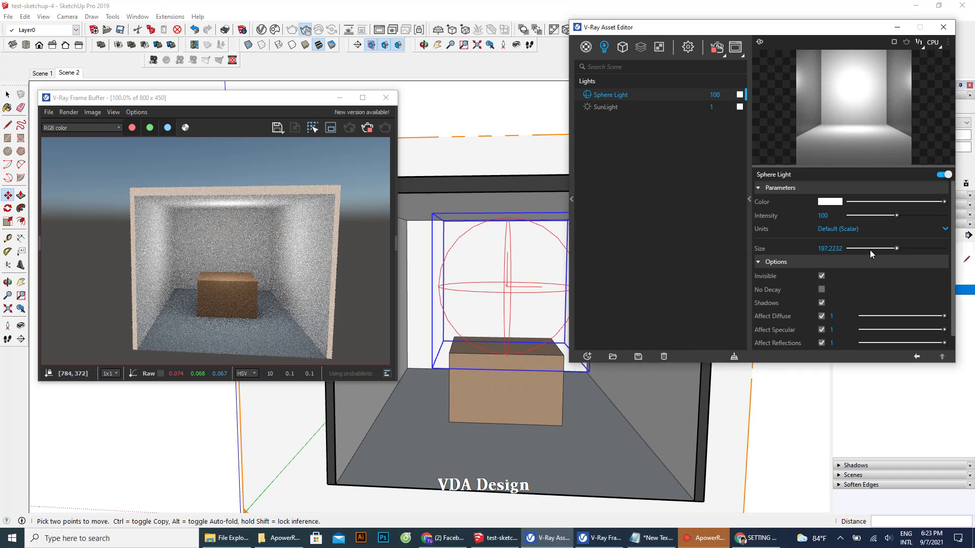
{"action": "left_click_drag", "start_coordinate": [855, 248], "coordinate": [852, 249]}
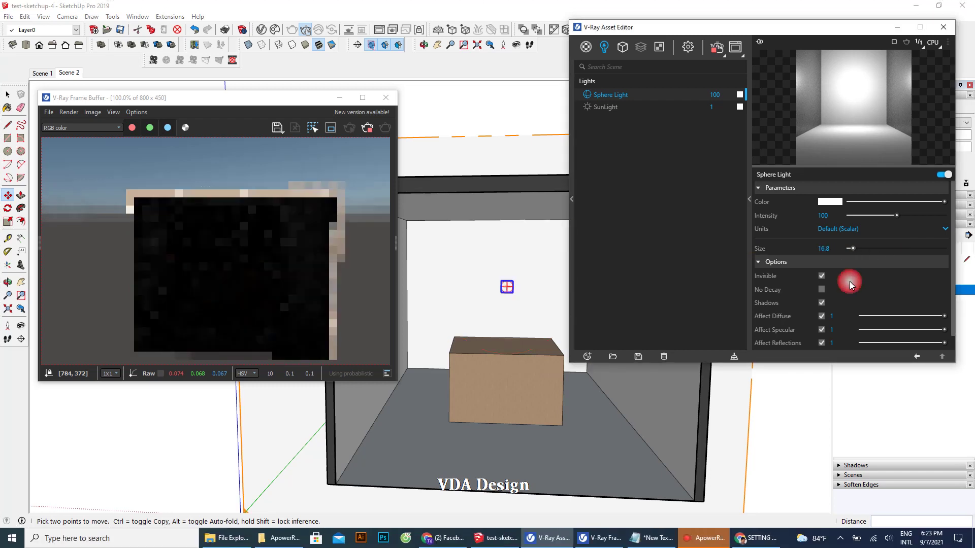
Step: Add a new Notepad line noting that Size enlarges or shrinks the light's glowing area
{"action": "left_click", "coordinate": [658, 540]}
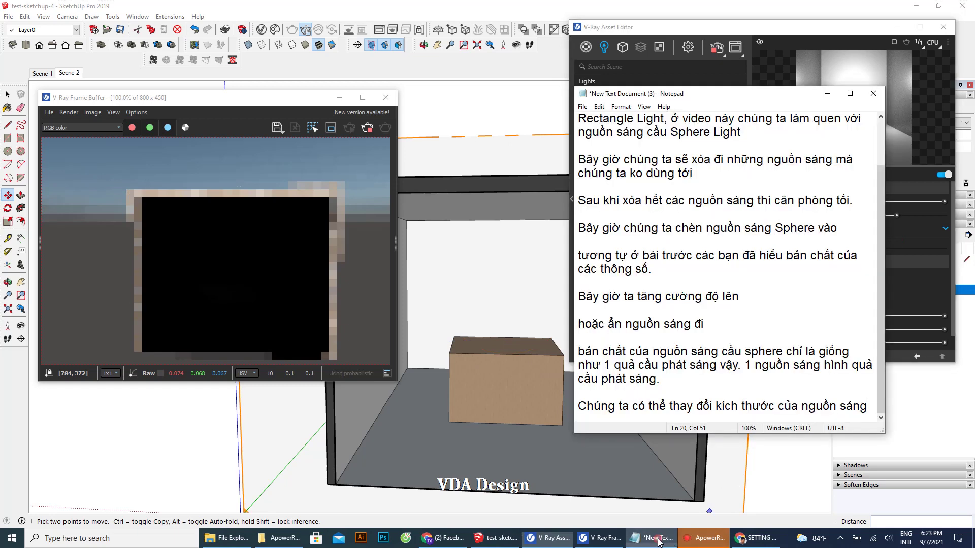
{"action": "key", "text": "Return"}
{"action": "key", "text": "Return"}
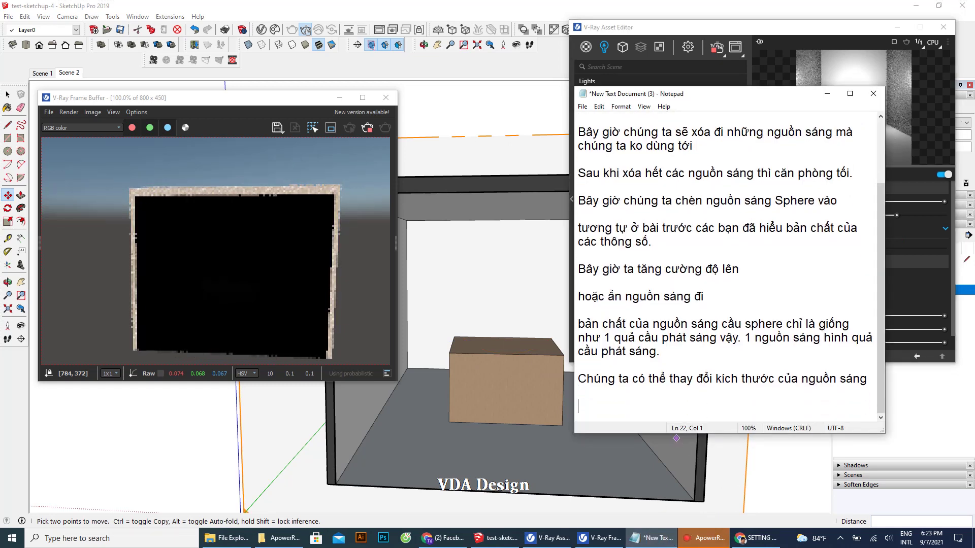
{"action": "type", "text": "ởpha"}
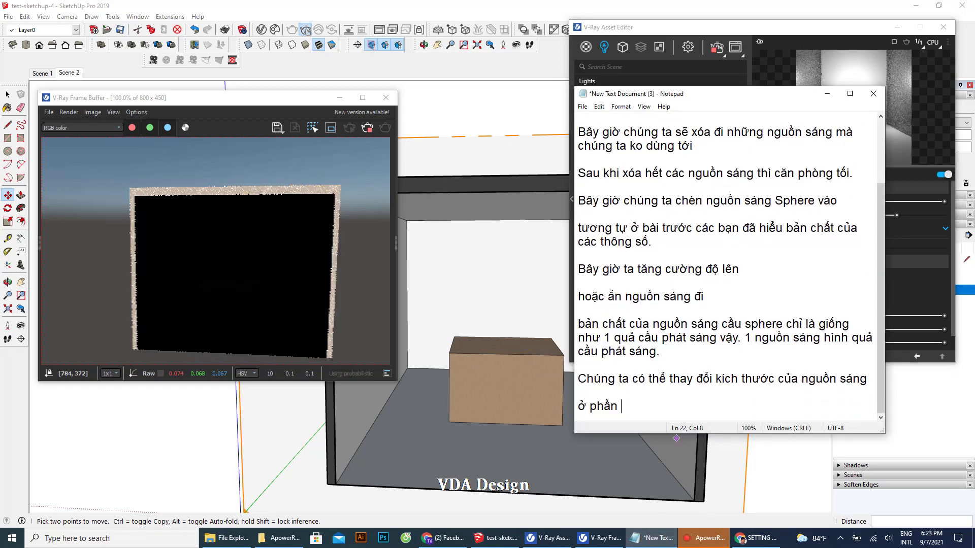
{"action": "type", "text": "Size, các bạ"}
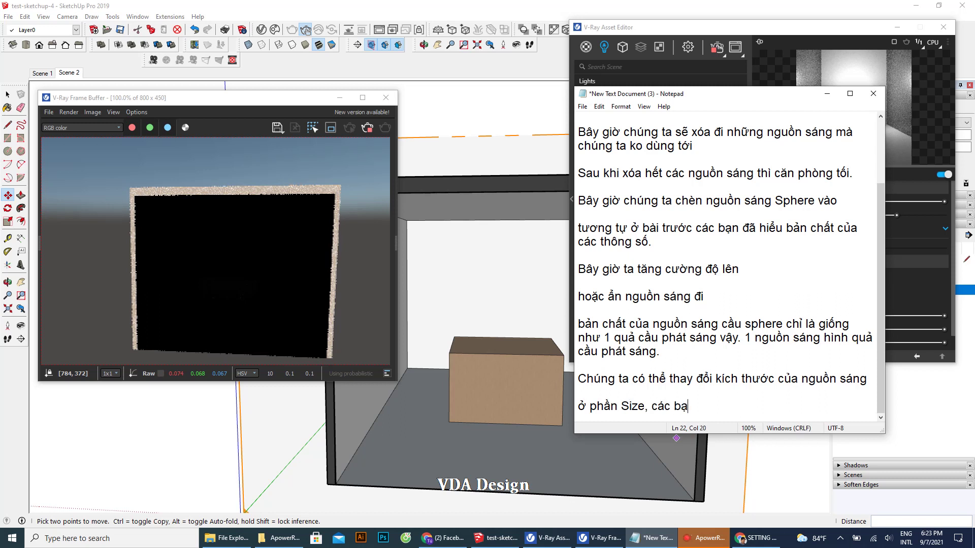
{"action": "type", "text": "n có thể tăng gia"}
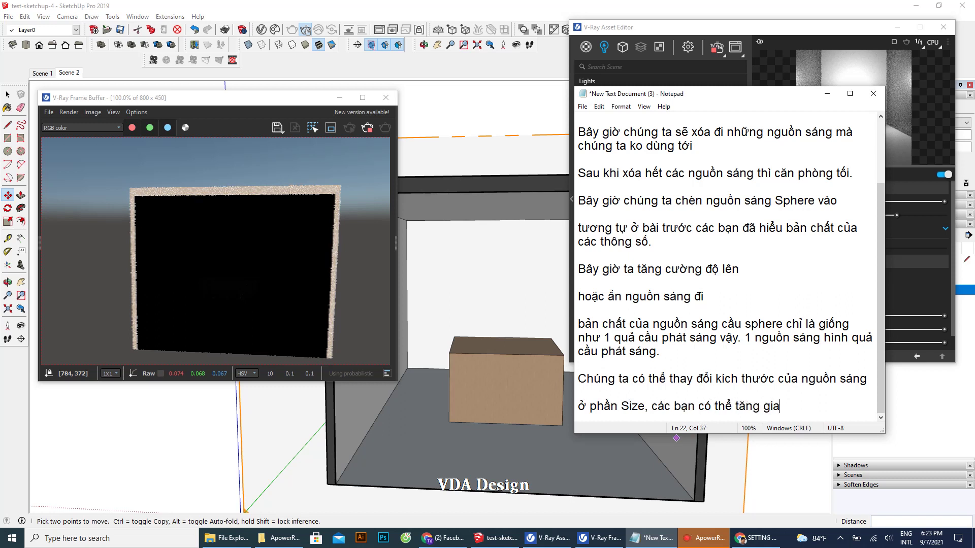
{"action": "key", "text": "BackSpace"}
{"action": "type", "text": "ảm vù"}
{"action": "type", "text": "ng phát"}
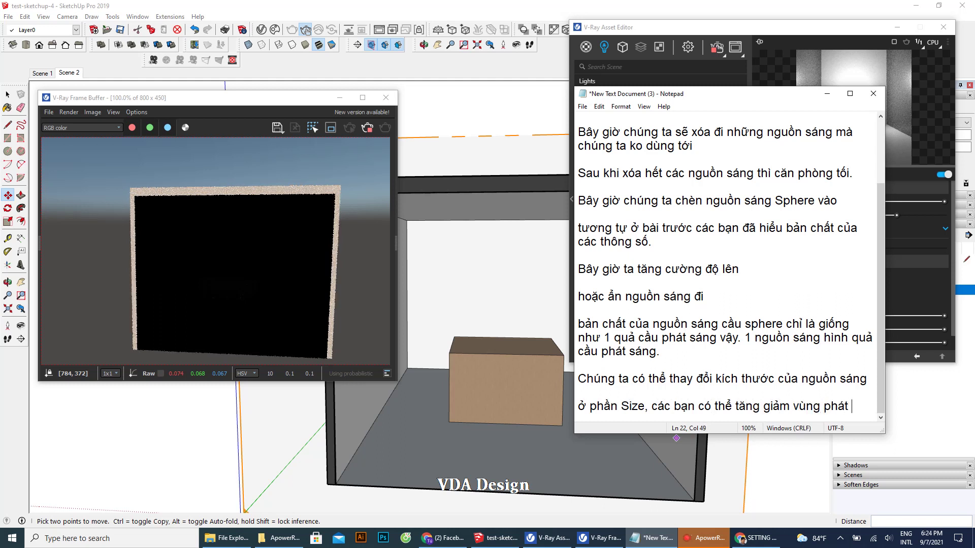
{"action": "type", "text": " sáng của nó,"}
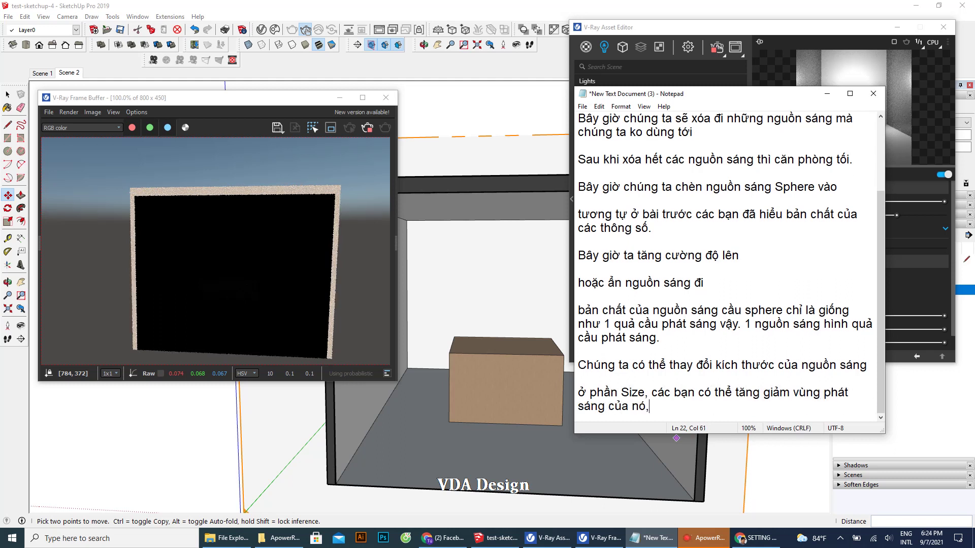
{"action": "type", "text": " càng tăn"}
{"action": "type", "text": "g lên vung"}
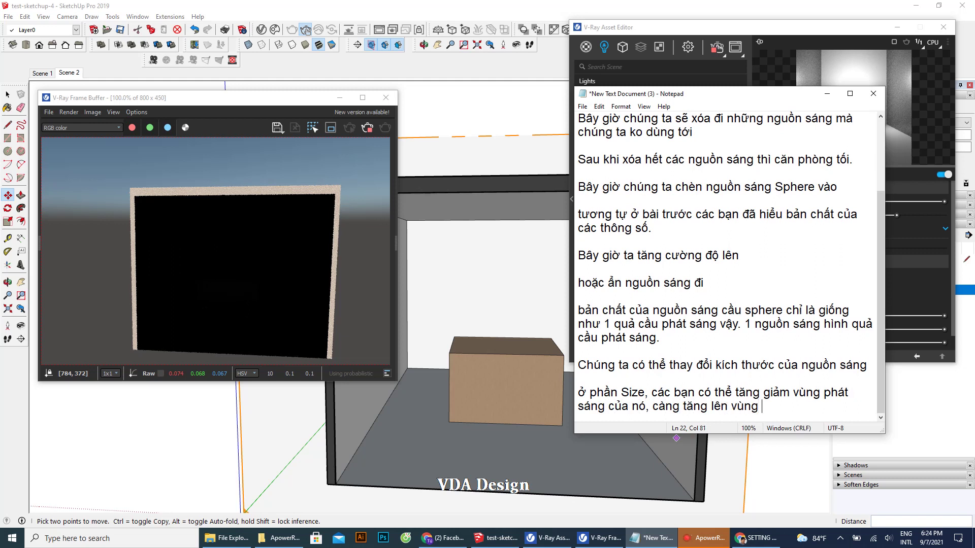
{"action": "type", "text": "phát sáng ca"}
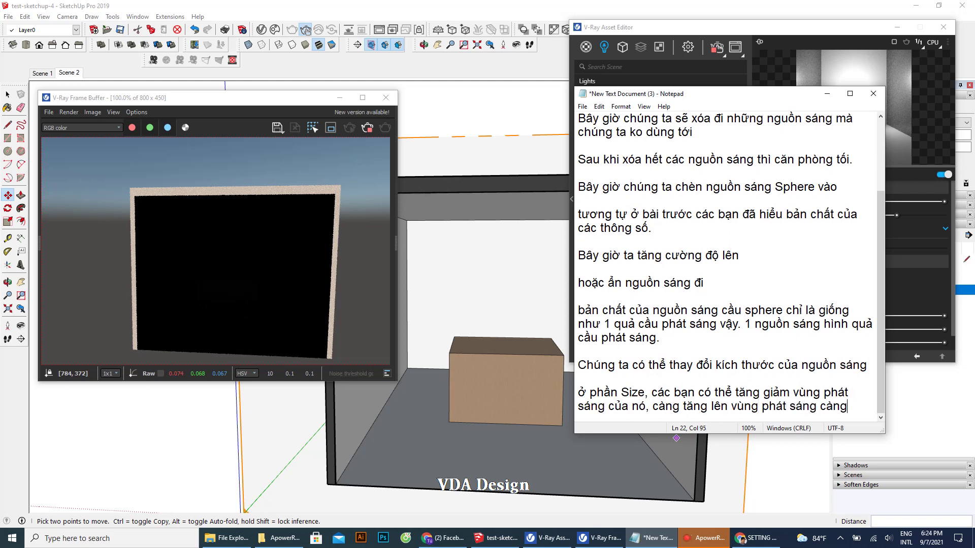
{"action": "type", "text": "n"}
Step: Hide Notepad and raise the Sphere Light's Size to 394.4 for a brighter room
{"action": "left_click", "coordinate": [827, 93]}
{"action": "left_click_drag", "start_coordinate": [849, 248], "coordinate": [948, 251]}
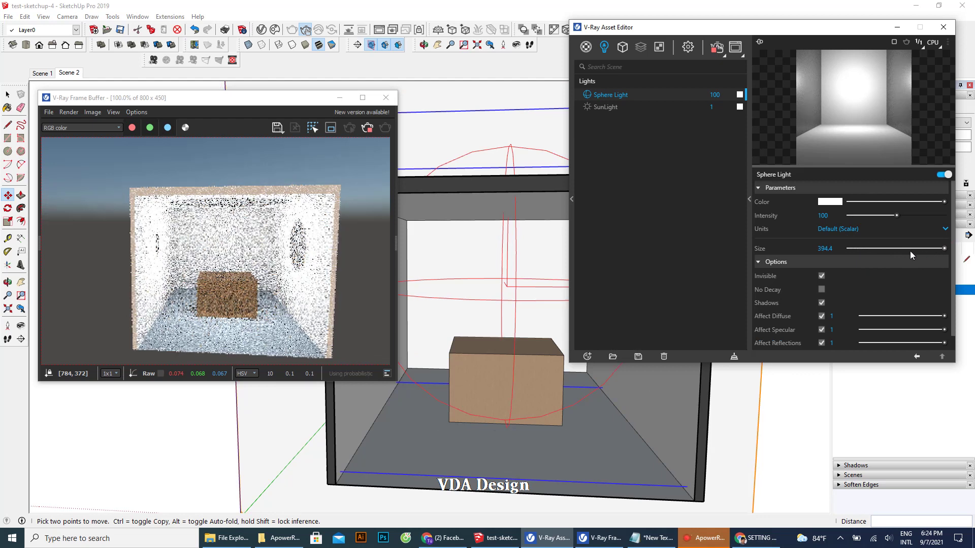
{"action": "scroll", "coordinate": [867, 293], "scroll_direction": "down", "scroll_amount": 1}
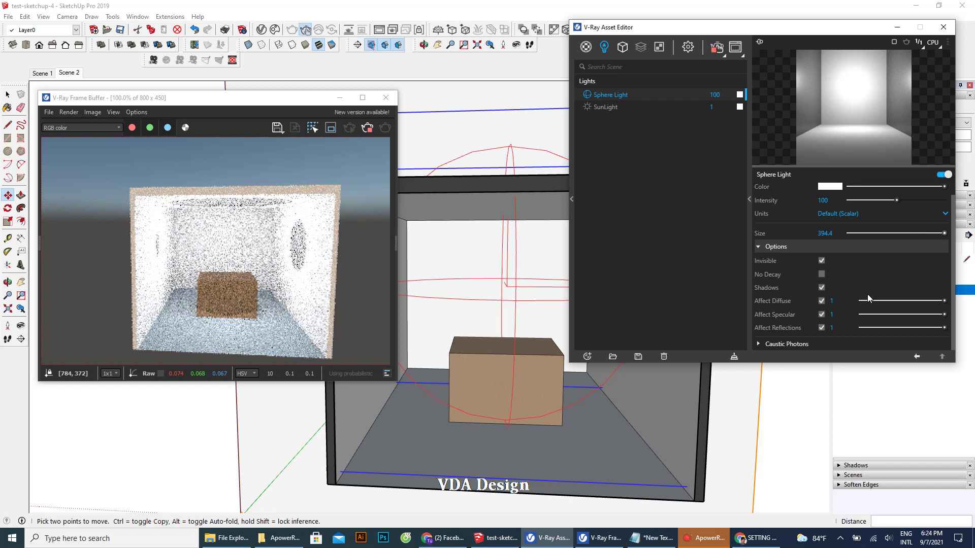
Step: Test switching off Affect Specular, Reflections and Diffuse, then re-enable them along with Shadows
{"action": "left_click", "coordinate": [822, 315]}
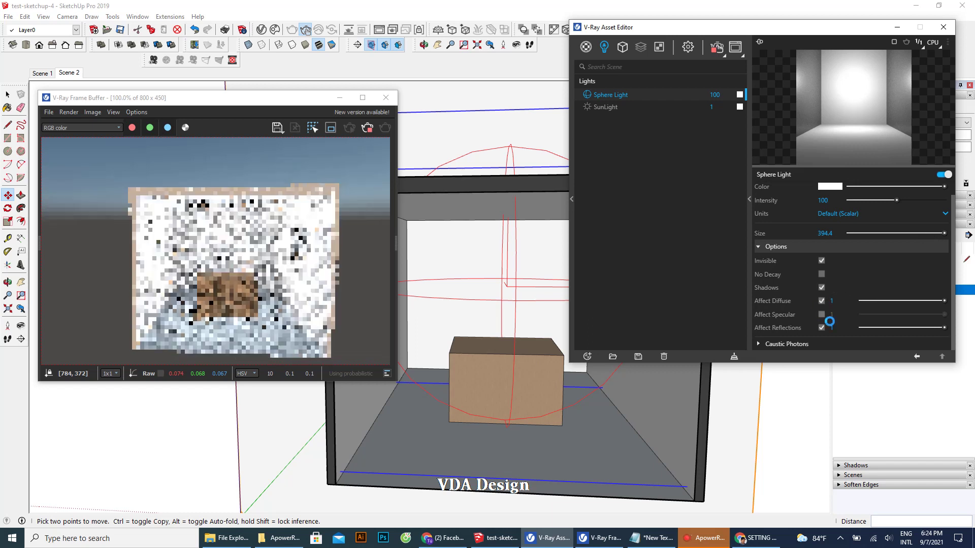
{"action": "left_click", "coordinate": [822, 328]}
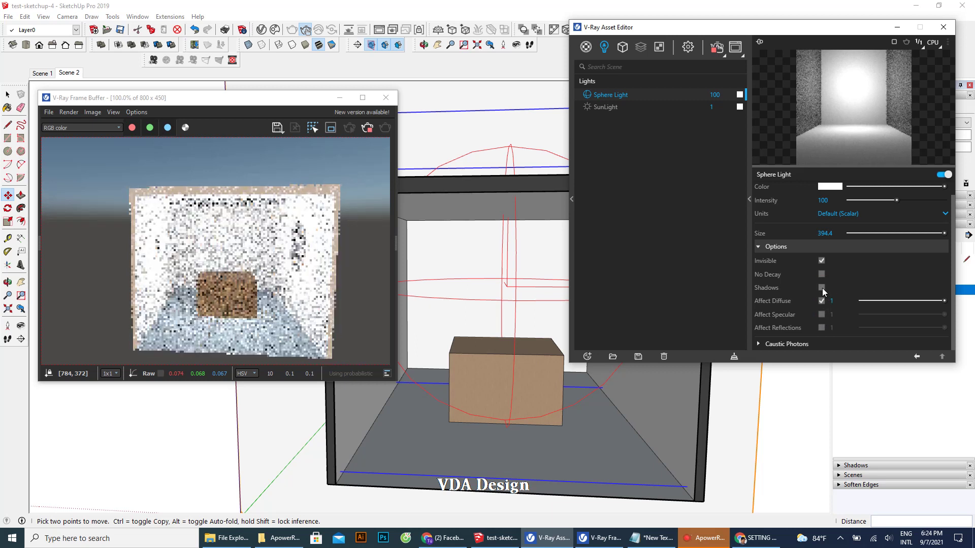
{"action": "left_click", "coordinate": [822, 301]}
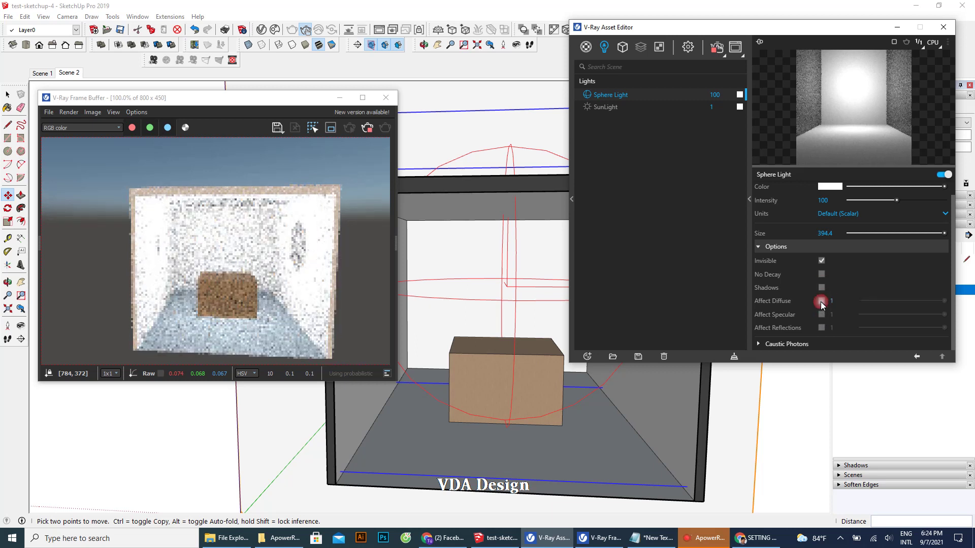
{"action": "left_click", "coordinate": [821, 301]}
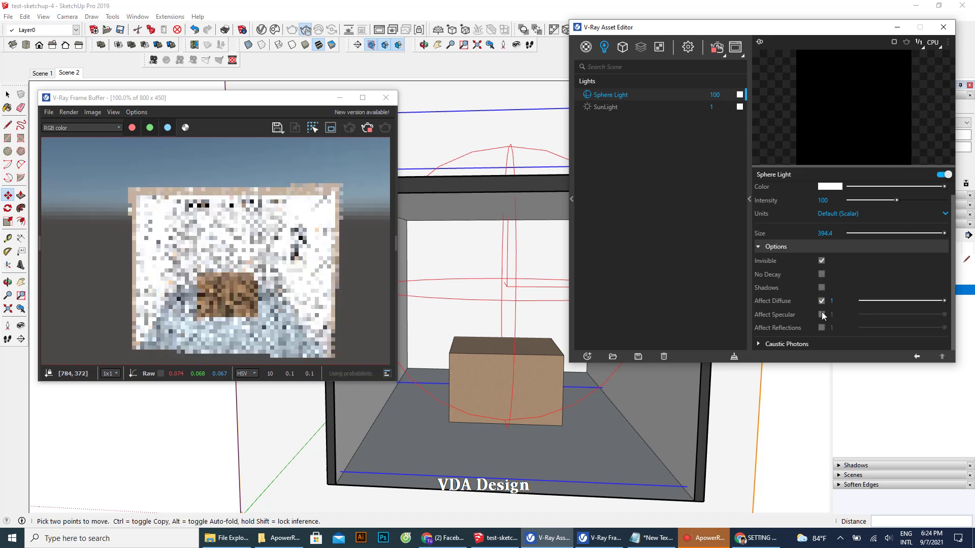
{"action": "left_click", "coordinate": [821, 315]}
{"action": "left_click", "coordinate": [821, 288]}
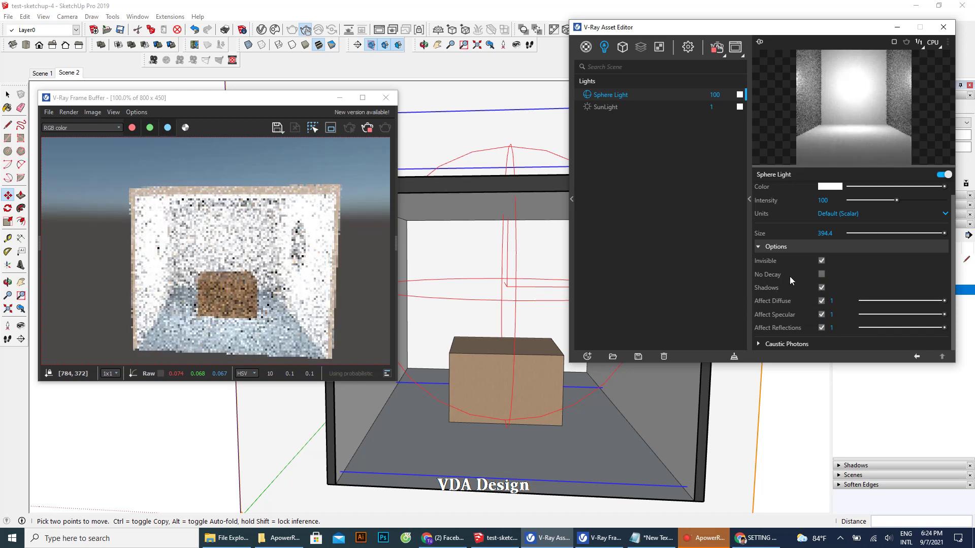
Step: Set the Sphere Light's Size to 216.5, keeping Units at Default (Scalar)
{"action": "left_click", "coordinate": [900, 233]}
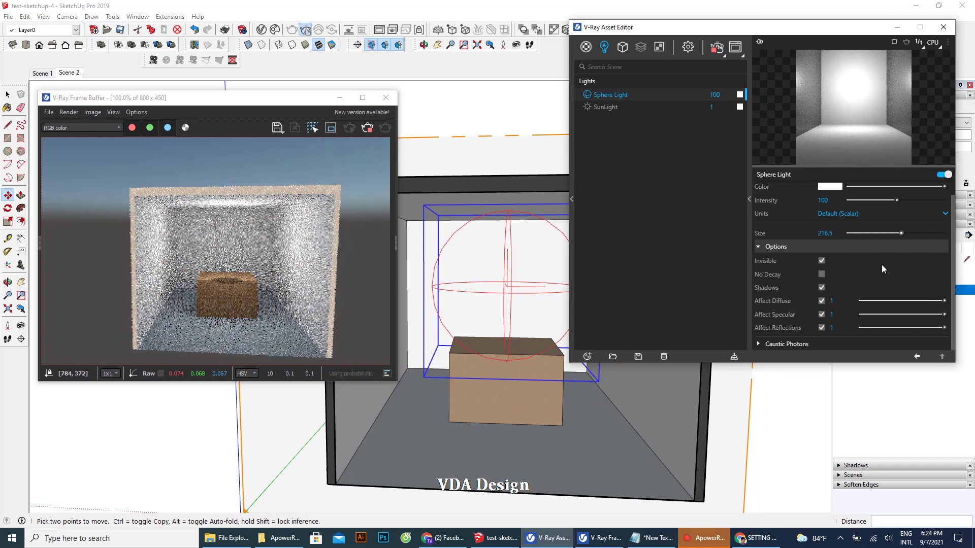
{"action": "left_click", "coordinate": [935, 215]}
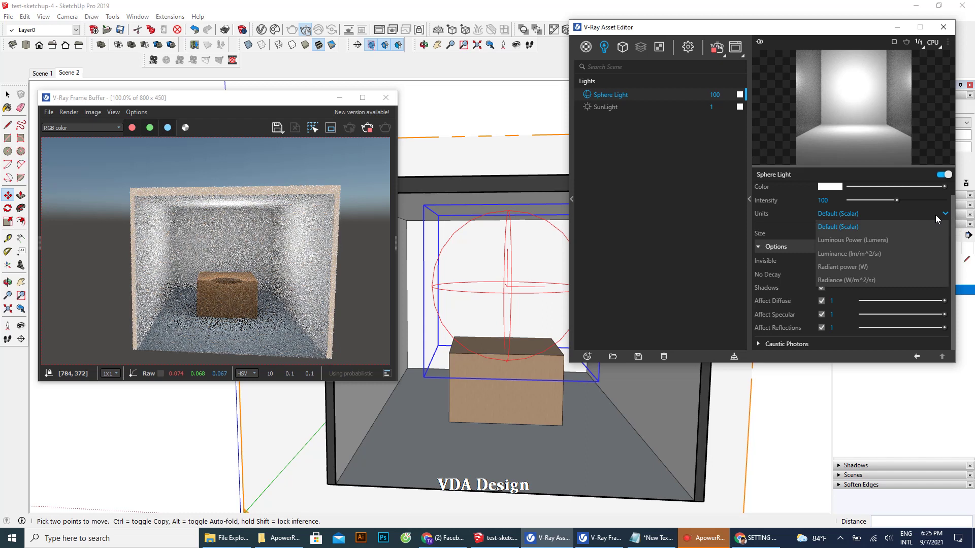
{"action": "left_click", "coordinate": [896, 222]}
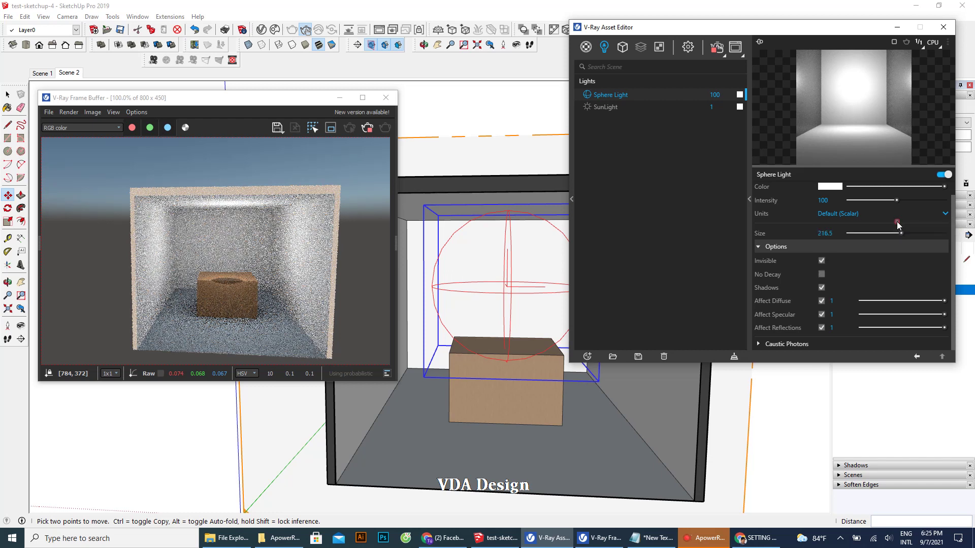
Step: Add a closing Notepad paragraph: other light sources work similarly, differing only in how they emit light
{"action": "left_click", "coordinate": [653, 538]}
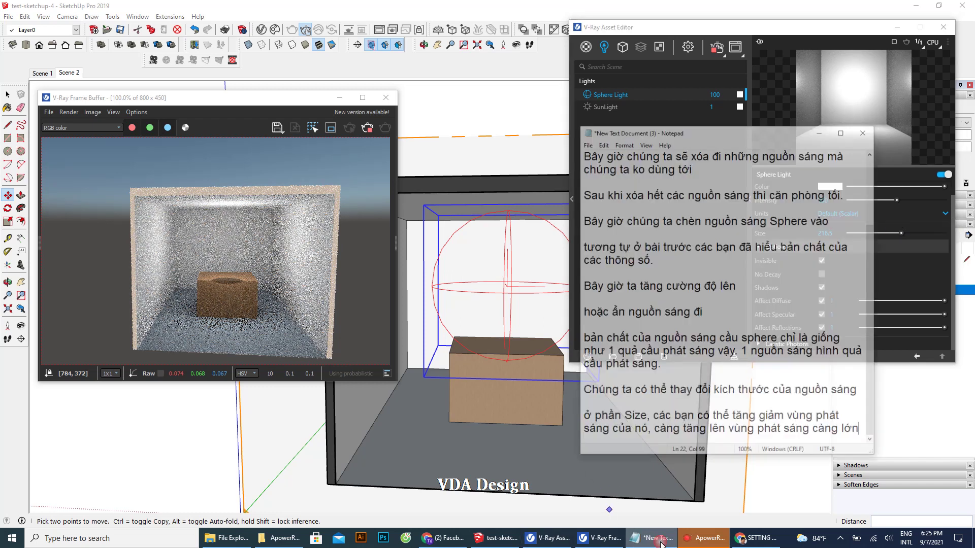
{"action": "key", "text": "Return"}
{"action": "key", "text": "Return"}
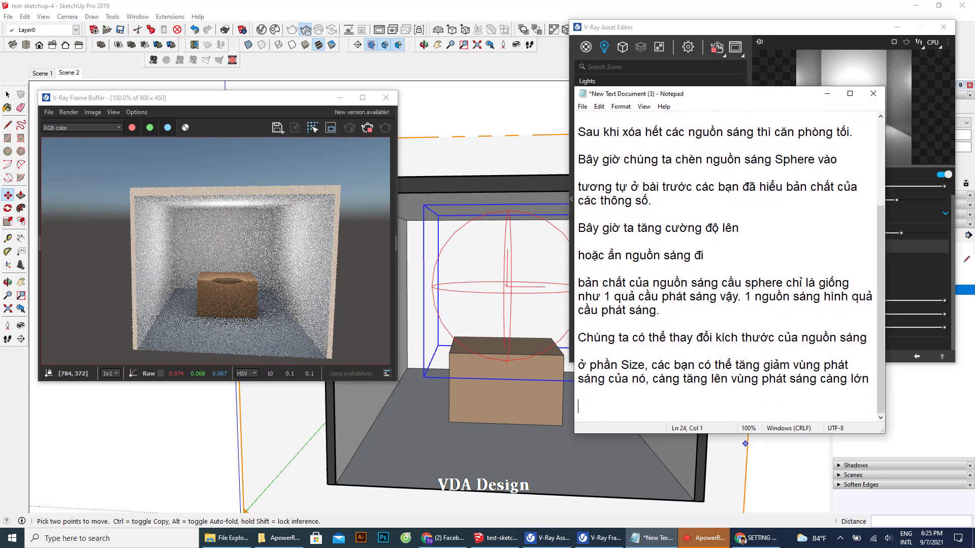
{"action": "type", "text": "Như vậ"}
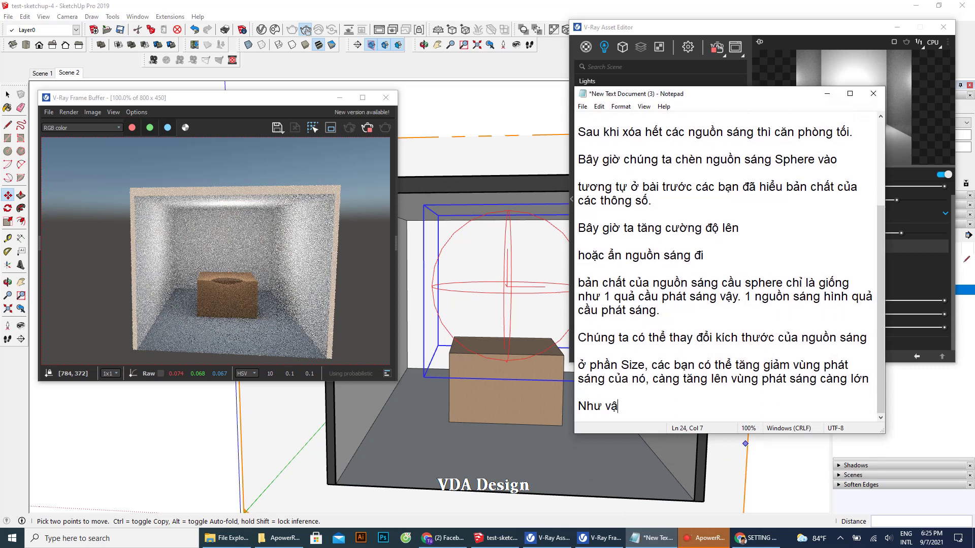
{"action": "type", "text": "y các bạn đa"}
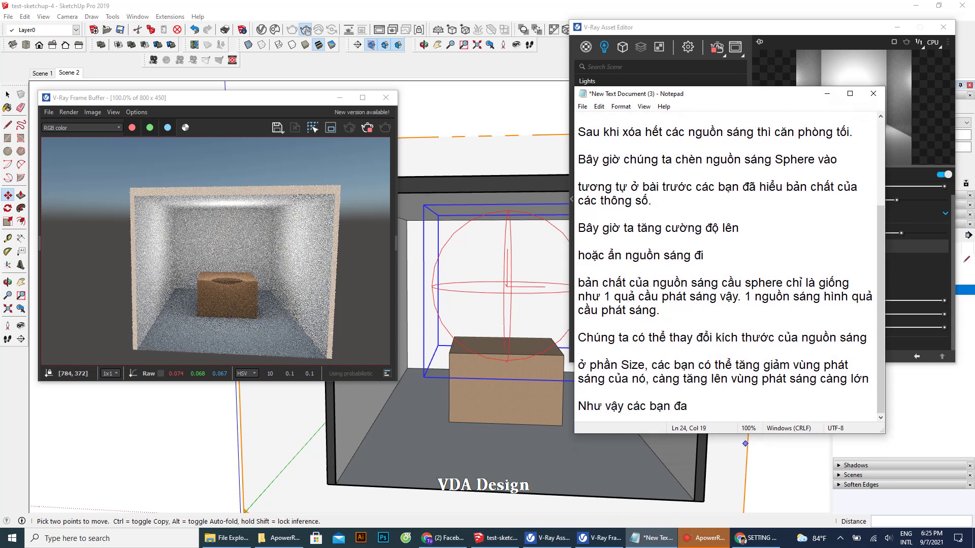
{"action": "type", "text": "x dần hie"}
{"action": "type", "text": "đươ"}
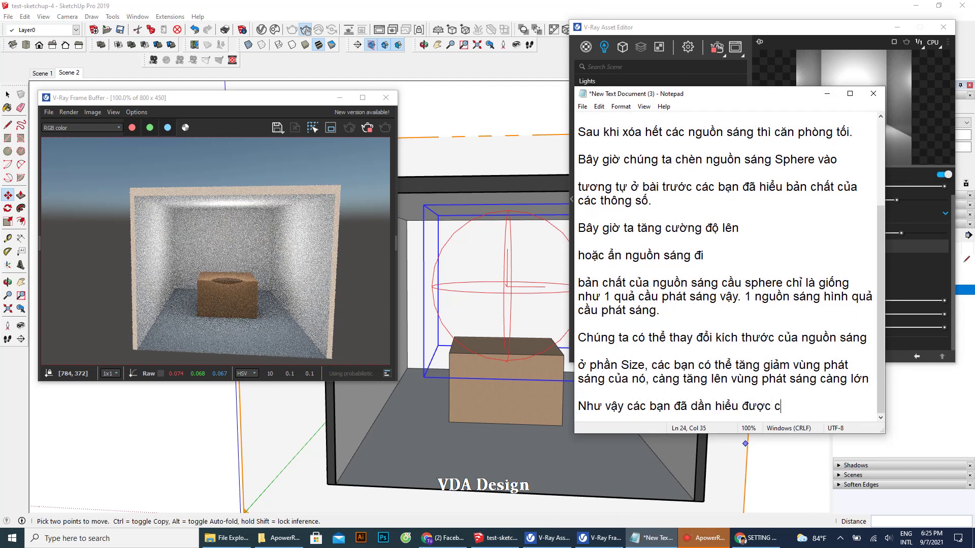
{"action": "type", "text": "guồn sáng t"}
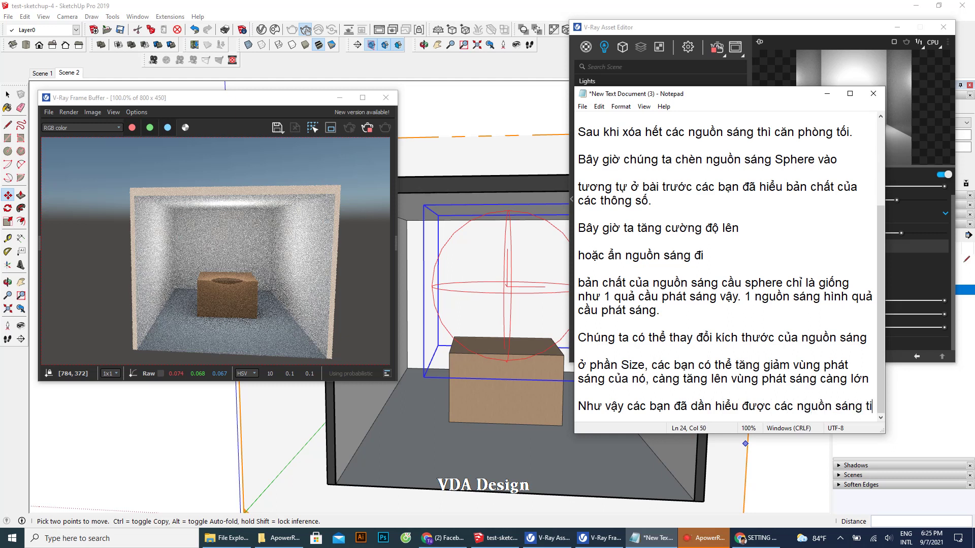
{"action": "type", "text": "ếp theo"}
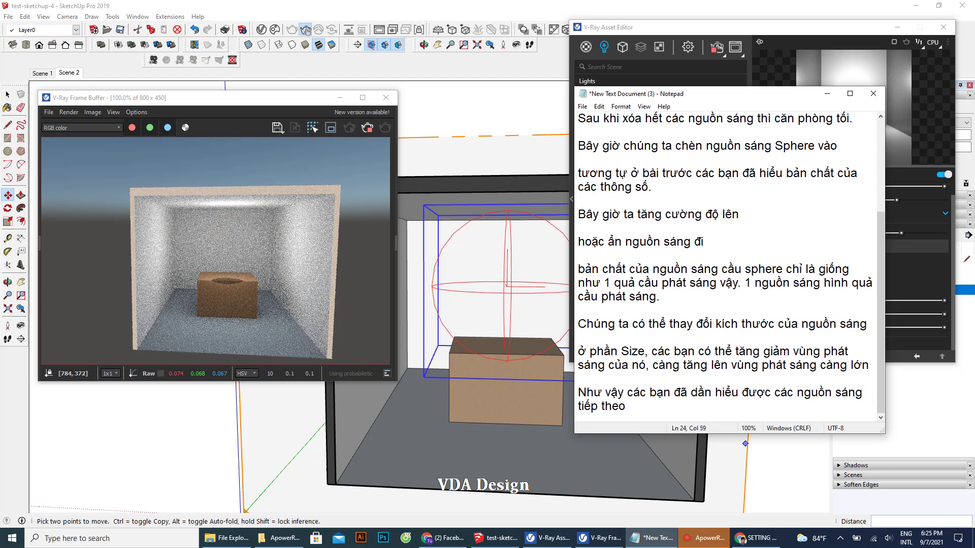
{"action": "type", "text": "sẽ tương tự."}
{"action": "type", "text": "Chỉ khác "}
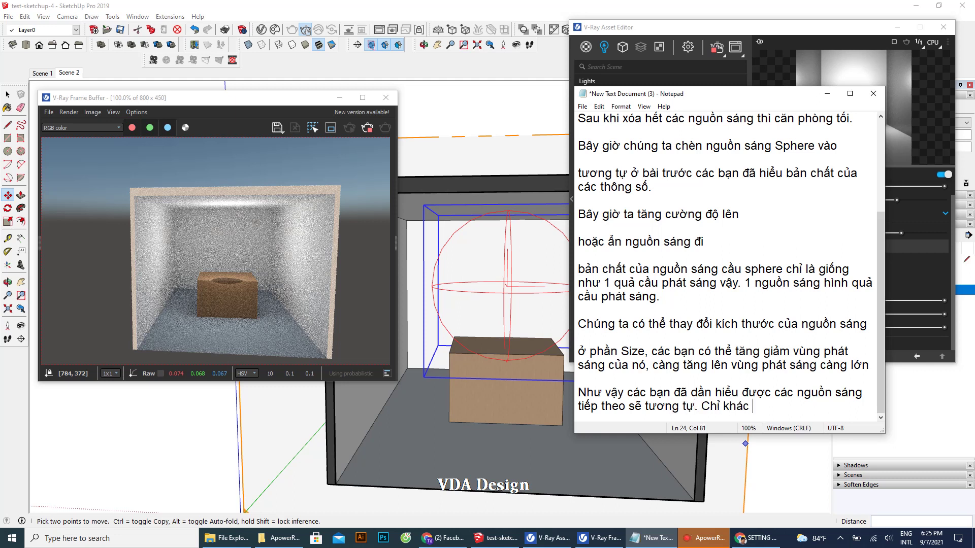
{"action": "type", "text": "ách p"}
{"action": "type", "text": "hát sáng mà thôi."}
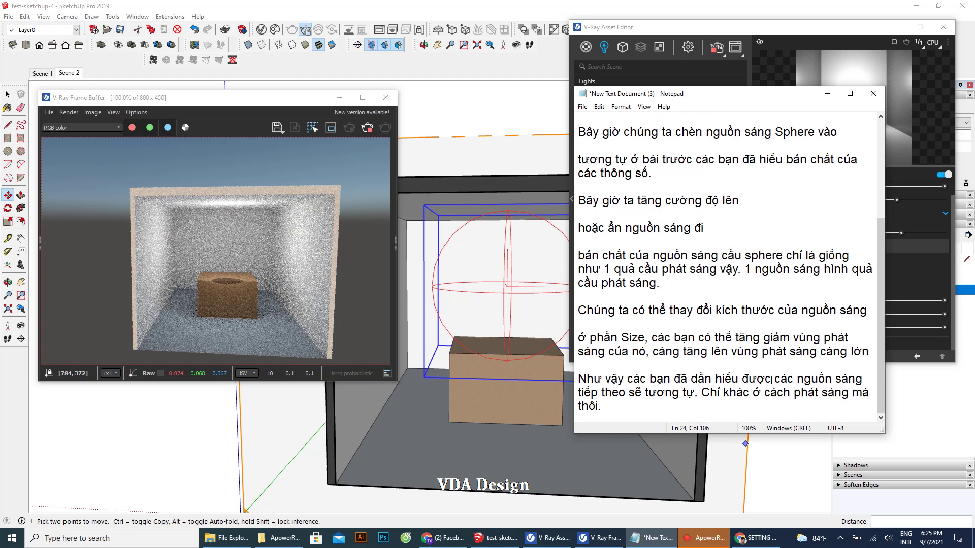
{"action": "key", "text": "Return"}
{"action": "key", "text": "Return"}
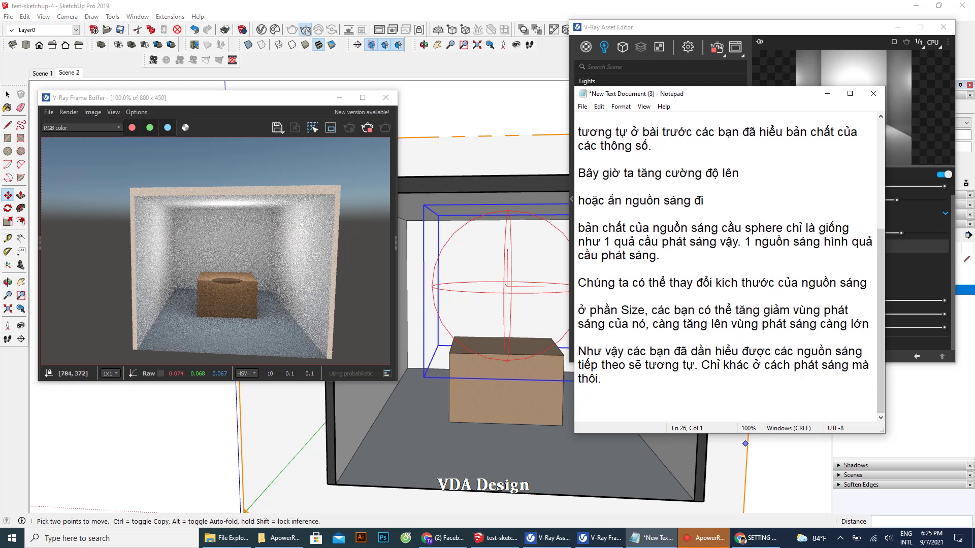
Step: Turn off the Sphere Light's shadows and raise the light higher in the room
{"action": "left_click", "coordinate": [828, 93]}
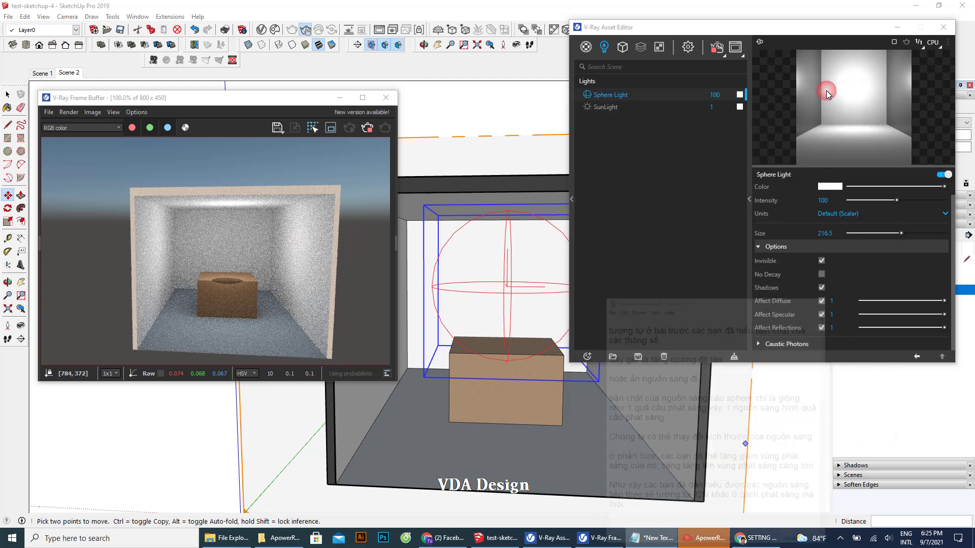
{"action": "left_click", "coordinate": [821, 288]}
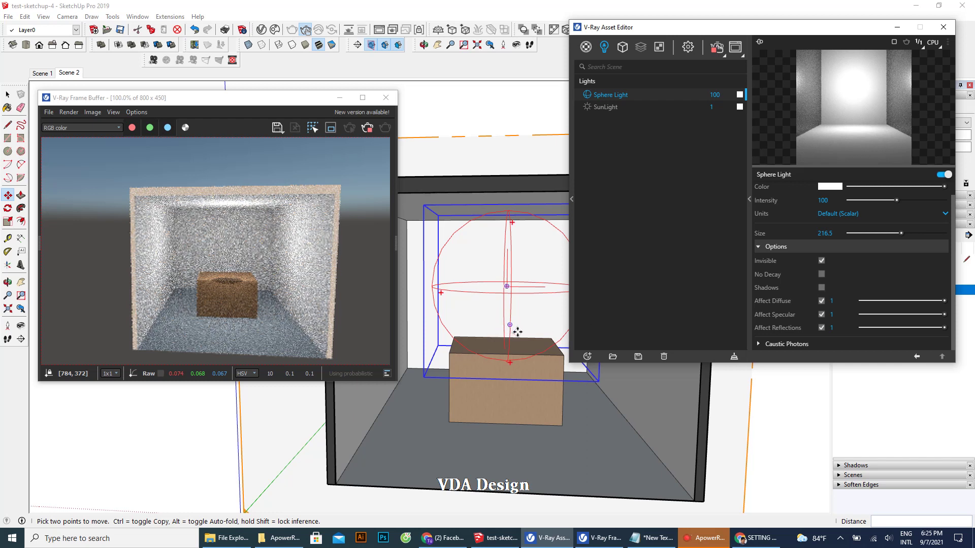
{"action": "left_click", "coordinate": [517, 331]}
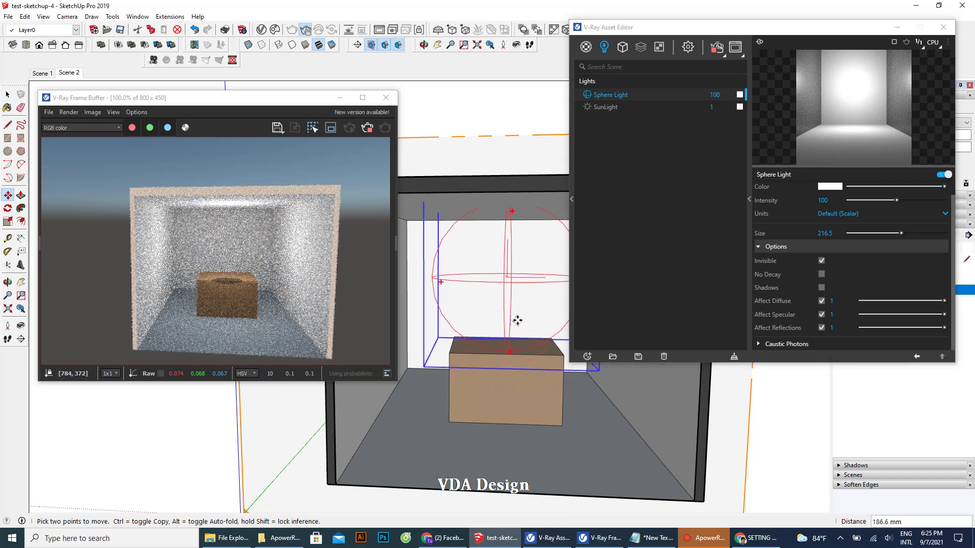
{"action": "left_click", "coordinate": [517, 315]}
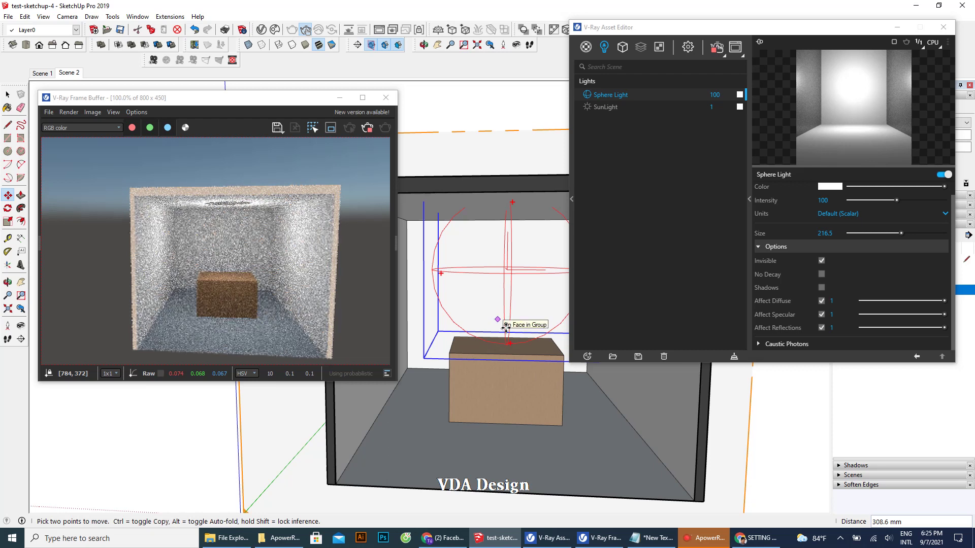
Step: Scale the Sphere Light down to about 0.68 and begin moving it toward the box
{"action": "middle_click_drag", "start_coordinate": [506, 327], "coordinate": [476, 341]}
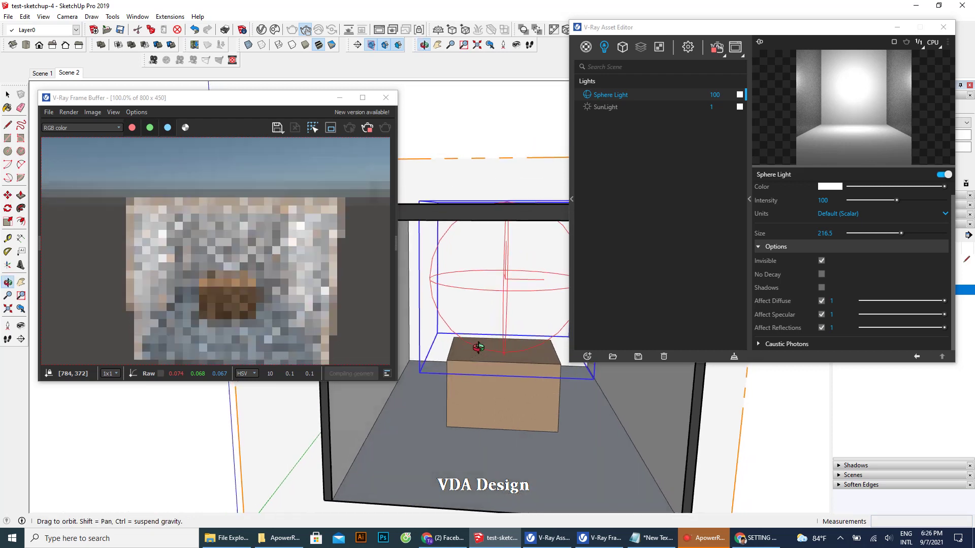
{"action": "key", "text": "m"}
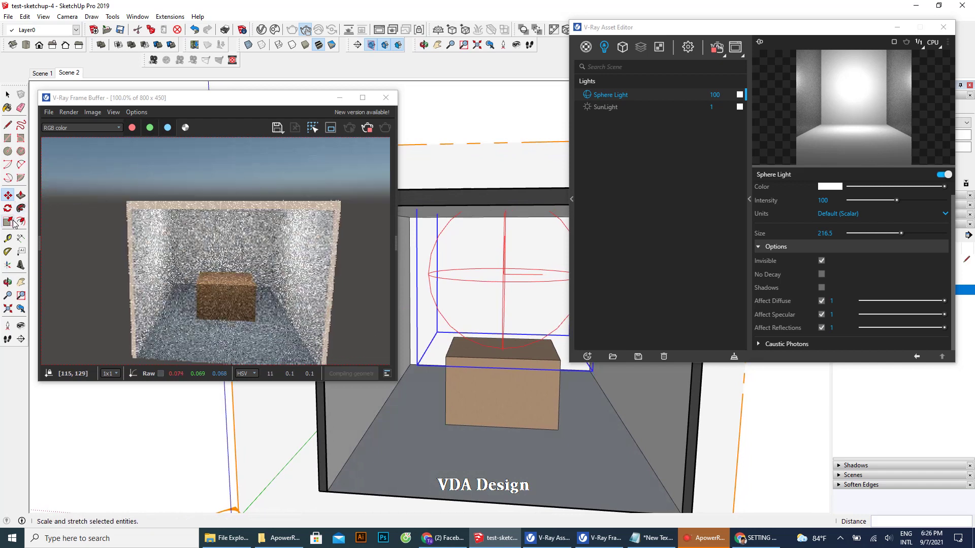
{"action": "key", "text": "s"}
{"action": "left_click_drag", "start_coordinate": [429, 274], "coordinate": [484, 282]}
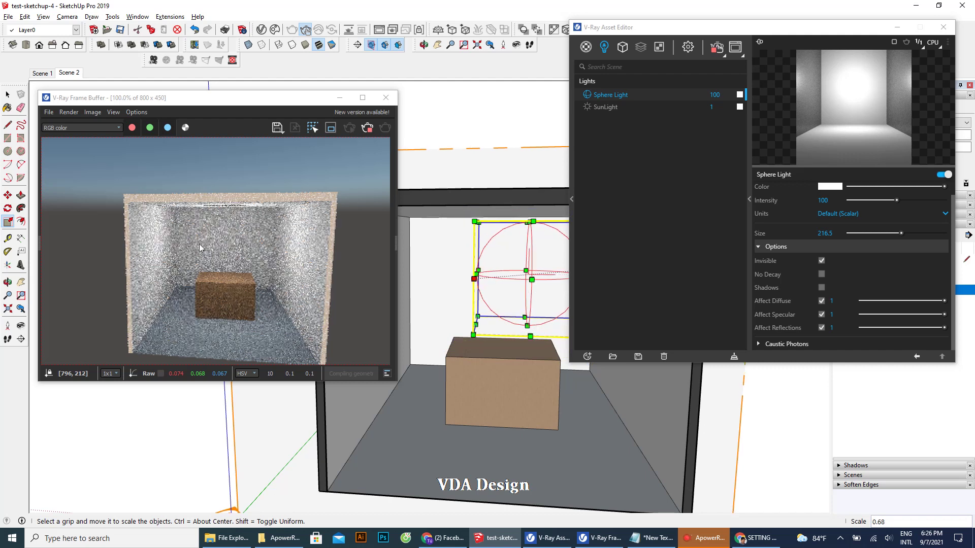
{"action": "left_click", "coordinate": [8, 95]}
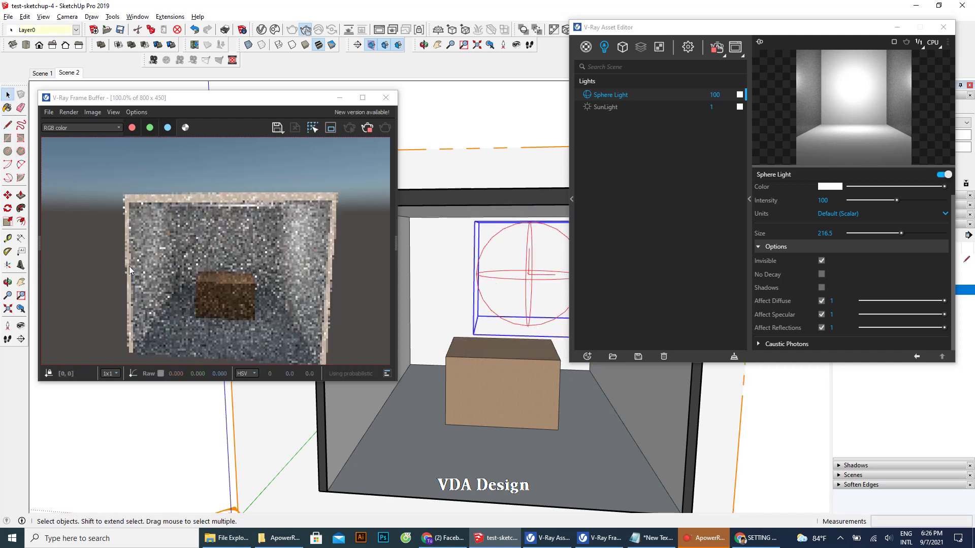
{"action": "left_click", "coordinate": [8, 195]}
{"action": "left_click", "coordinate": [530, 280]}
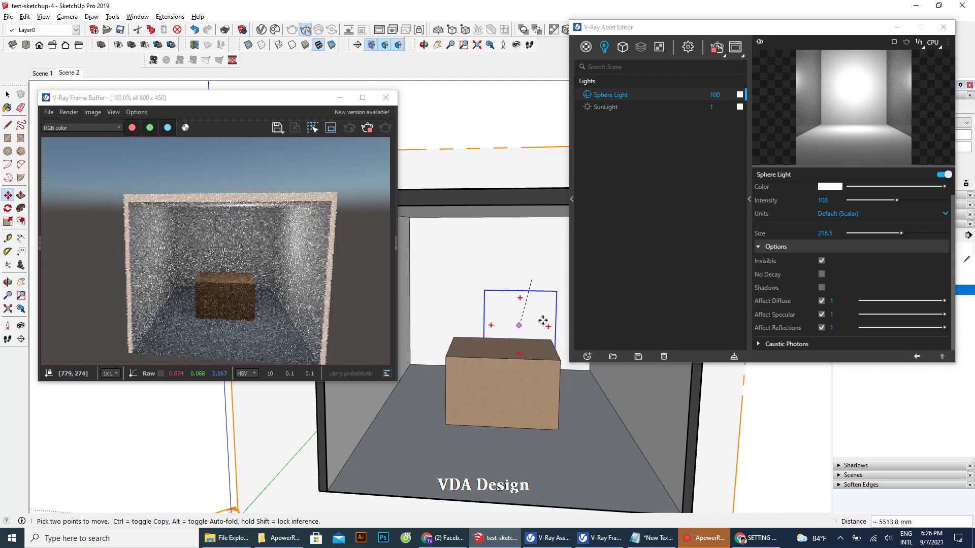
Step: Reposition the Sphere Light so it sits centred above the box
{"action": "left_click", "coordinate": [535, 314]}
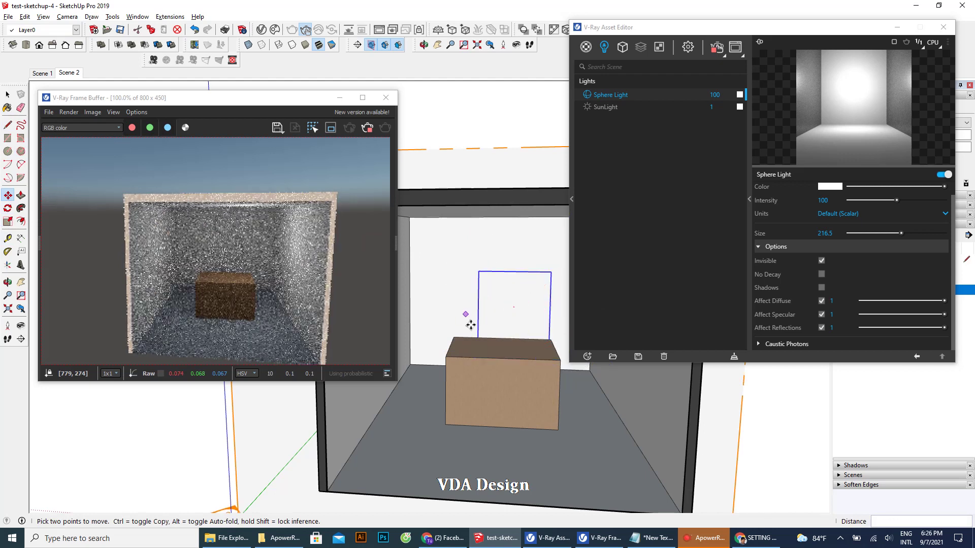
{"action": "scroll", "coordinate": [477, 318], "scroll_direction": "down", "scroll_amount": 2}
{"action": "scroll", "coordinate": [496, 323], "scroll_direction": "down", "scroll_amount": 1}
{"action": "left_click", "coordinate": [498, 323]}
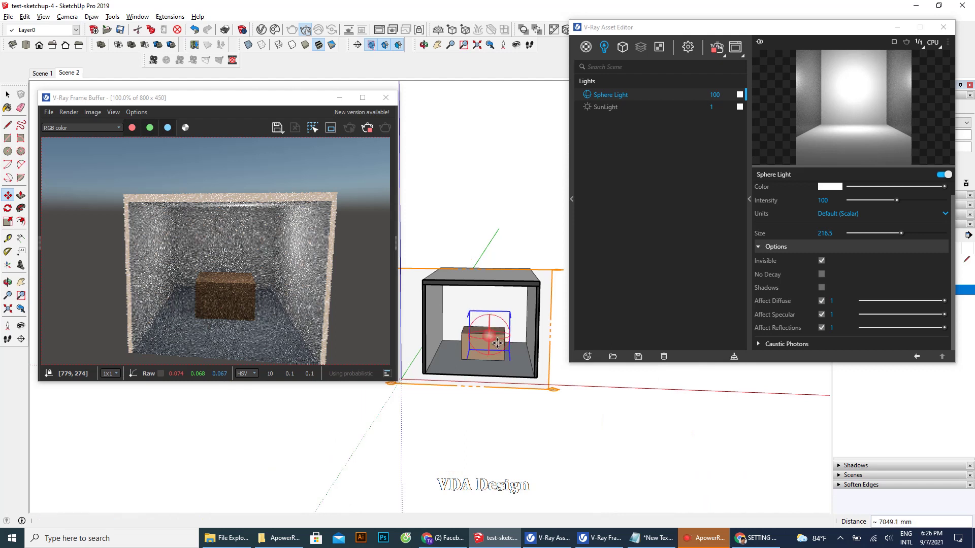
{"action": "scroll", "coordinate": [497, 340], "scroll_direction": "up", "scroll_amount": 2}
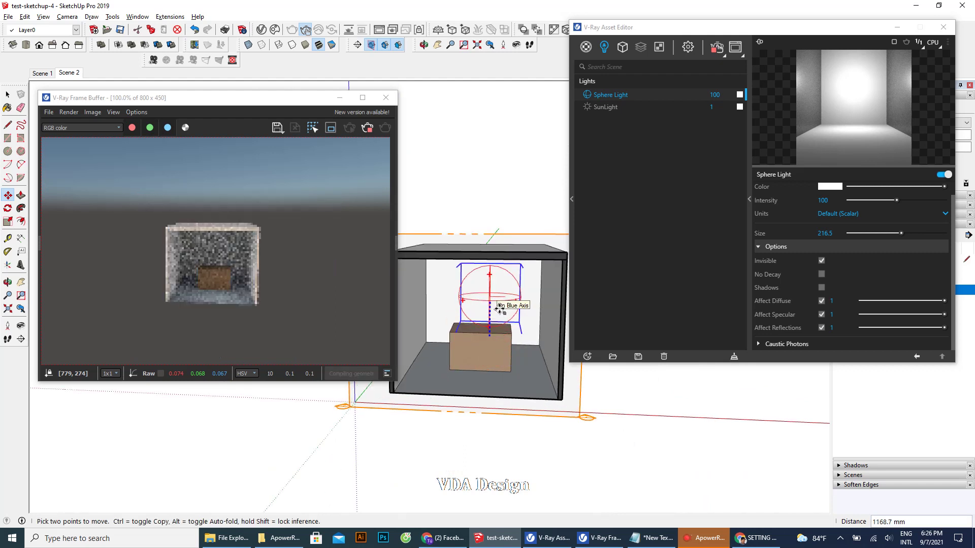
{"action": "left_click", "coordinate": [499, 309]}
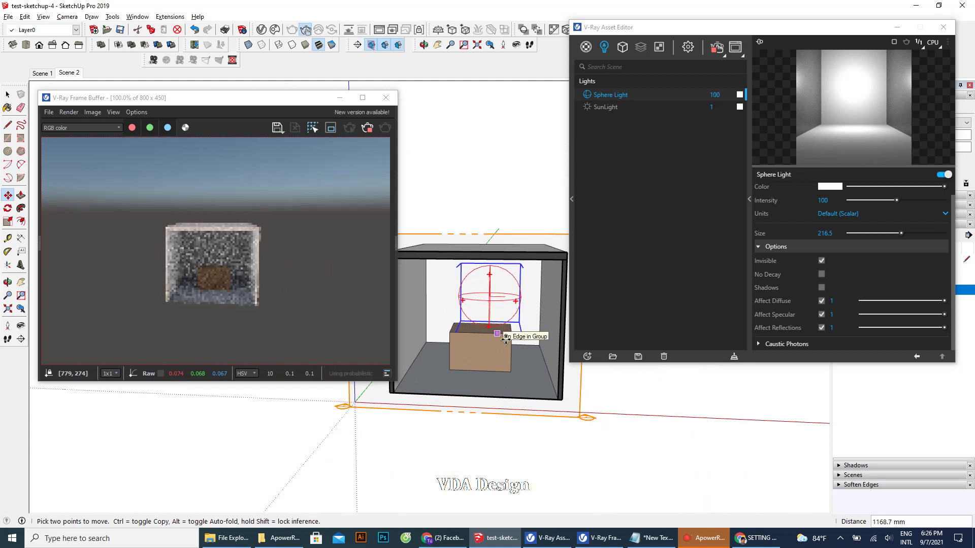
{"action": "left_click", "coordinate": [499, 310]}
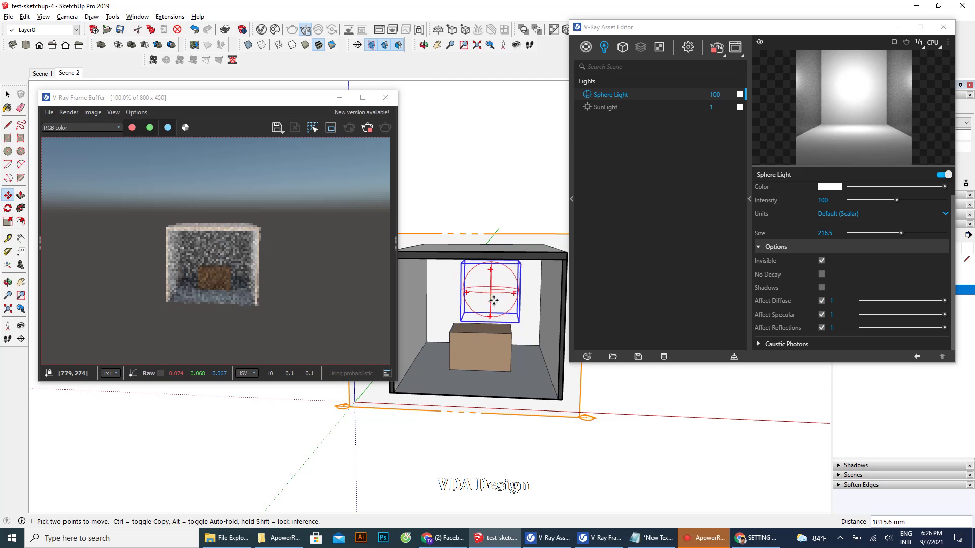
{"action": "left_click", "coordinate": [493, 300]}
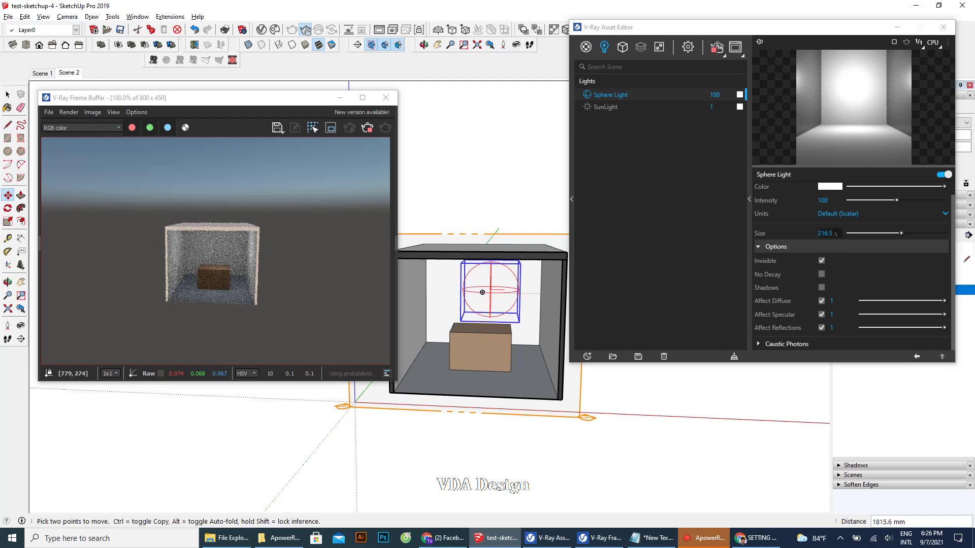
Step: Set the Sphere Light's Size to 313.3 and its Intensity to 120
{"action": "left_click", "coordinate": [925, 232]}
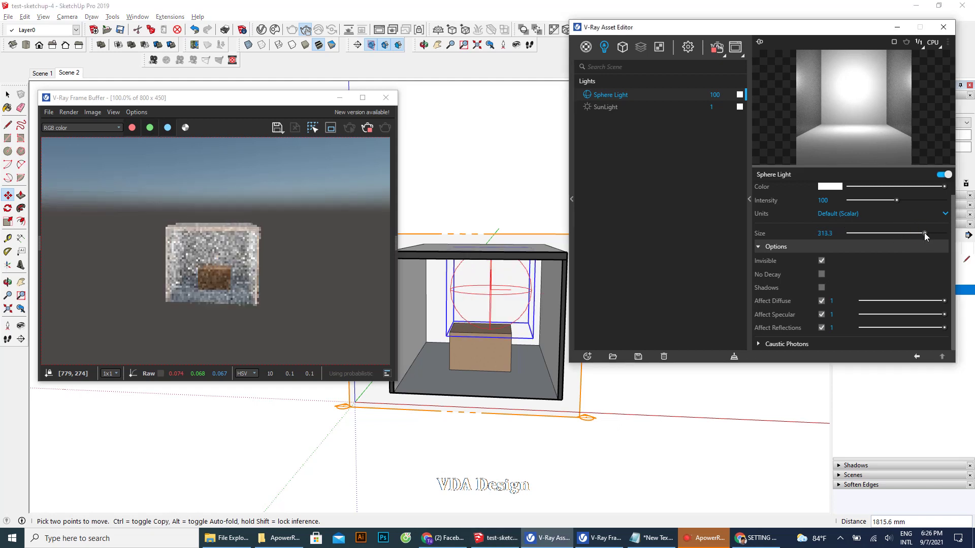
{"action": "type", "text": "120"}
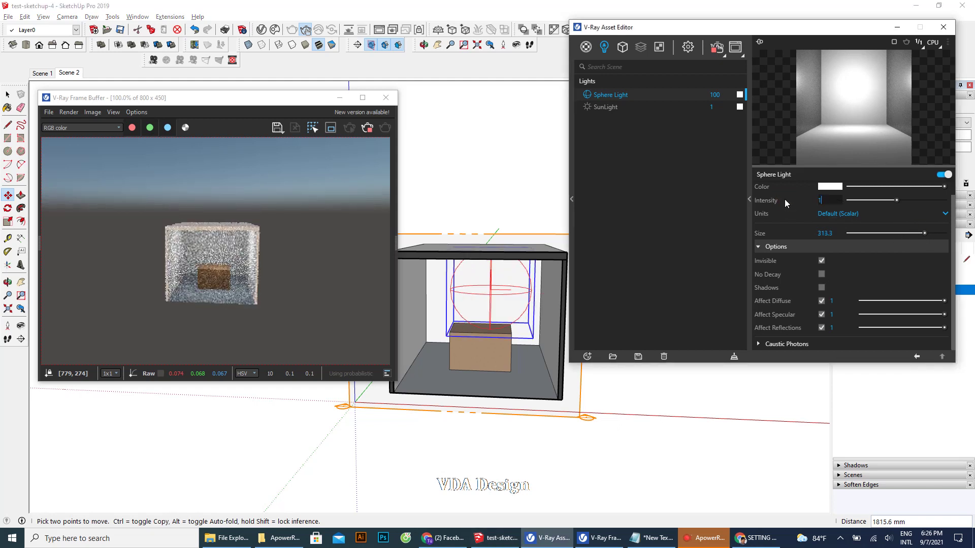
{"action": "key", "text": "Return"}
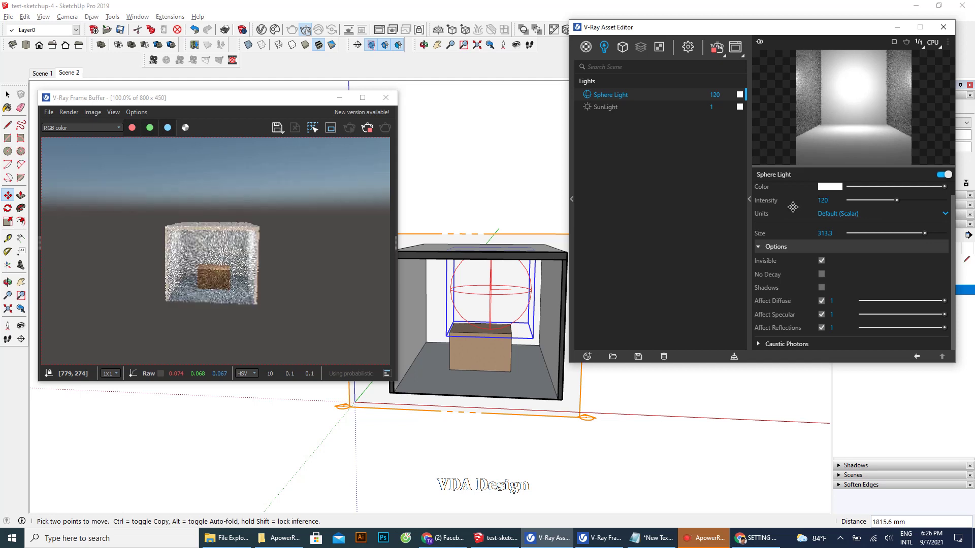
{"action": "scroll", "coordinate": [388, 278], "scroll_direction": "up", "scroll_amount": 2}
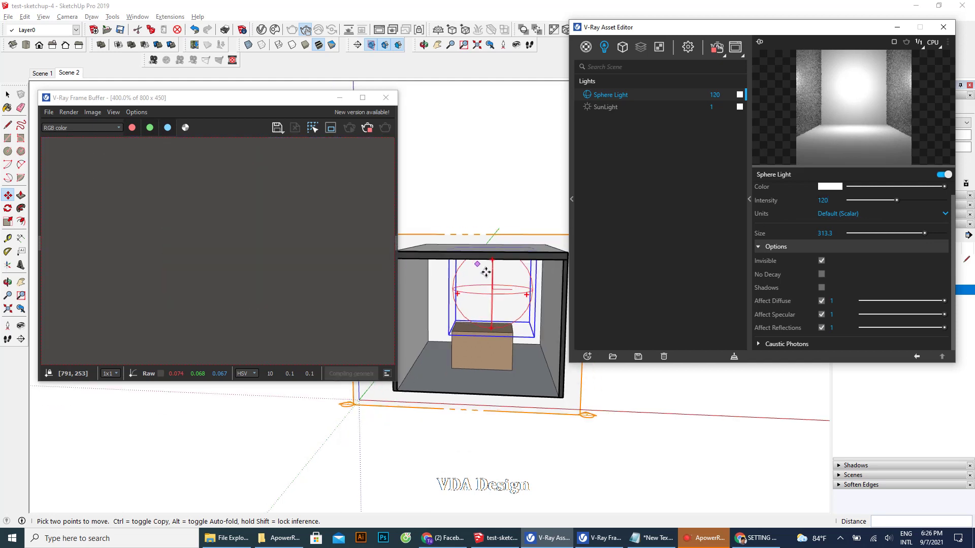
Step: Scale the sphere light down to about 0.71 above the box, then stop the interactive render
{"action": "scroll", "coordinate": [479, 307], "scroll_direction": "up", "scroll_amount": 2}
{"action": "scroll", "coordinate": [485, 310], "scroll_direction": "up", "scroll_amount": 1}
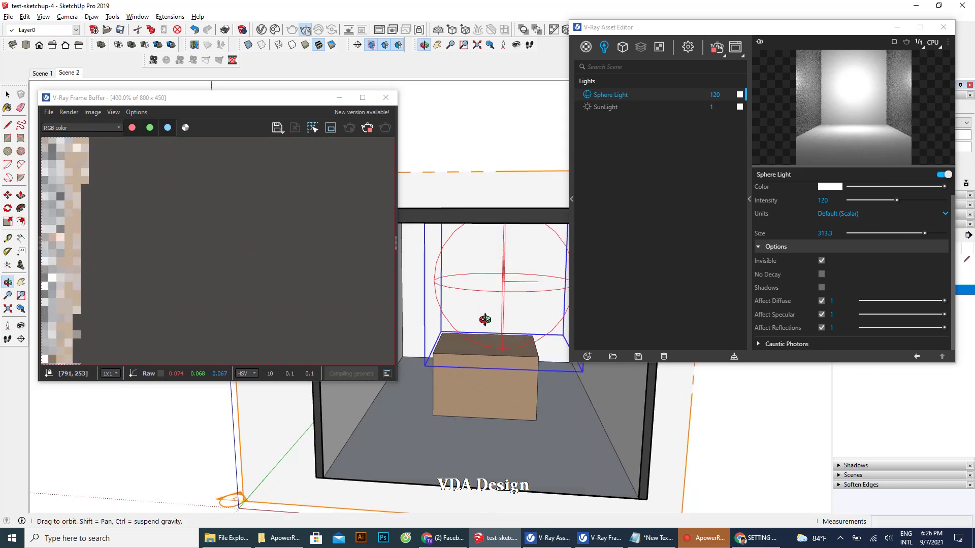
{"action": "scroll", "coordinate": [487, 312], "scroll_direction": "down", "scroll_amount": 3}
{"action": "middle_click_drag", "start_coordinate": [487, 304], "coordinate": [489, 289]}
{"action": "key", "text": "m"}
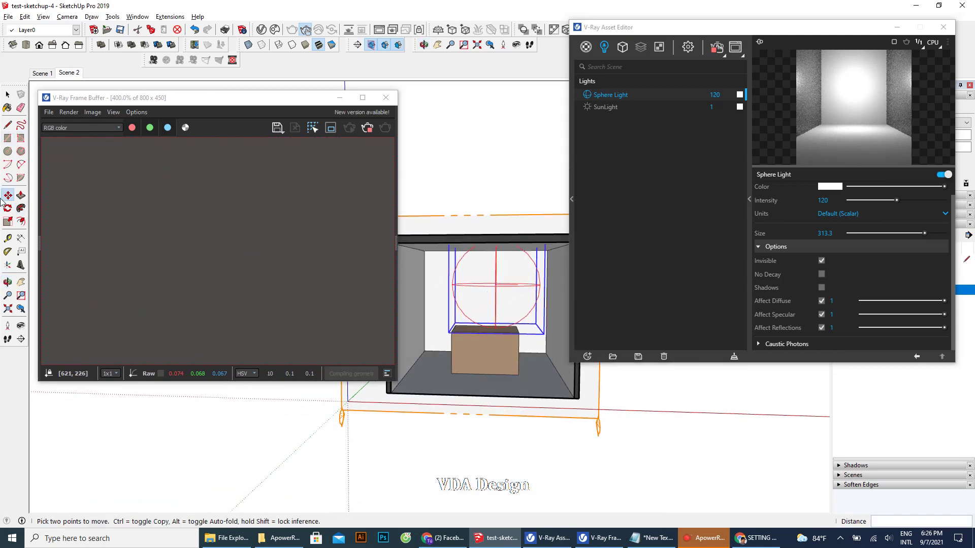
{"action": "left_click", "coordinate": [7, 221]}
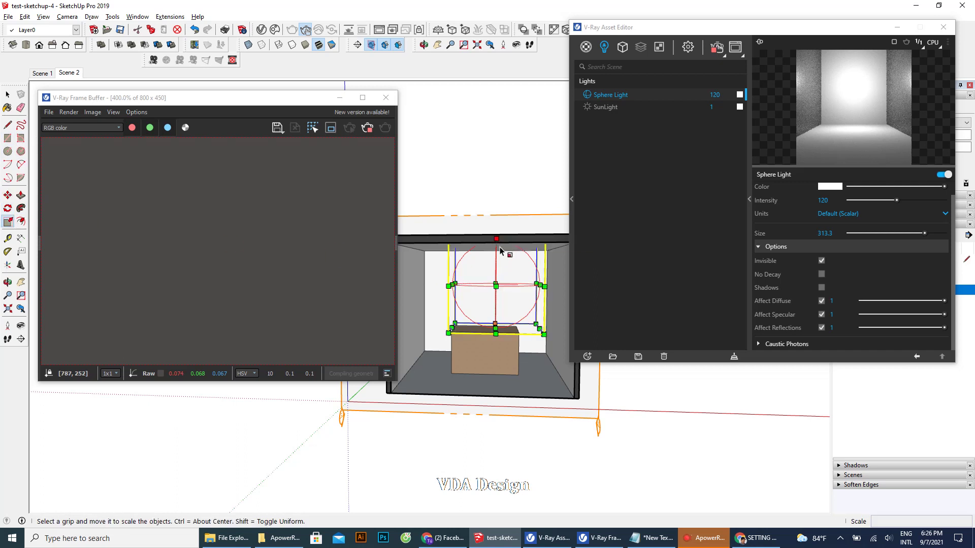
{"action": "left_click_drag", "start_coordinate": [500, 248], "coordinate": [504, 275]}
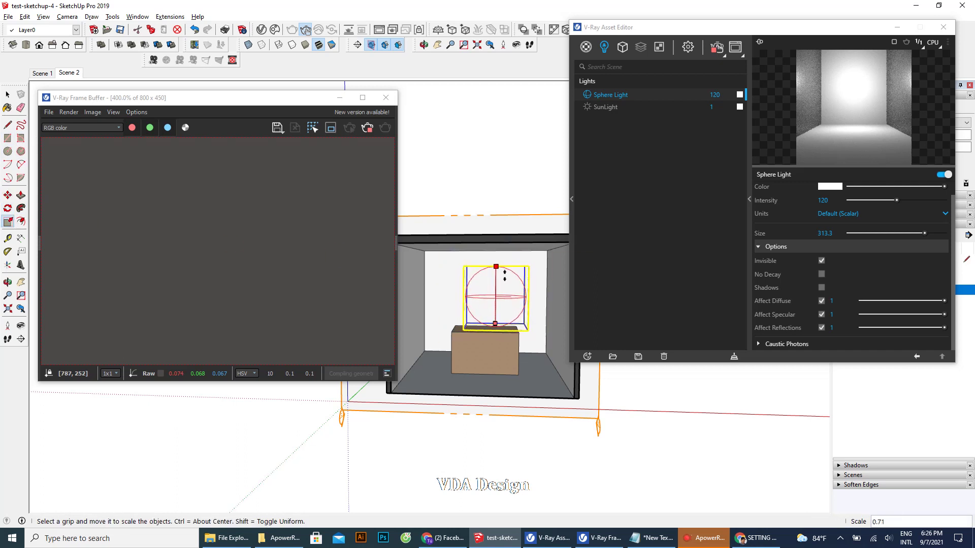
{"action": "left_click_drag", "start_coordinate": [504, 274], "coordinate": [508, 304]}
{"action": "middle_click_drag", "start_coordinate": [510, 335], "coordinate": [507, 363]}
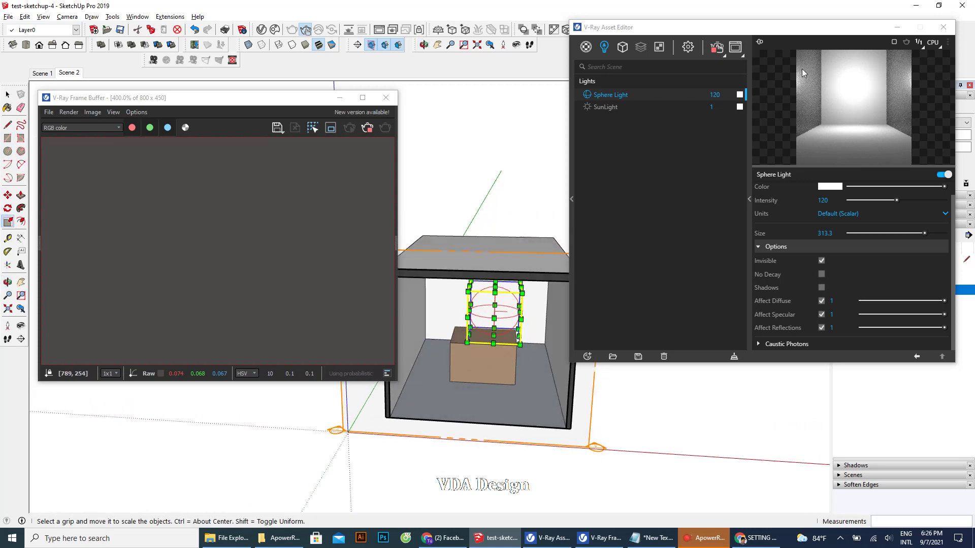
{"action": "left_click", "coordinate": [717, 48]}
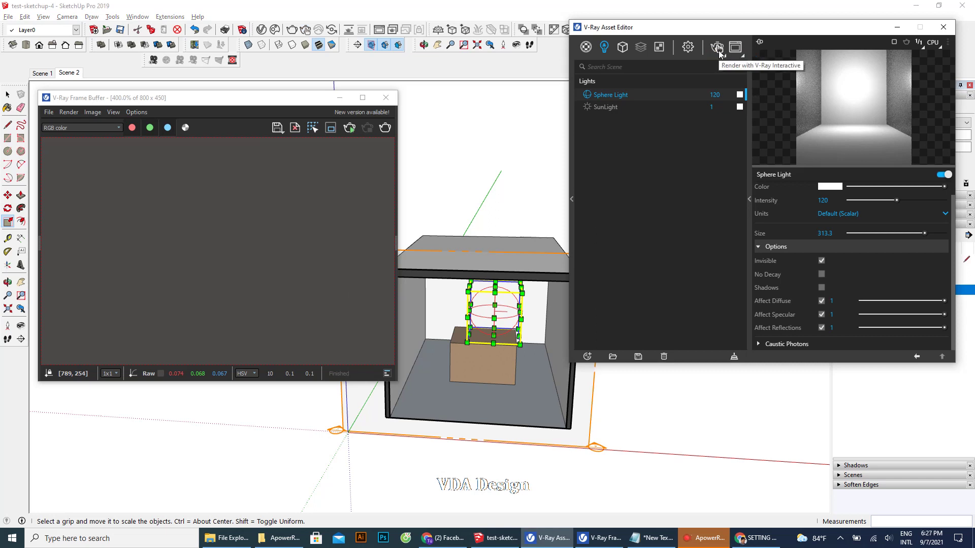
Step: Restart the V-Ray interactive render to preview the room with the smaller light
{"action": "left_click", "coordinate": [718, 53]}
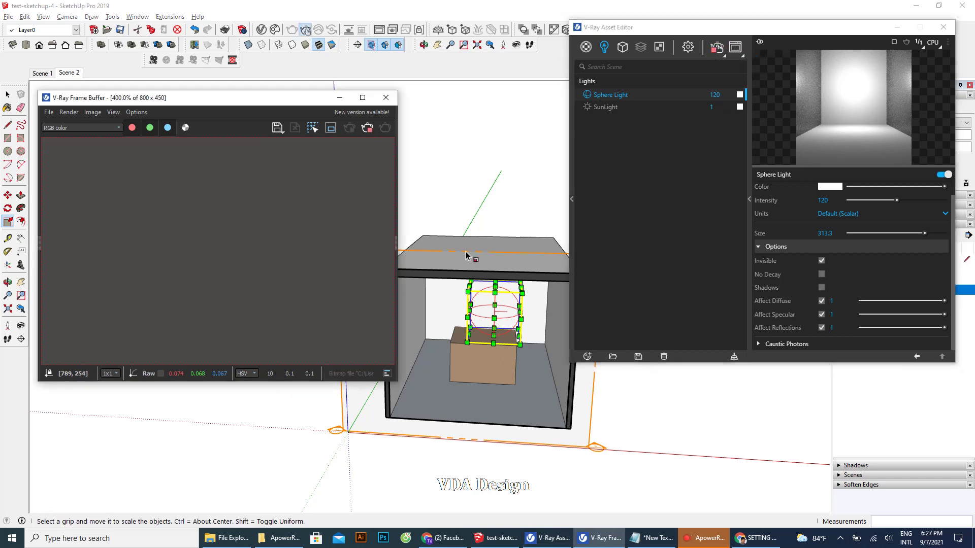
{"action": "scroll", "coordinate": [468, 264], "scroll_direction": "up", "scroll_amount": 1}
{"action": "scroll", "coordinate": [475, 325], "scroll_direction": "up", "scroll_amount": 1}
{"action": "left_click", "coordinate": [8, 95]}
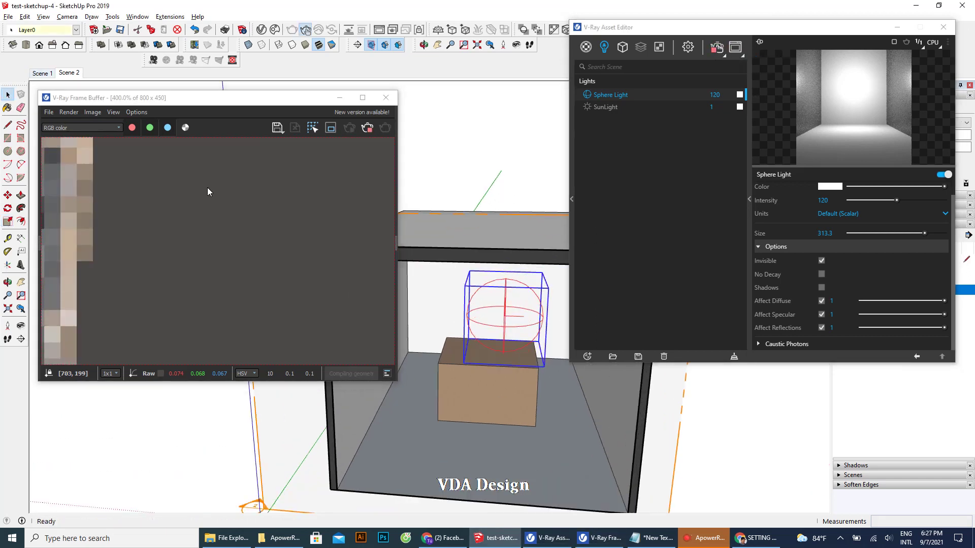
{"action": "scroll", "coordinate": [483, 304], "scroll_direction": "down", "scroll_amount": 3}
{"action": "scroll", "coordinate": [272, 227], "scroll_direction": "down", "scroll_amount": 3}
{"action": "scroll", "coordinate": [248, 231], "scroll_direction": "up", "scroll_amount": 3}
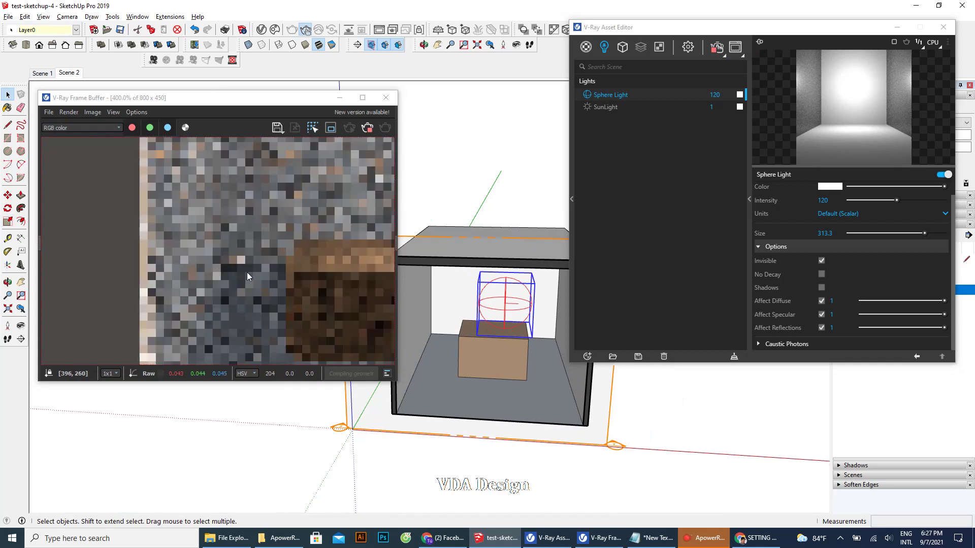
{"action": "scroll", "coordinate": [246, 273], "scroll_direction": "down", "scroll_amount": 1}
{"action": "scroll", "coordinate": [227, 260], "scroll_direction": "up", "scroll_amount": 1}
{"action": "scroll", "coordinate": [268, 260], "scroll_direction": "down", "scroll_amount": 1}
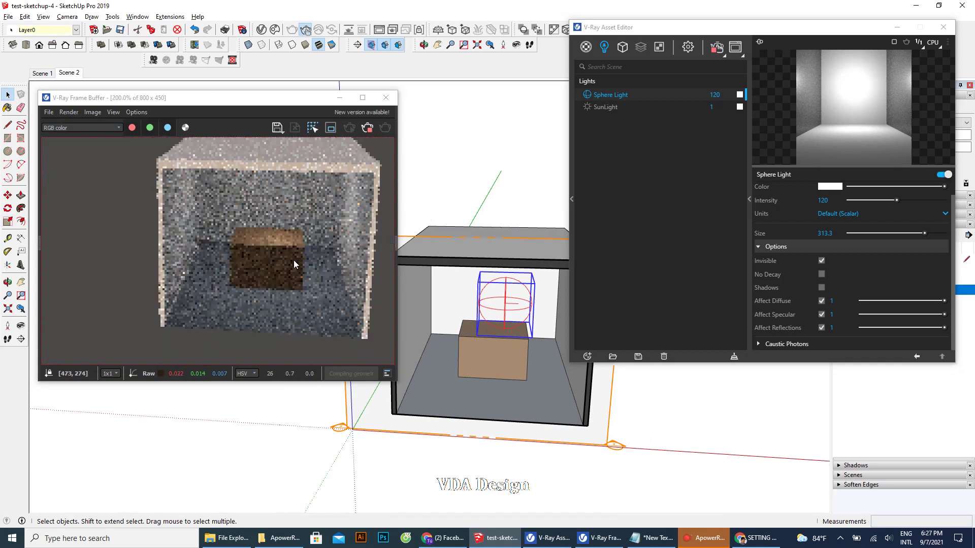
{"action": "middle_click_drag", "start_coordinate": [508, 328], "coordinate": [503, 289]}
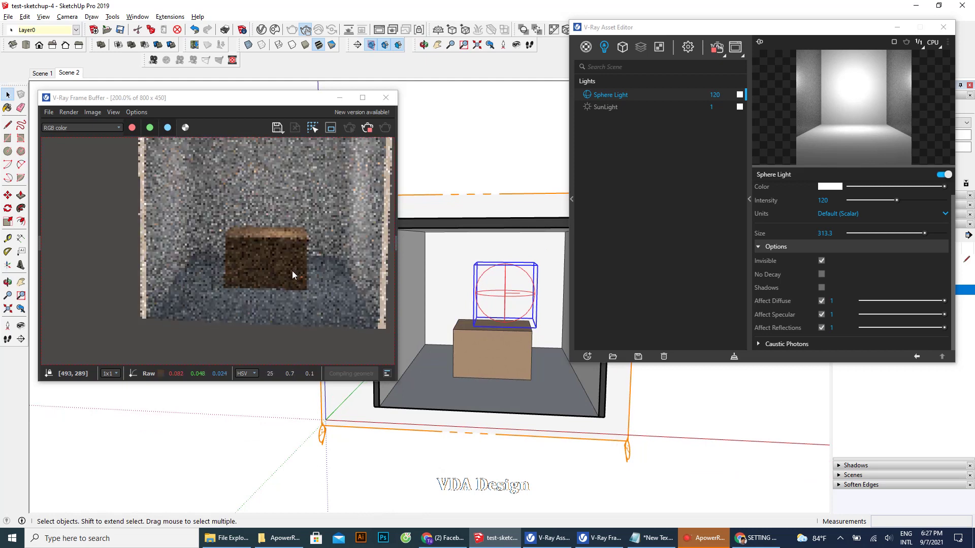
{"action": "scroll", "coordinate": [291, 272], "scroll_direction": "down", "scroll_amount": 1}
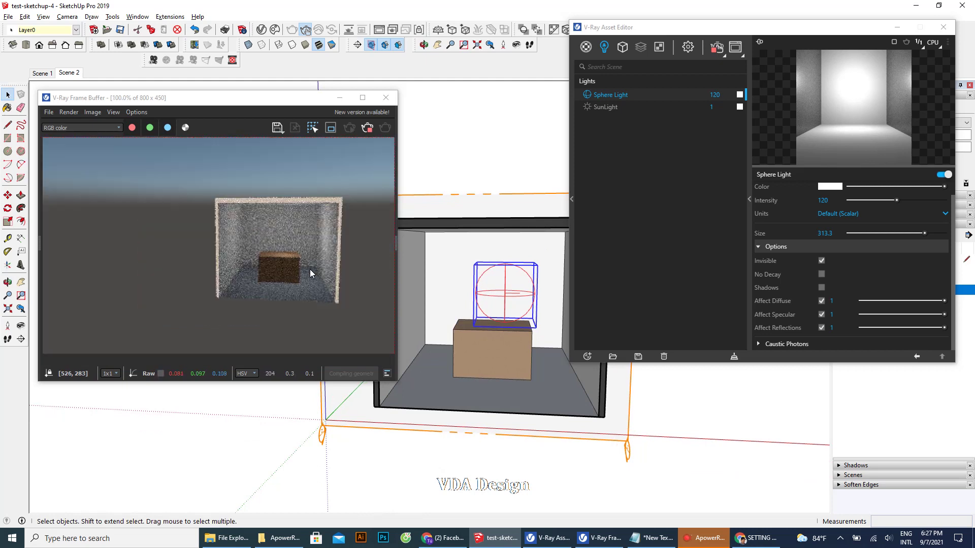
Step: Raise the Sphere Light's Intensity from 120 to 200
{"action": "double_click", "coordinate": [833, 202]}
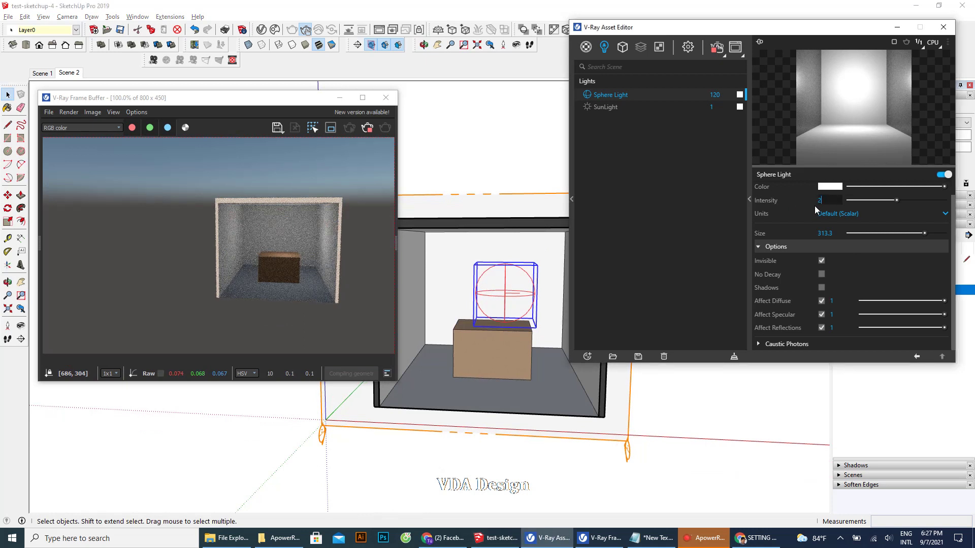
{"action": "type", "text": "00"}
{"action": "key", "text": "Return"}
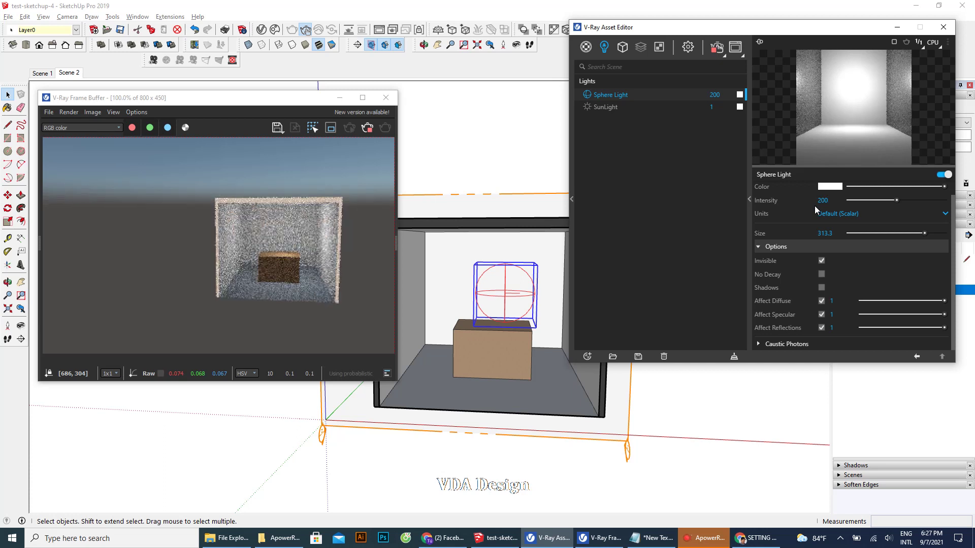
{"action": "scroll", "coordinate": [472, 211], "scroll_direction": "up", "scroll_amount": 1}
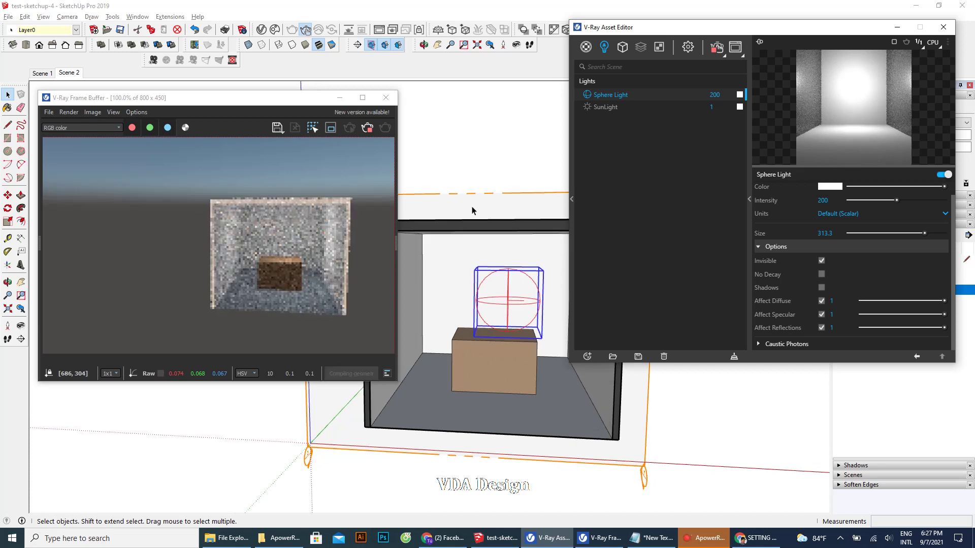
{"action": "scroll", "coordinate": [472, 211], "scroll_direction": "up", "scroll_amount": 1}
{"action": "scroll", "coordinate": [483, 227], "scroll_direction": "up", "scroll_amount": 1}
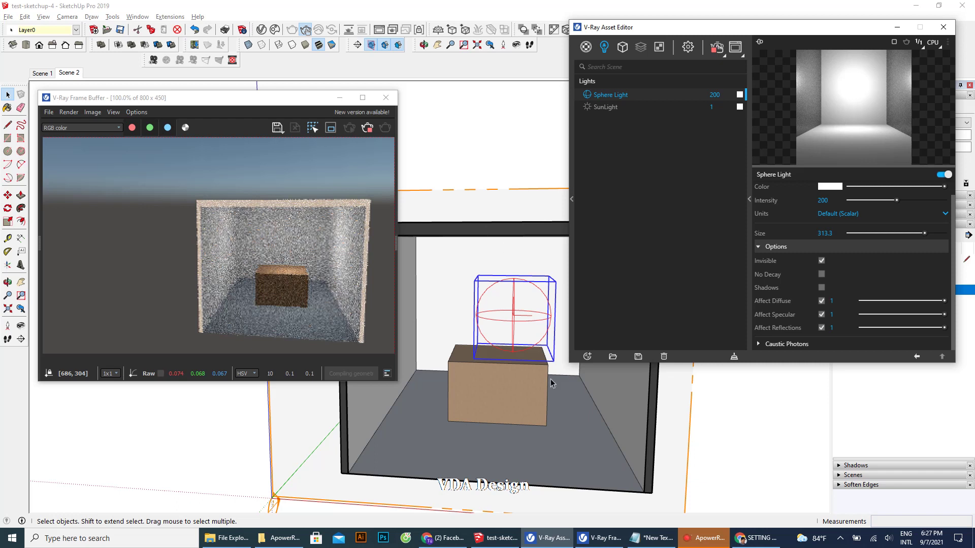
Step: Add a closing note about adjusting various parameters to see how light affects the space
{"action": "left_click", "coordinate": [660, 537]}
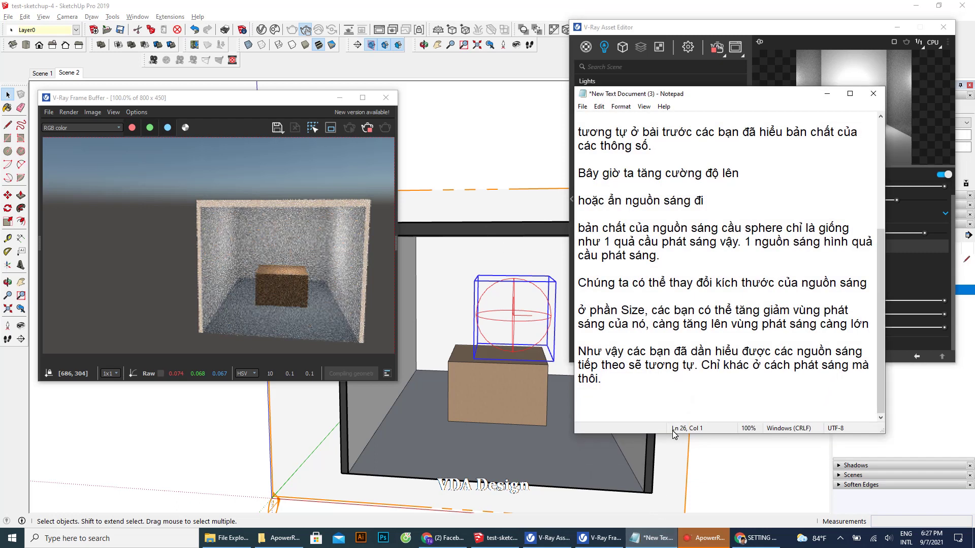
{"action": "type", "text": "Các bạn có t"}
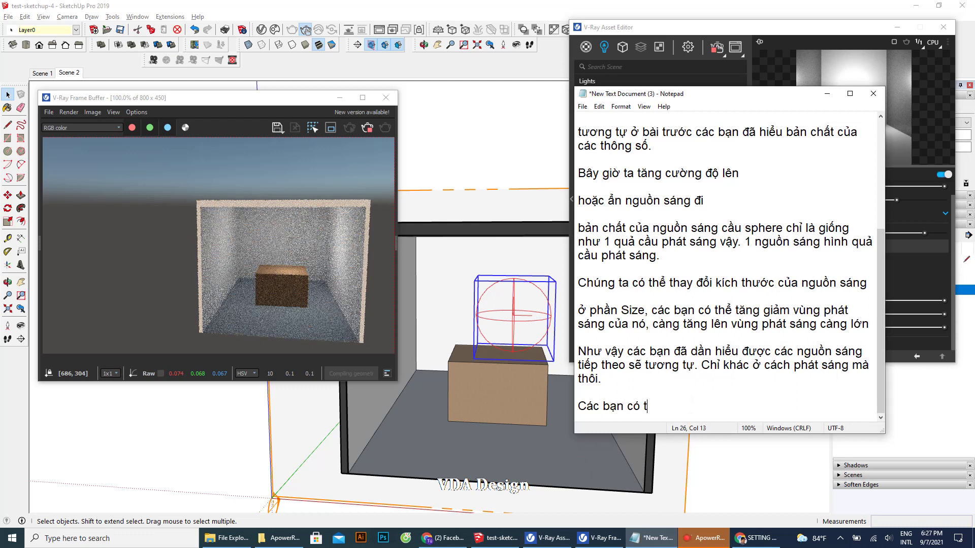
{"action": "type", "text": "hê"}
{"action": "type", "text": "điêu"}
{"action": "type", "text": "n"}
{"action": "key", "text": "BackSpace"}
{"action": "type", "text": "chi"}
{"action": "type", "text": "nhiều tho"}
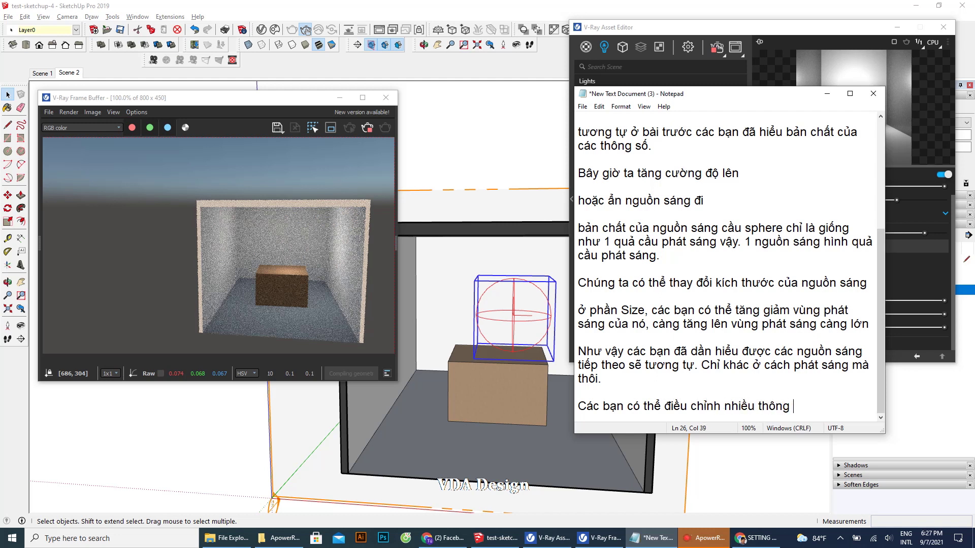
{"action": "type", "text": "số khác nhau d"}
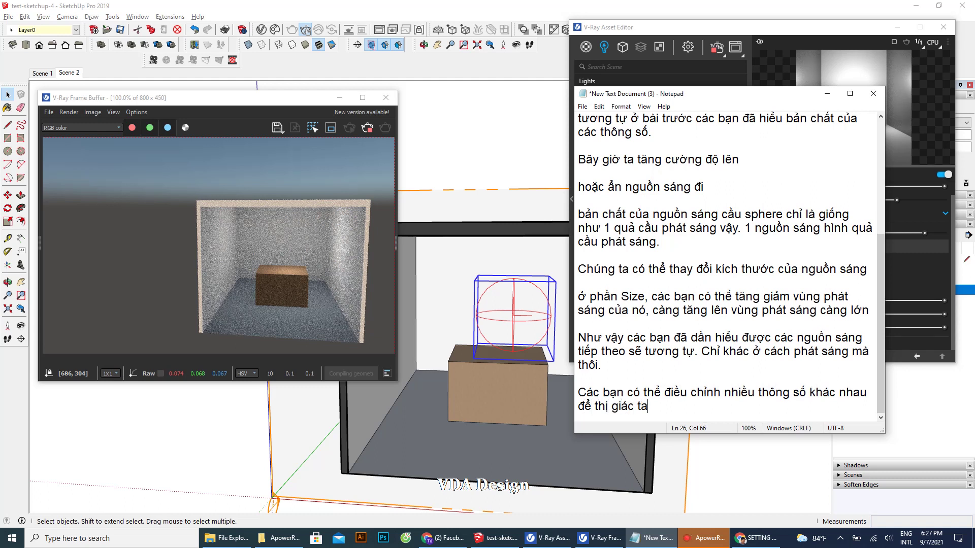
{"action": "type", "text": "c đo"}
{"action": "type", "text": "nh"}
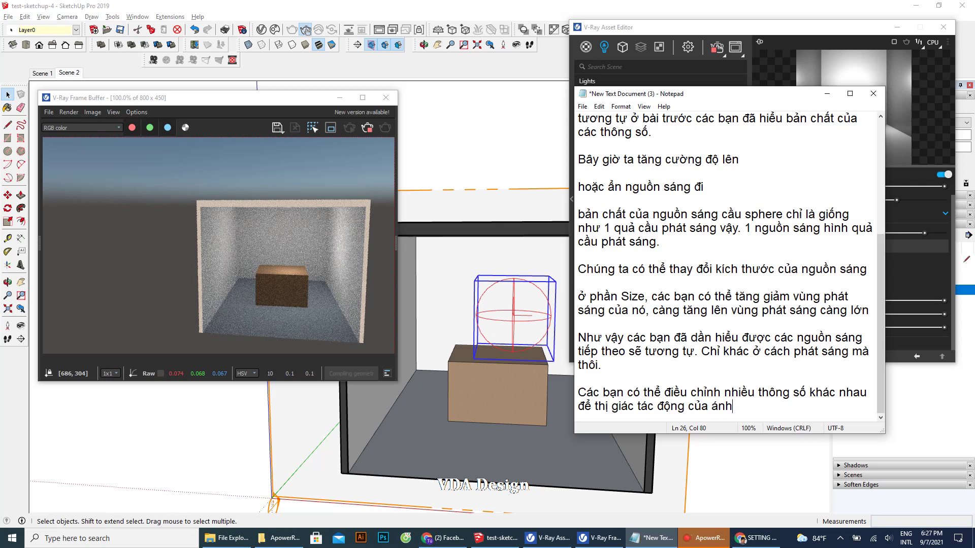
{"action": "type", "text": " sáng"}
{"action": "type", "text": " đến khô"}
{"action": "type", "text": "ng gian."}
{"action": "key", "text": "Return"}
{"action": "key", "text": "Return"}
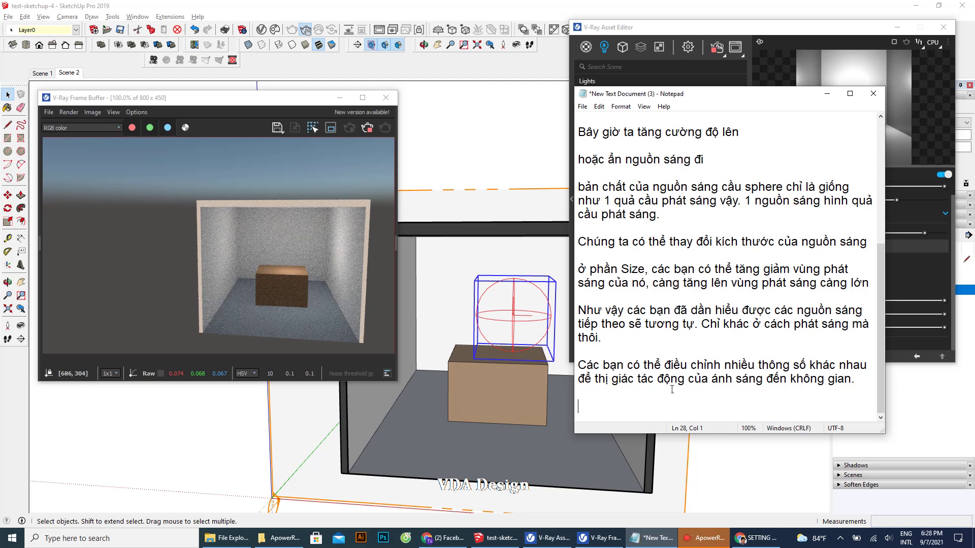
Step: Set the Sphere Light size to 300 and its intensity to 300
{"action": "left_click", "coordinate": [819, 26]}
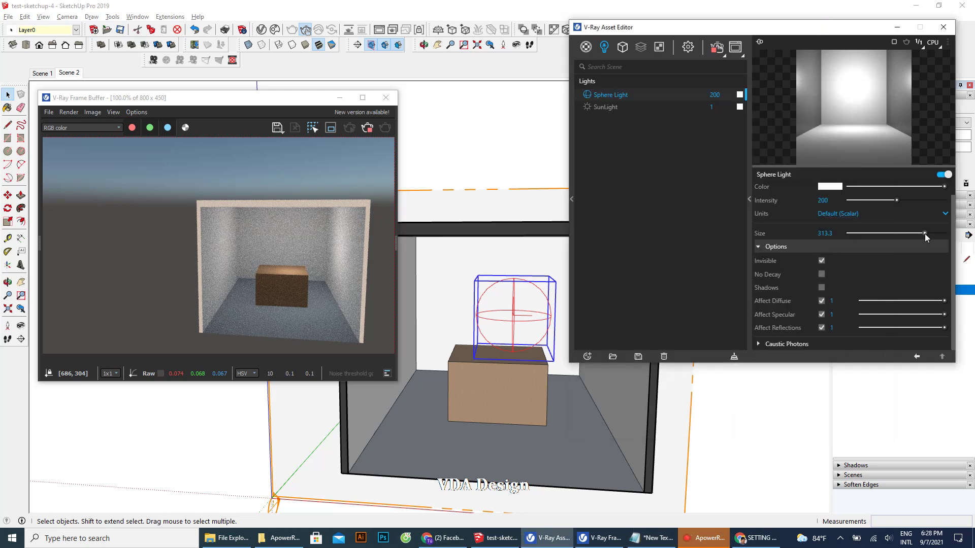
{"action": "left_click", "coordinate": [876, 234]}
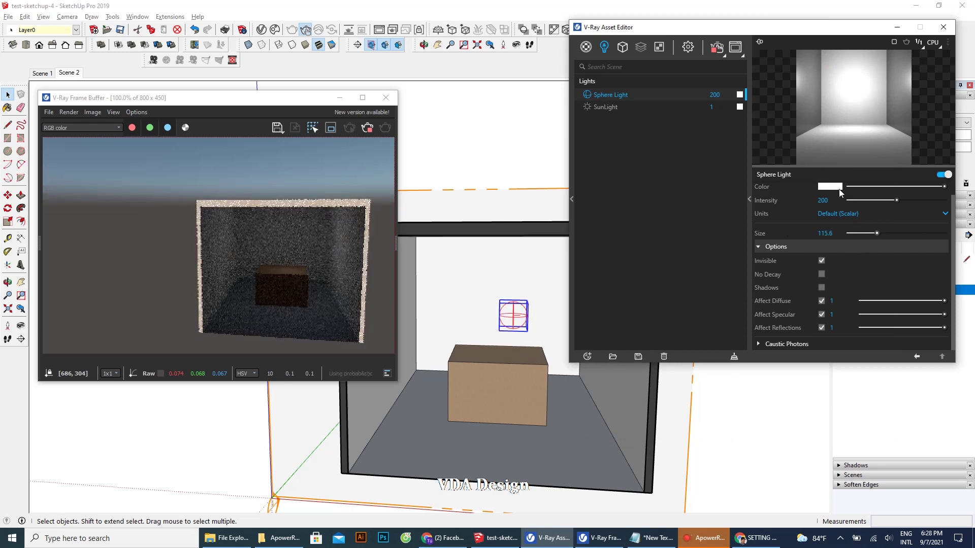
{"action": "mouse_move", "coordinate": [798, 204]}
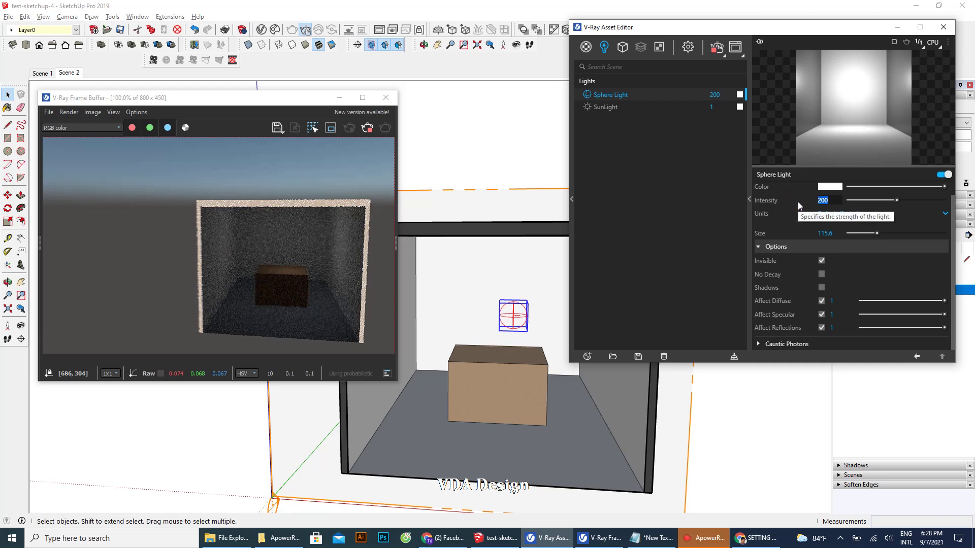
{"action": "type", "text": "500"}
{"action": "key", "text": "Return"}
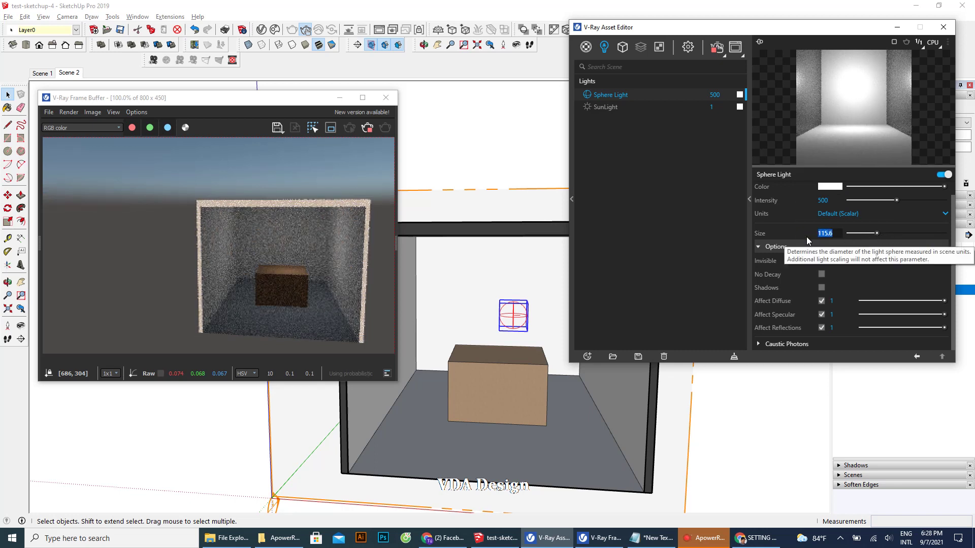
{"action": "type", "text": "300"}
{"action": "key", "text": "Return"}
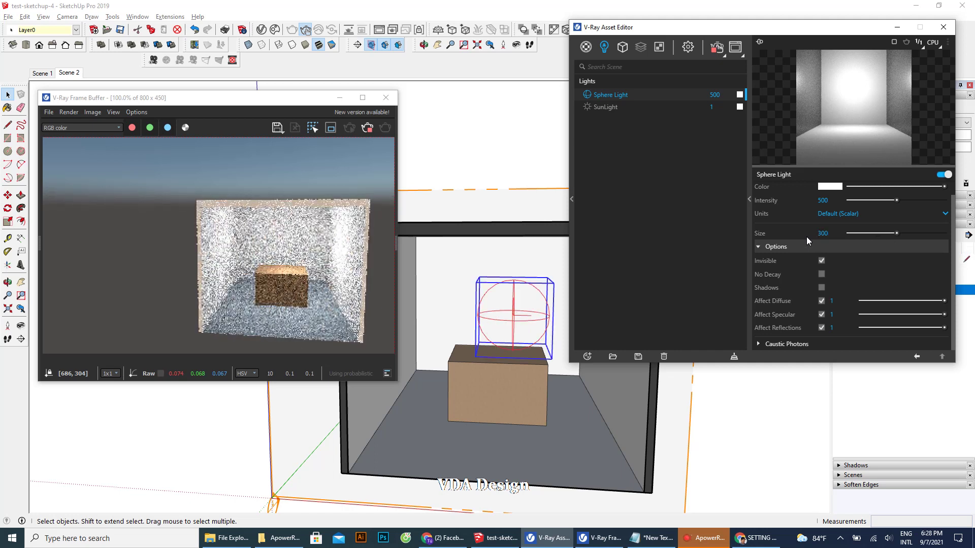
{"action": "double_click", "coordinate": [819, 201]}
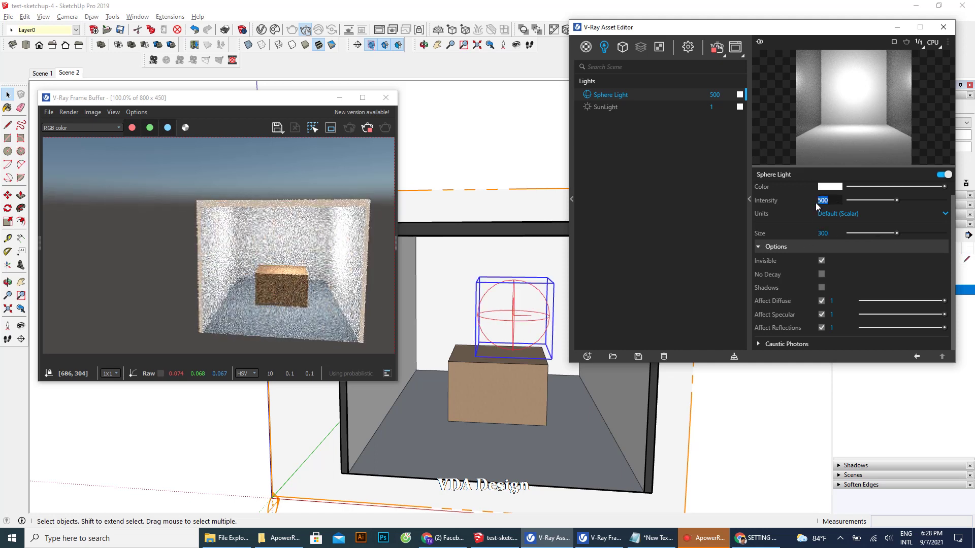
{"action": "type", "text": "3"}
{"action": "key", "text": "Return"}
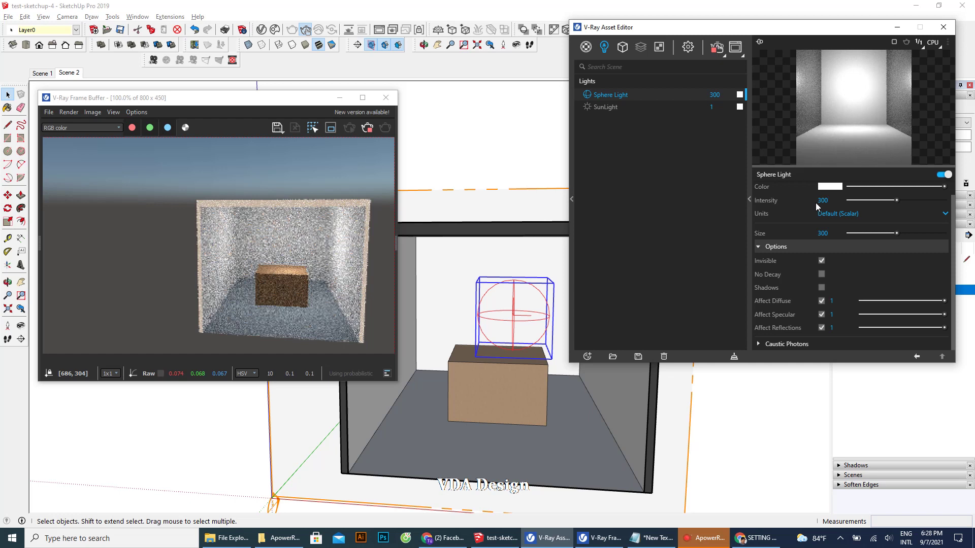
Step: Enable shadows on the Sphere Light and toggle Invisible off and back on
{"action": "left_click", "coordinate": [821, 287]}
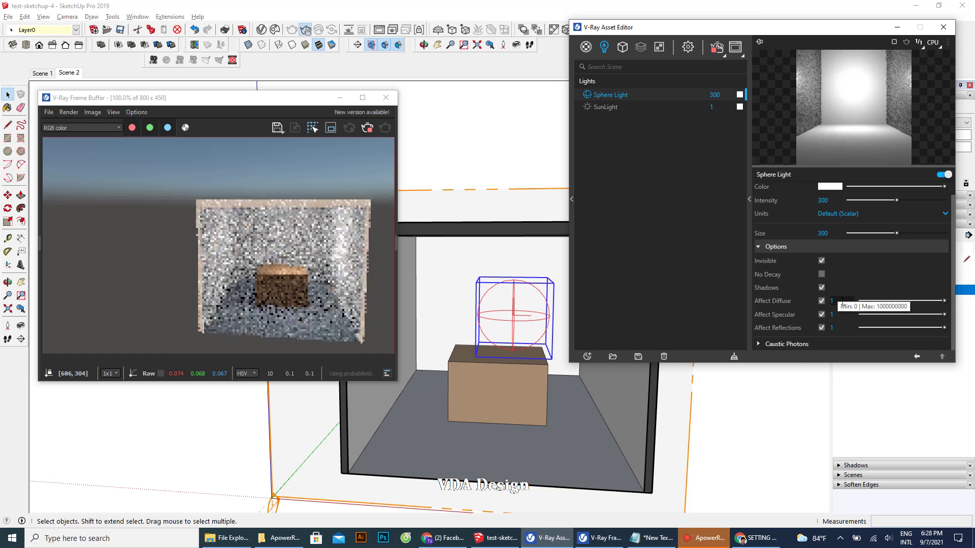
{"action": "left_click", "coordinate": [822, 261]}
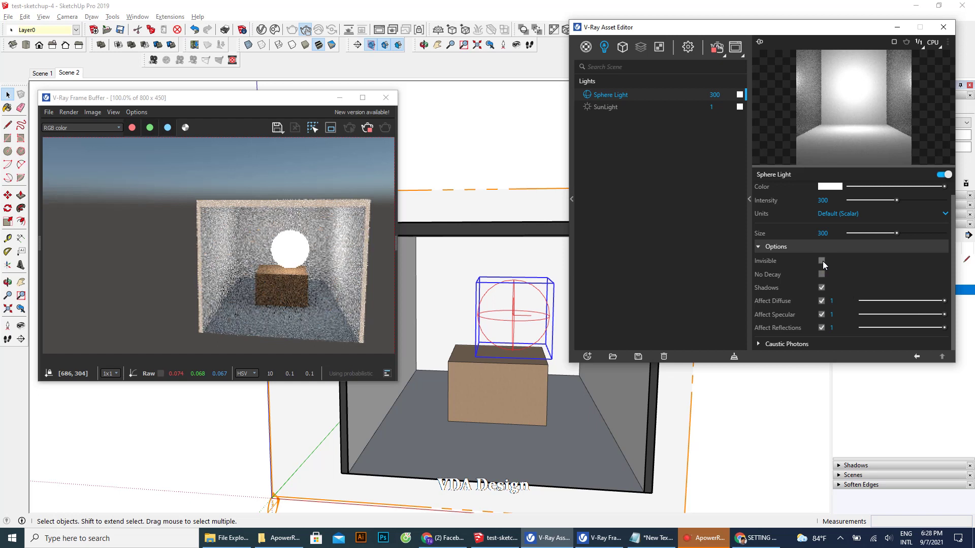
{"action": "left_click", "coordinate": [823, 261]}
{"action": "left_click", "coordinate": [634, 539]}
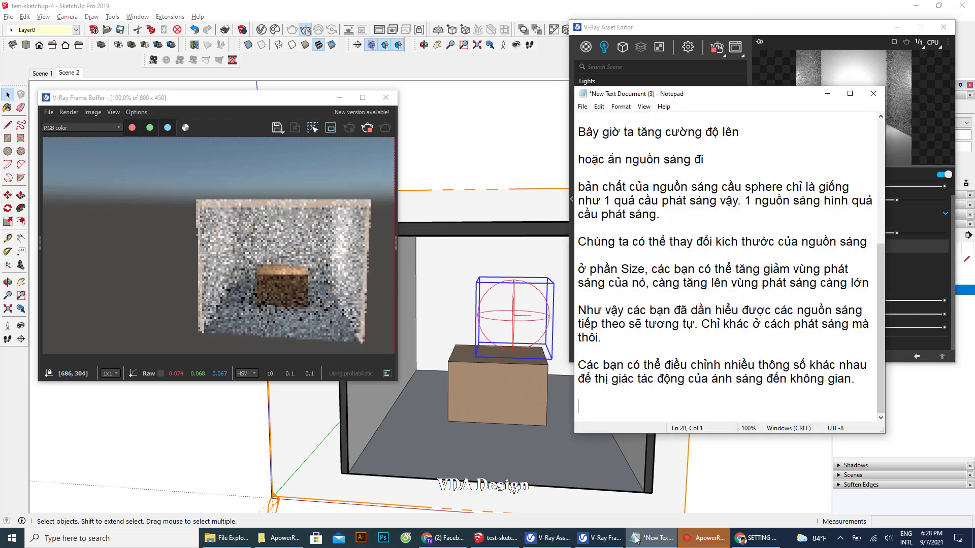
Step: Add a note that light sources can also be given colours, then minimise Notepad
{"action": "type", "text": "ngoài ra các "}
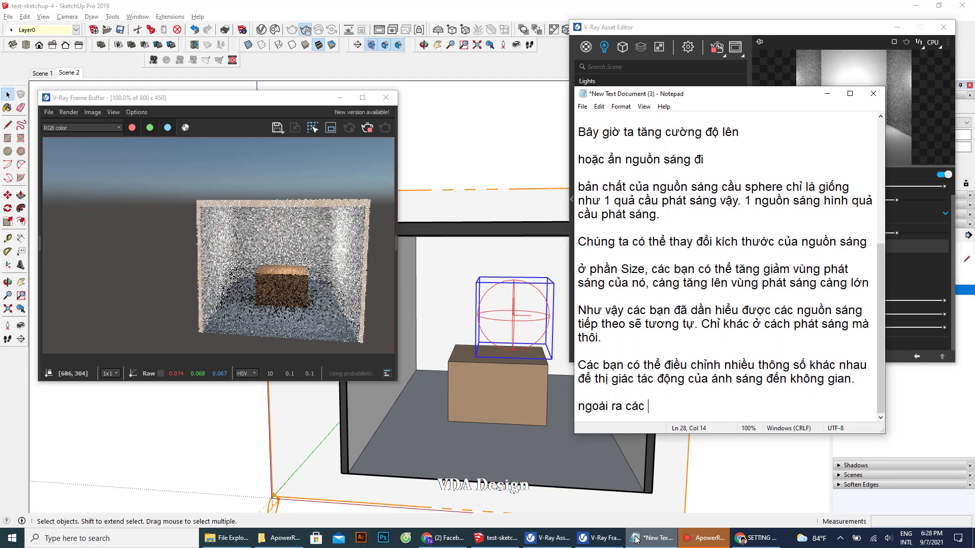
{"action": "type", "text": "bạn cũng có thể"}
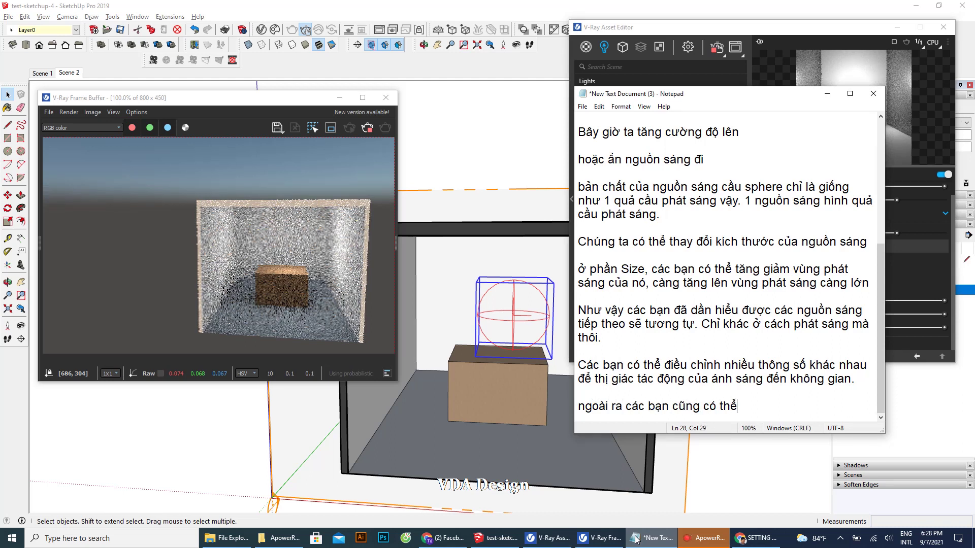
{"action": "type", "text": " tạo ra "}
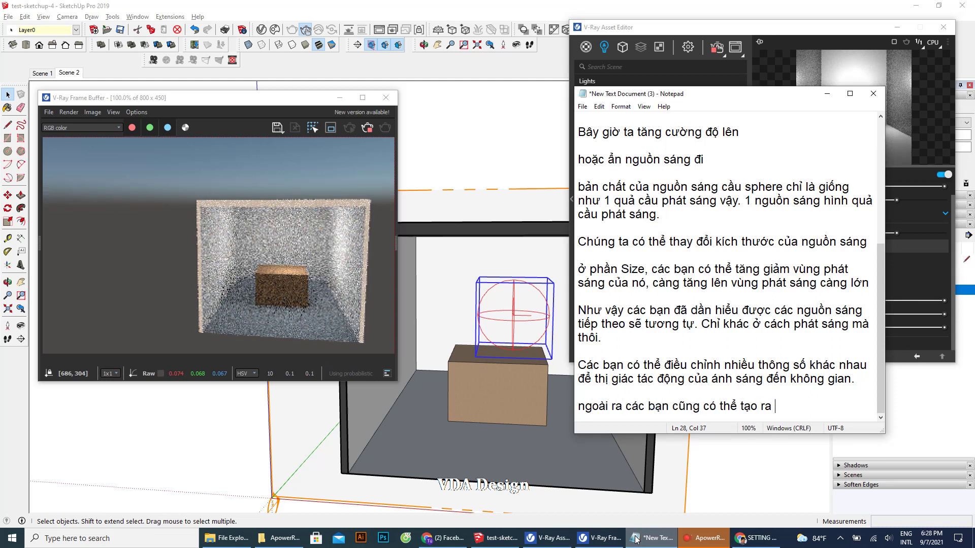
{"action": "type", "text": "màu sắc cho "}
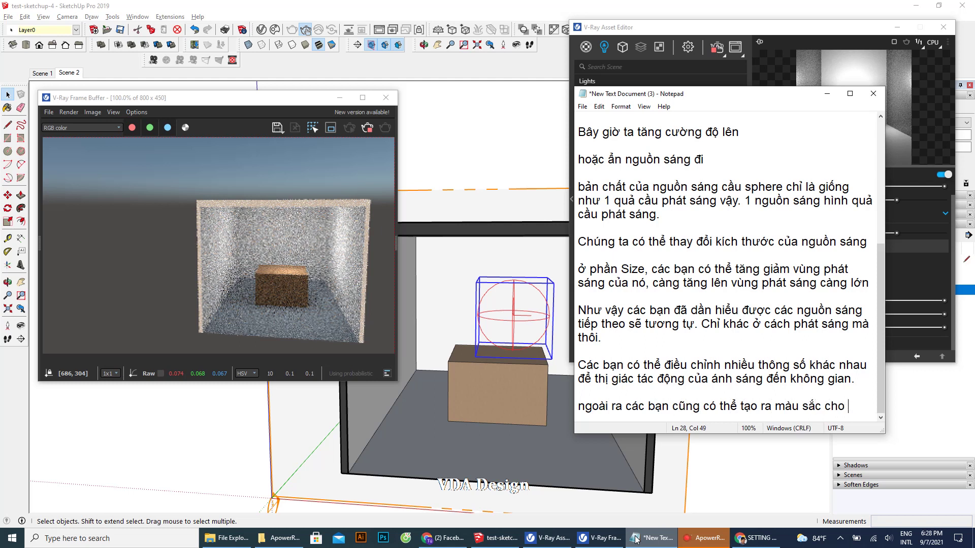
{"action": "type", "text": "nguoồn án"}
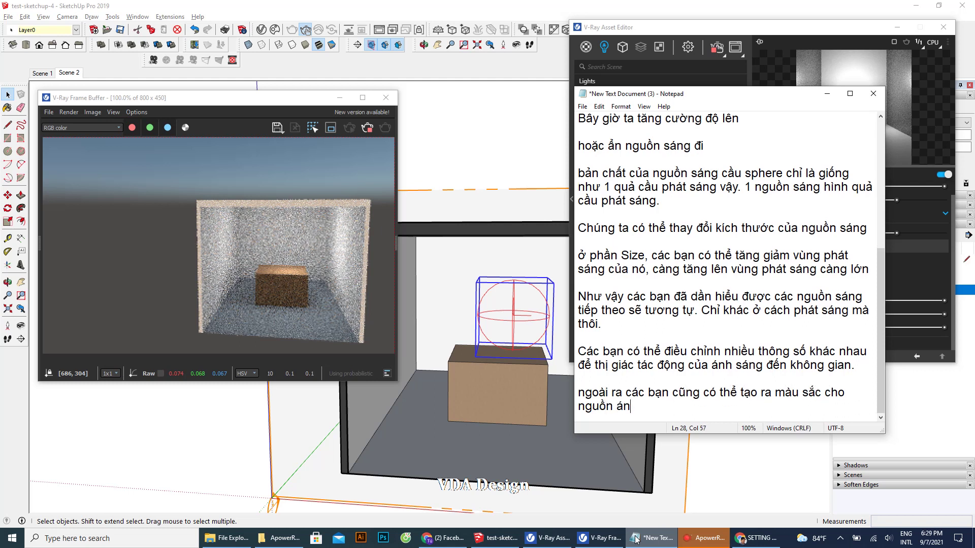
{"action": "type", "text": "h sáng,"}
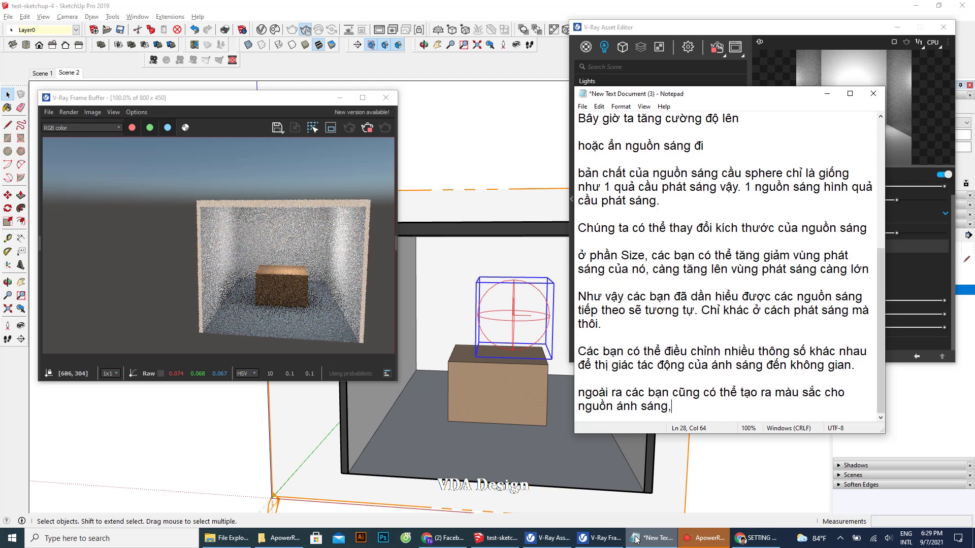
{"action": "left_click", "coordinate": [827, 94]}
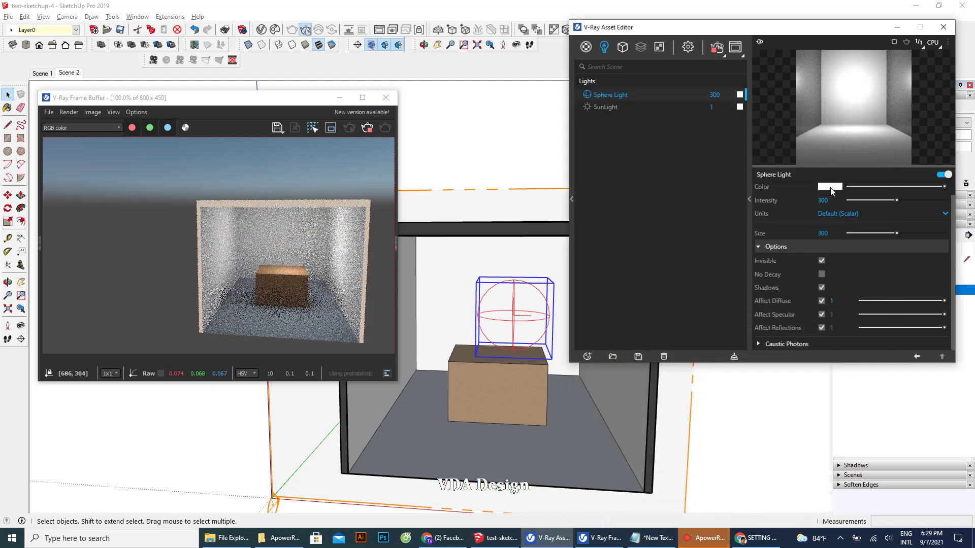
Step: Try a light orange tint for the Sphere Light in the V-Ray Color Picker
{"action": "left_click", "coordinate": [829, 186]}
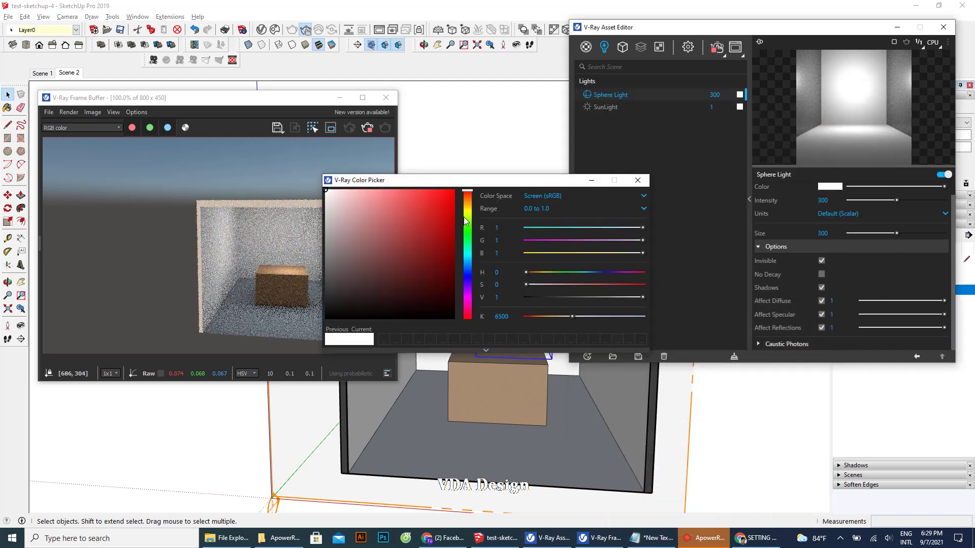
{"action": "left_click", "coordinate": [467, 209]}
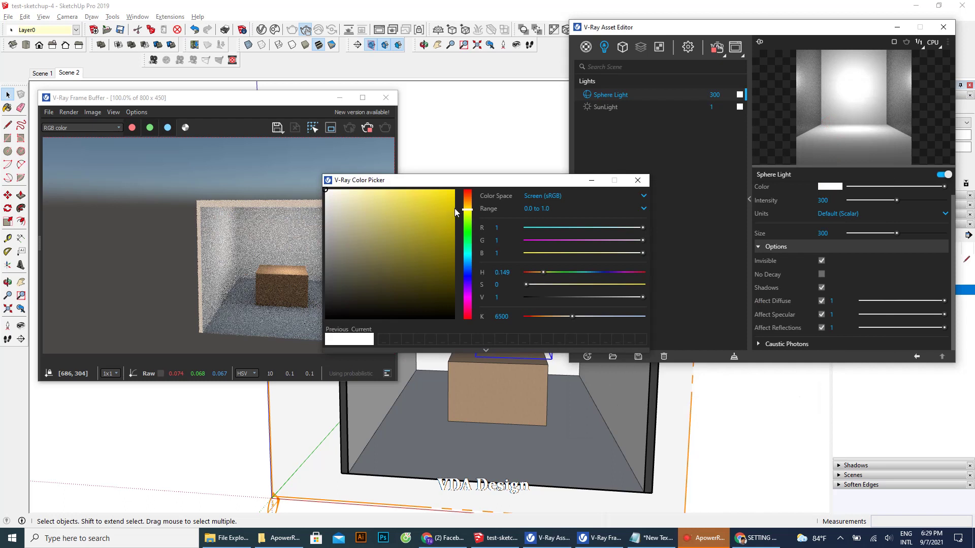
{"action": "mouse_move", "coordinate": [455, 212]}
{"action": "left_mouse_down"}
{"action": "mouse_move", "coordinate": [394, 190]}
{"action": "mouse_move", "coordinate": [349, 191]}
{"action": "left_mouse_up"}
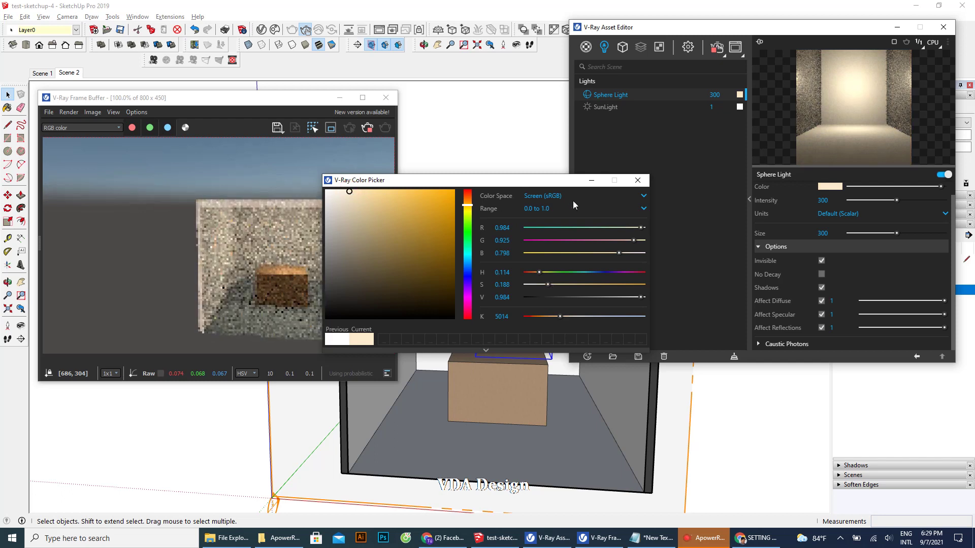
{"action": "left_click", "coordinate": [638, 182]}
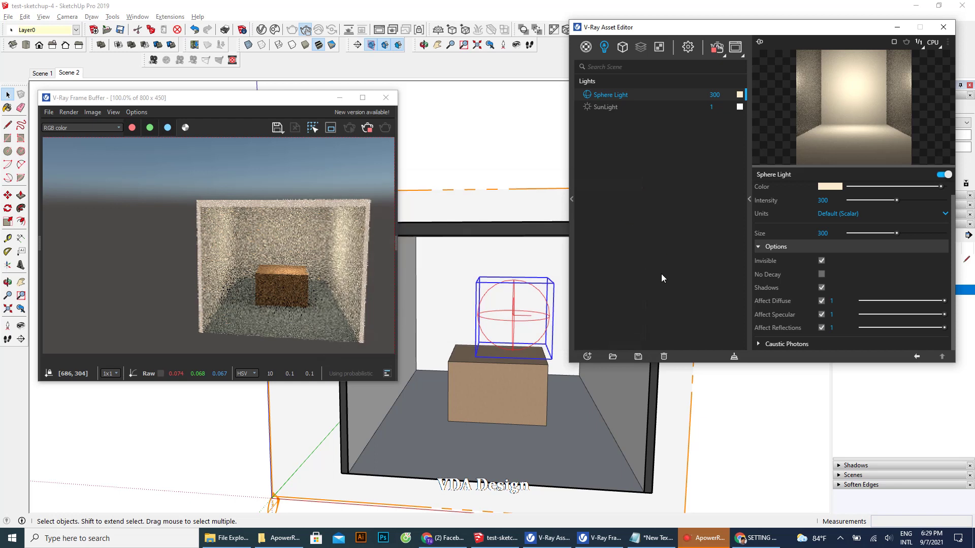
Step: Change the Sphere Light colour to a saturated cyan (R 0.558, G 0.915, B 1)
{"action": "left_click", "coordinate": [830, 187]}
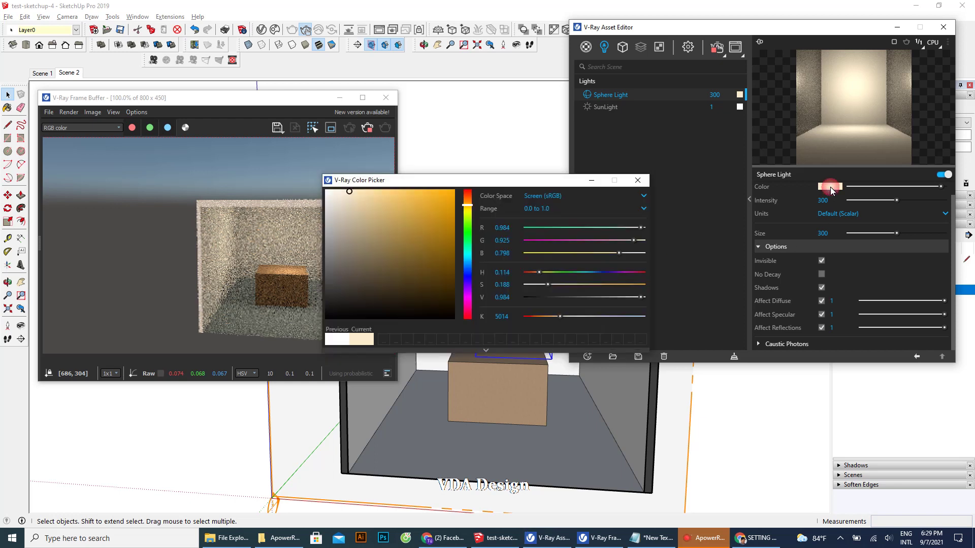
{"action": "left_click", "coordinate": [468, 259]}
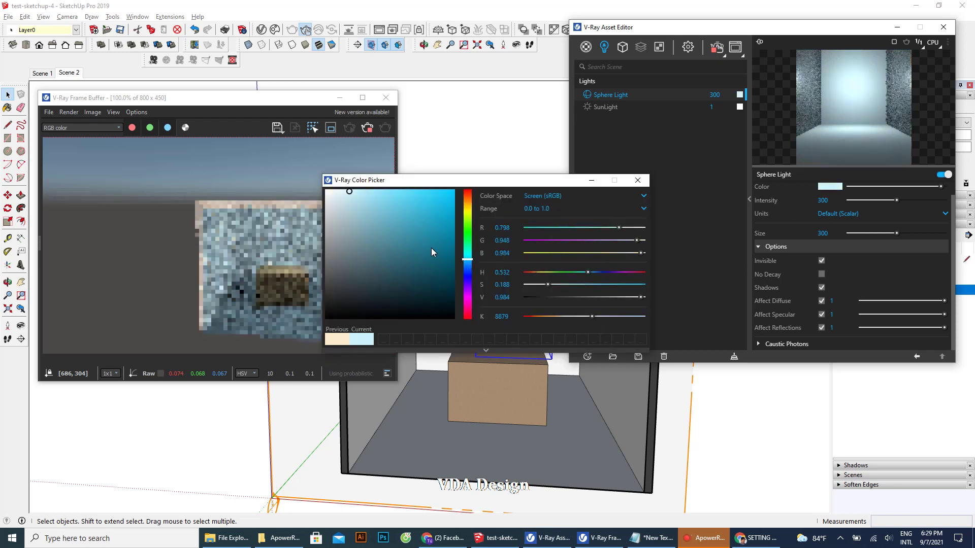
{"action": "mouse_move", "coordinate": [431, 247]}
{"action": "left_mouse_down"}
{"action": "mouse_move", "coordinate": [440, 205]}
{"action": "mouse_move", "coordinate": [383, 189]}
{"action": "left_mouse_up"}
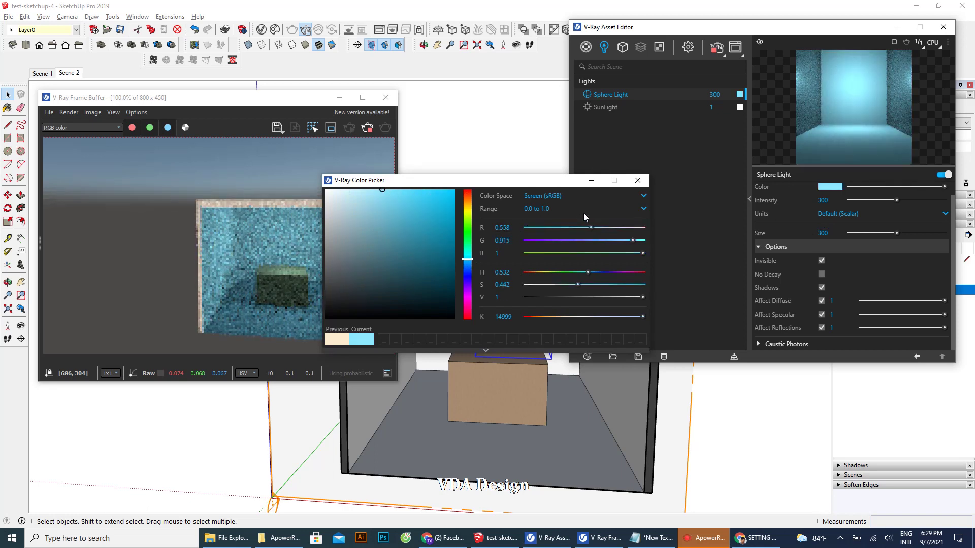
{"action": "left_click_drag", "start_coordinate": [524, 180], "coordinate": [569, 182]}
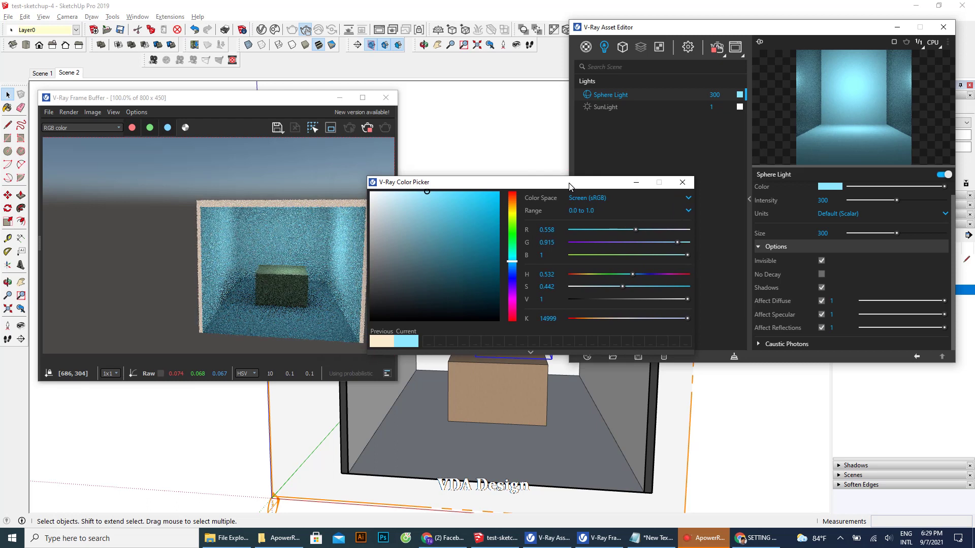
{"action": "left_click", "coordinate": [682, 182]}
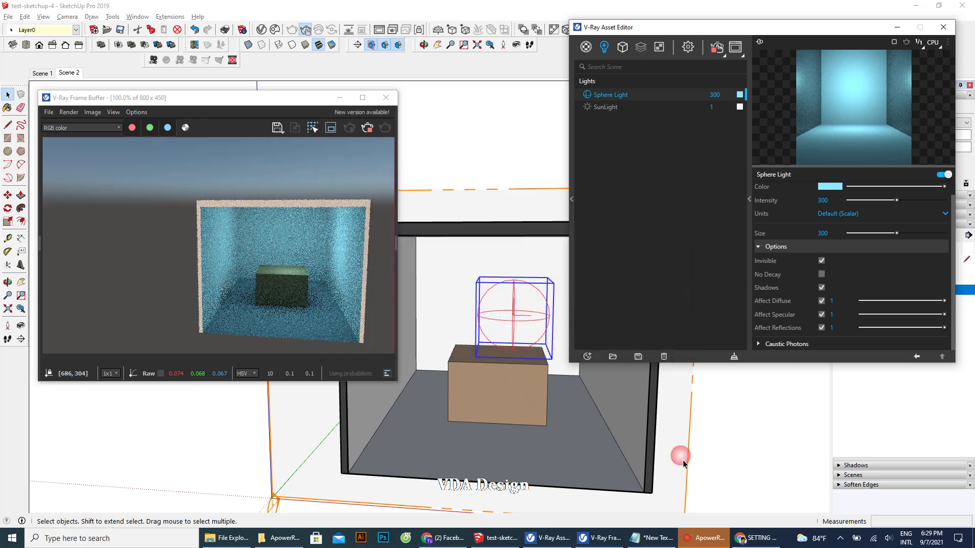
{"action": "left_click", "coordinate": [637, 539]}
Step: Add a closing line wishing viewers quick understanding of today's lesson
{"action": "key", "text": "Return"}
{"action": "key", "text": "Return"}
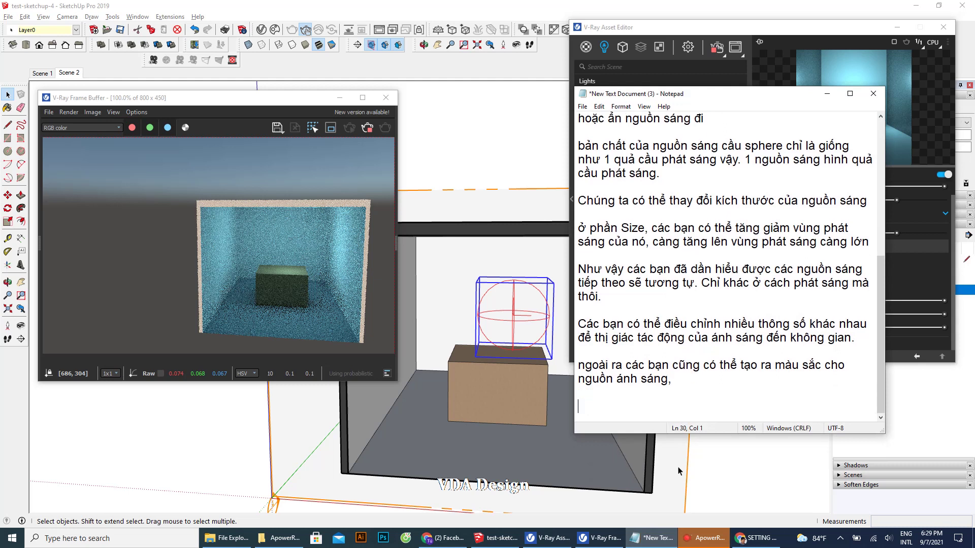
{"action": "type", "text": "Ok "}
{"action": "type", "text": "chúc các bja"}
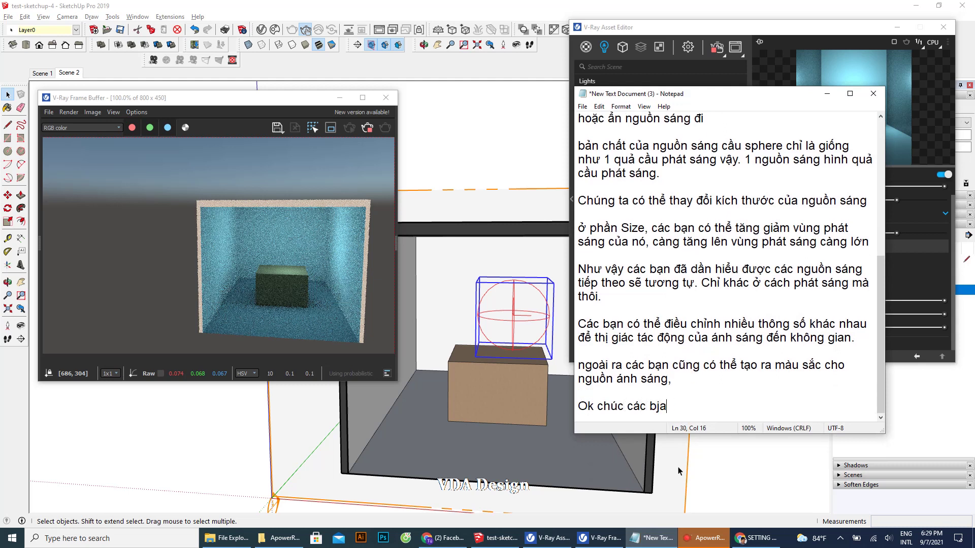
{"action": "key", "text": "BackSpace"}
{"action": "key", "text": "BackSpace"}
{"action": "type", "text": "ạn thực hành"}
{"action": "type", "text": " r"}
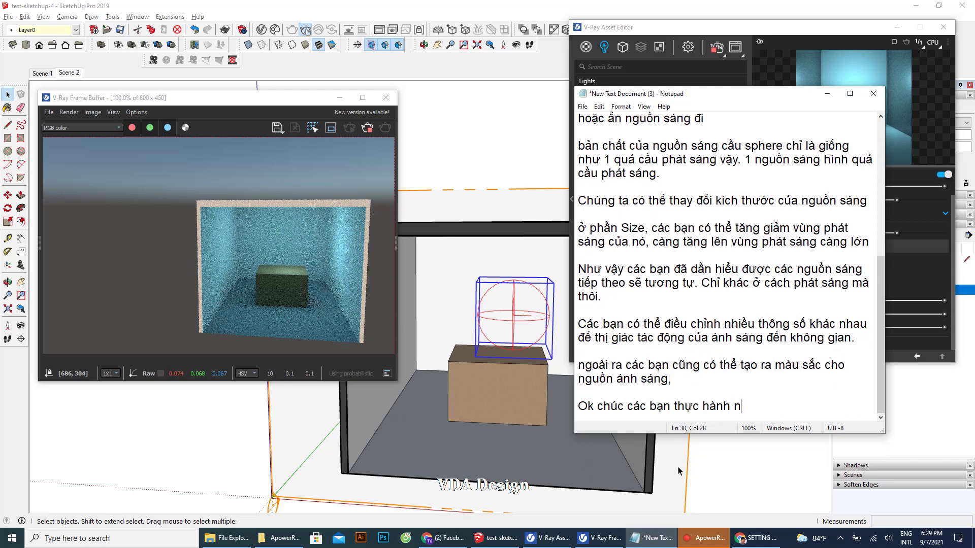
{"action": "key", "text": "BackSpace"}
{"action": "type", "text": "và "}
{"action": "type", "text": "hiểu nhan"}
{"action": "type", "text": "h được"}
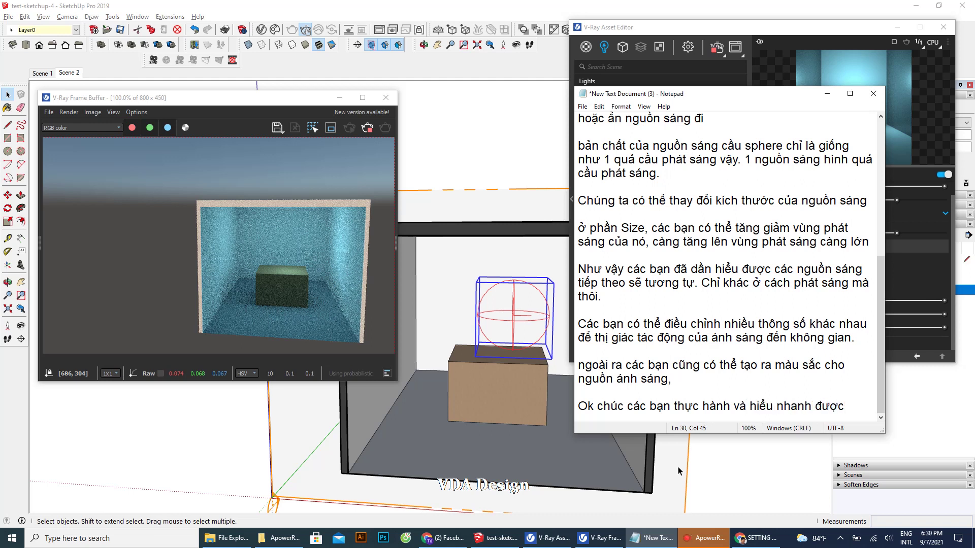
{"action": "type", "text": " phần "}
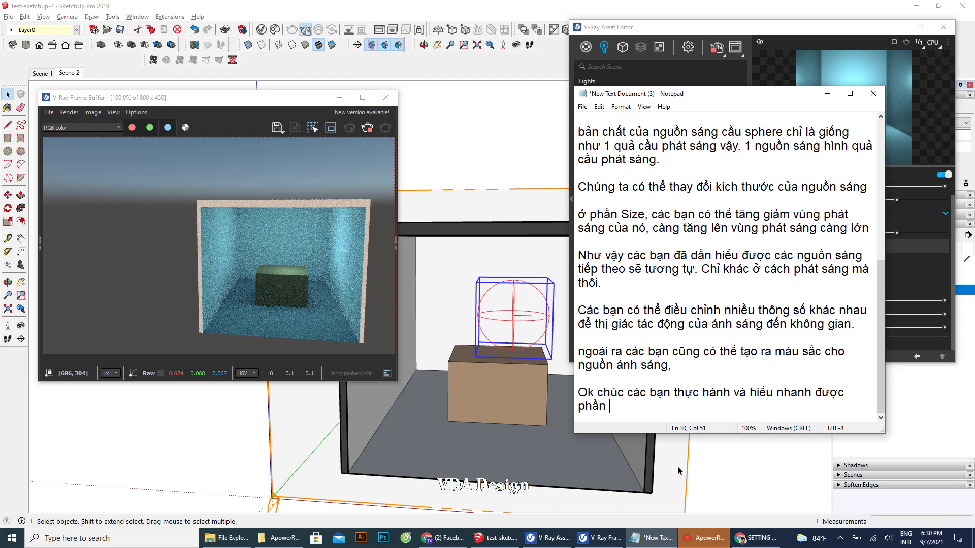
{"action": "type", "text": "học hôm nay"}
{"action": "type", "text": "."}
Step: Add 'Thanks for watching!' and 'VDA DESIGN' on their own lines
{"action": "key", "text": "Return"}
{"action": "key", "text": "Return"}
{"action": "type", "text": "Thanks for"}
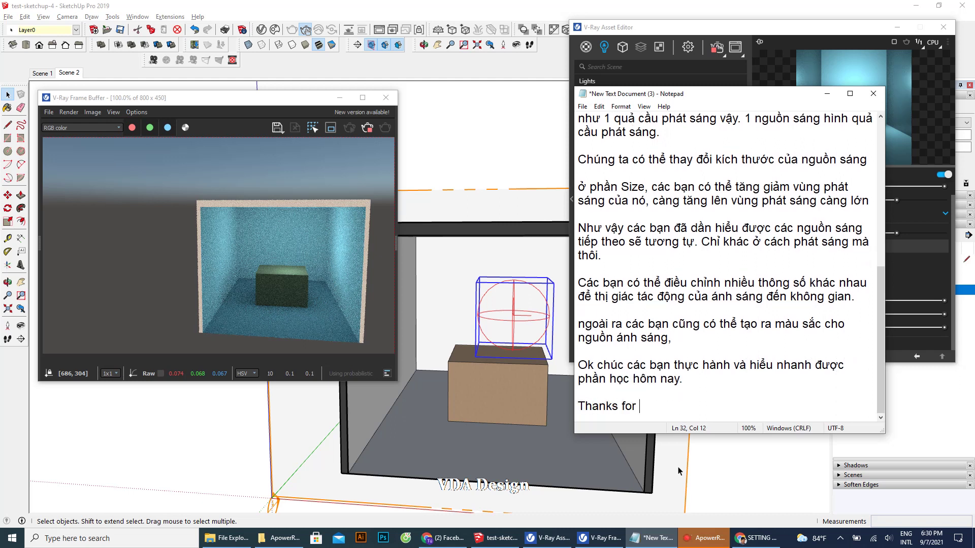
{"action": "type", "text": " watching!"}
{"action": "key", "text": "Return"}
{"action": "key", "text": "Return"}
{"action": "type", "text": "VDA DESIG"}
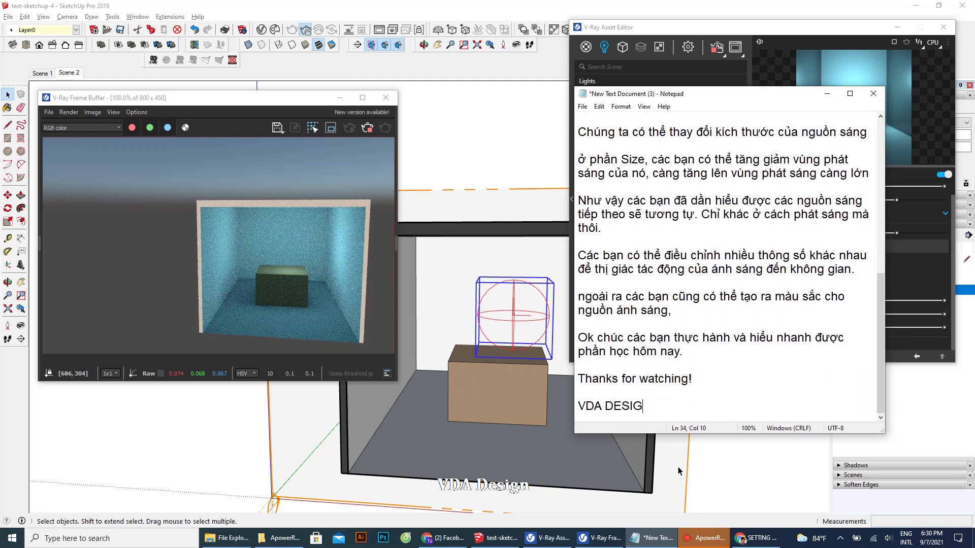
{"action": "type", "text": "N"}
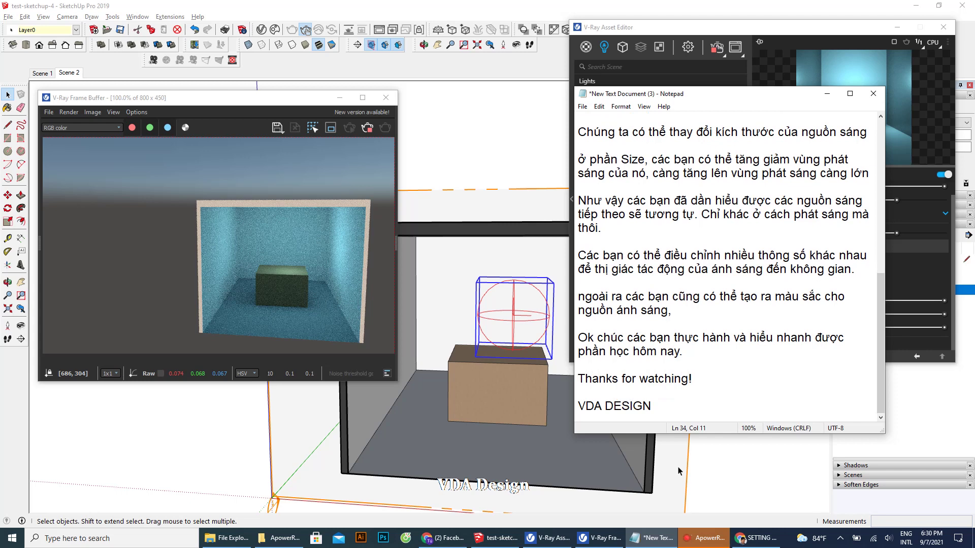